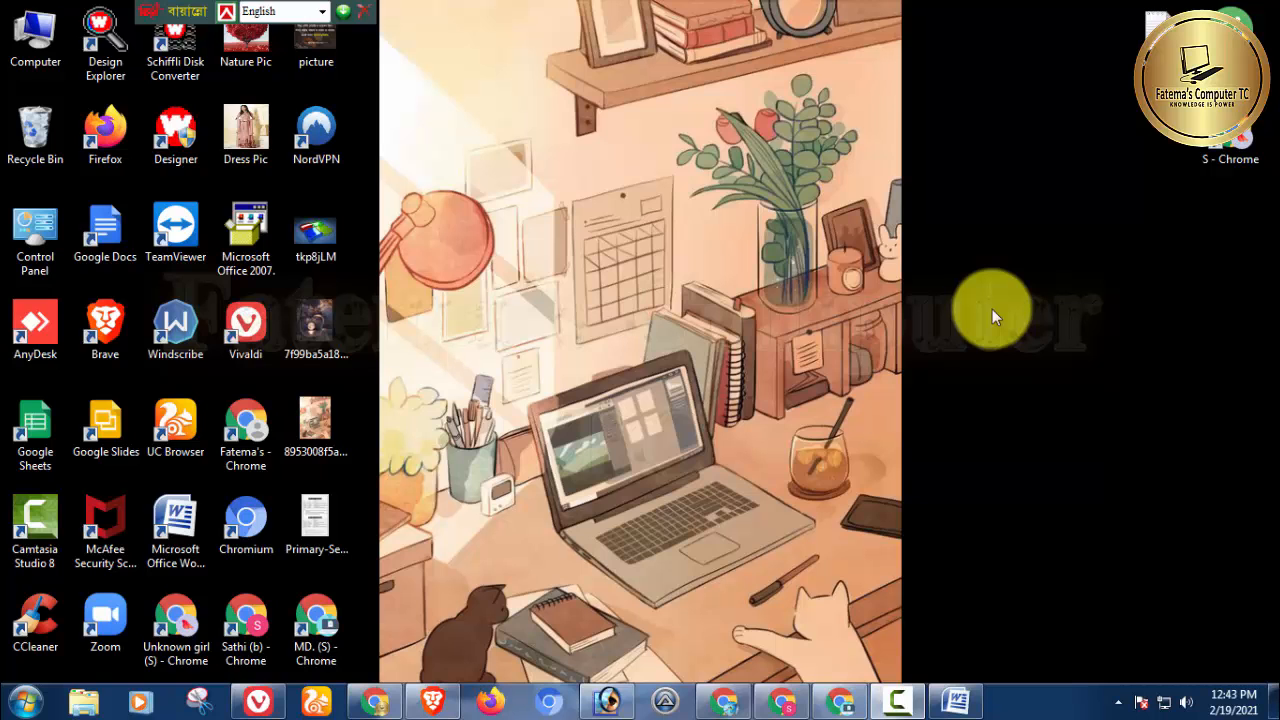
# Switch to the "Reference Tab work" document in Microsoft Word.
pyautogui.click(957, 706)
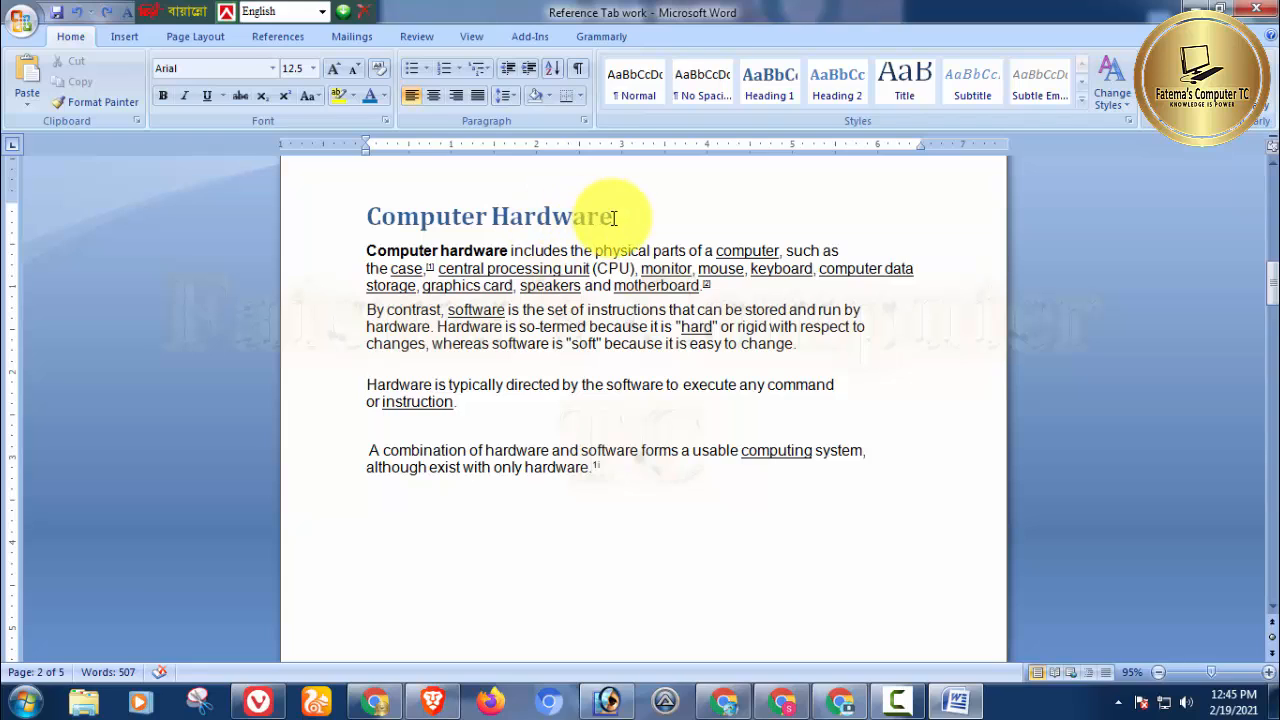
# Copy the "Computer Hardware" heading and paste it on the blank line below the section's last paragraph.
pyautogui.moveTo(628, 216); pyautogui.dragTo(417, 207)
pyautogui.hotkey('ctrl', 'c')
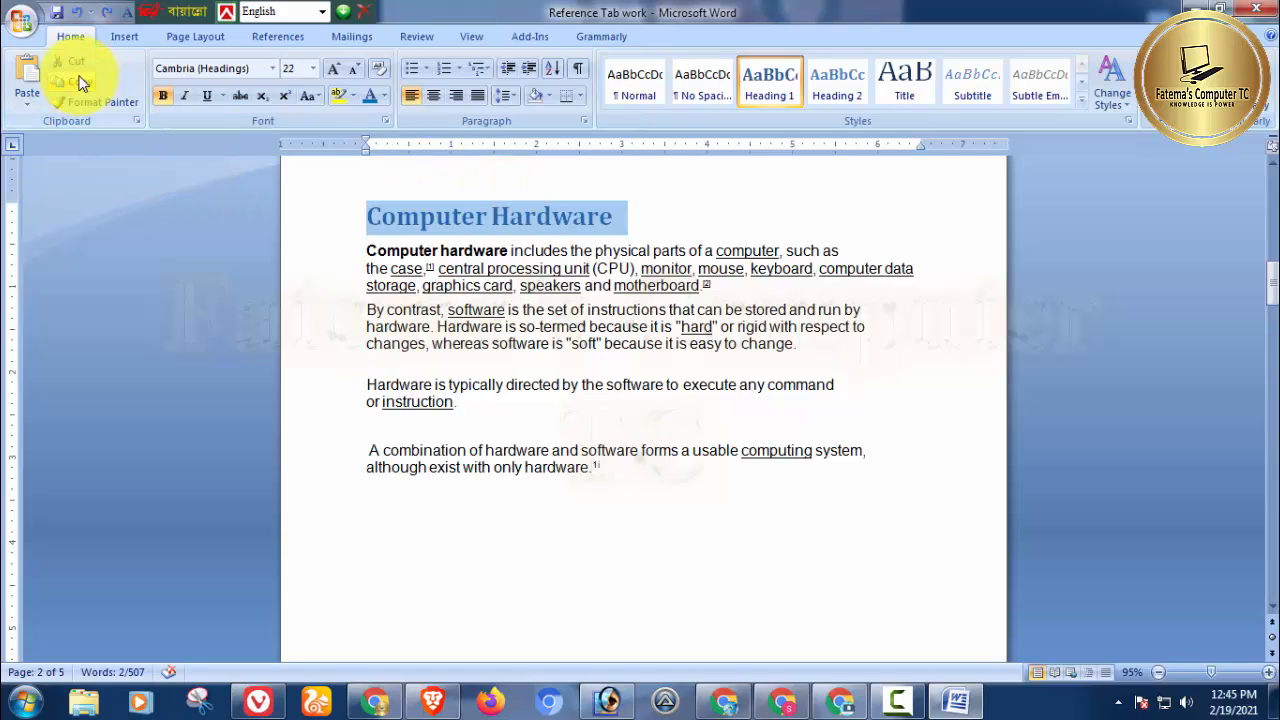
pyautogui.click(628, 498)
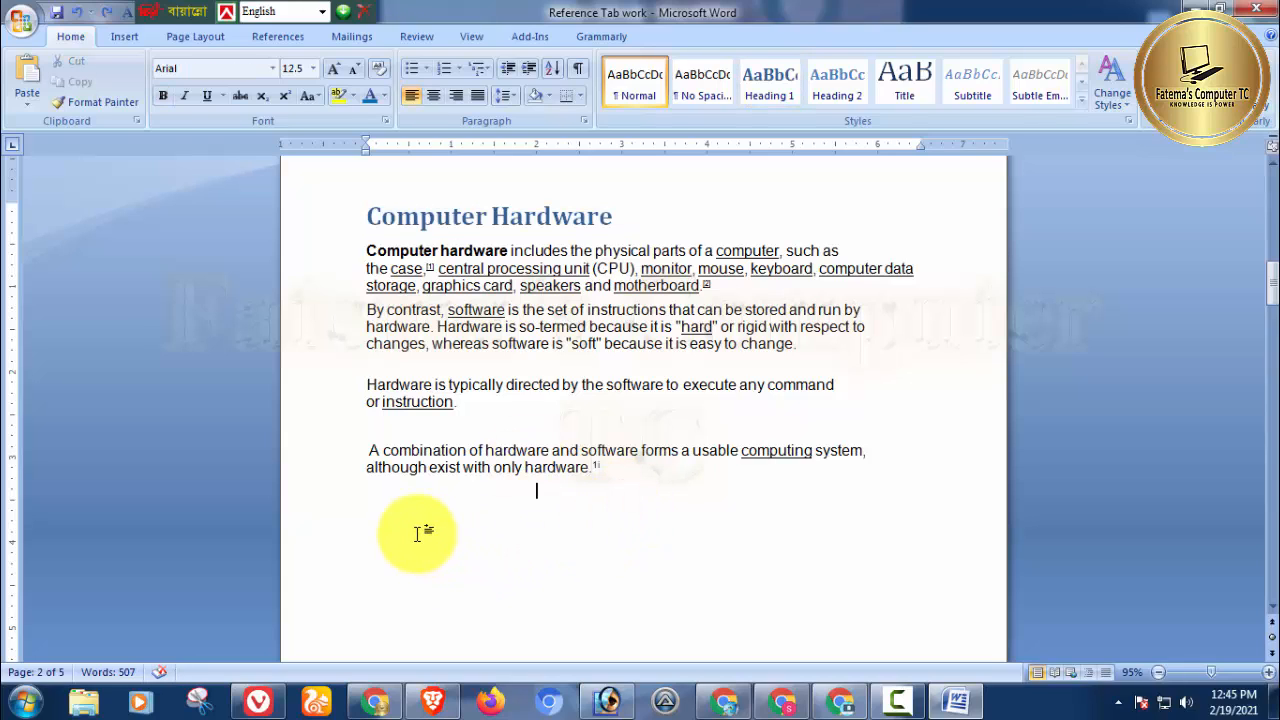
pyautogui.click(380, 534)
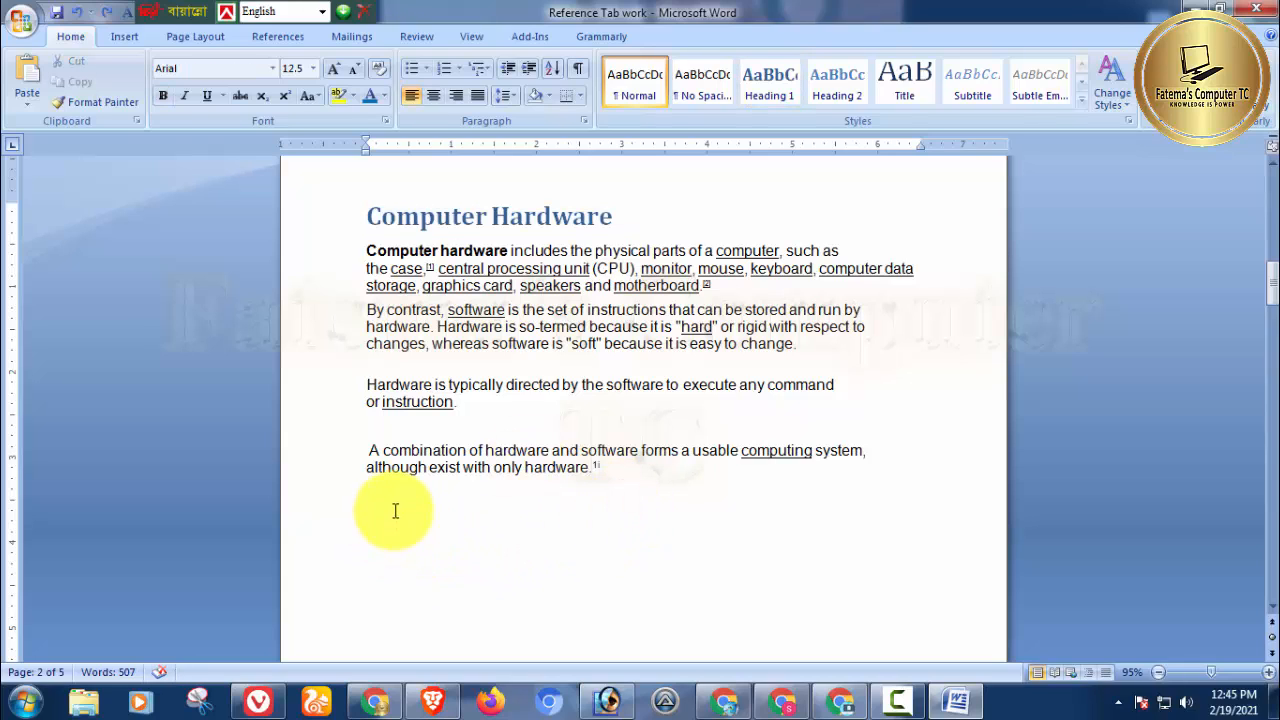
pyautogui.click(29, 77)
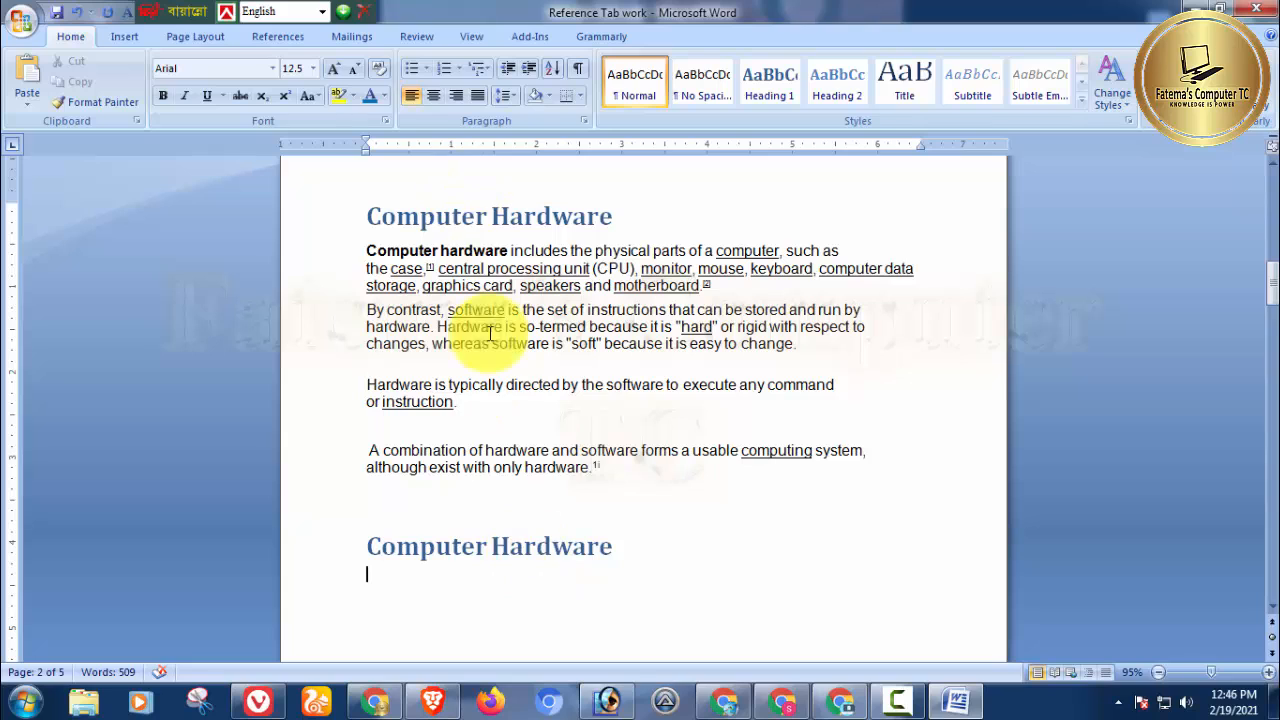
# Undo the heading paste, then paste the "Computer Hardware" heading again below the last paragraph.
pyautogui.click(81, 14)
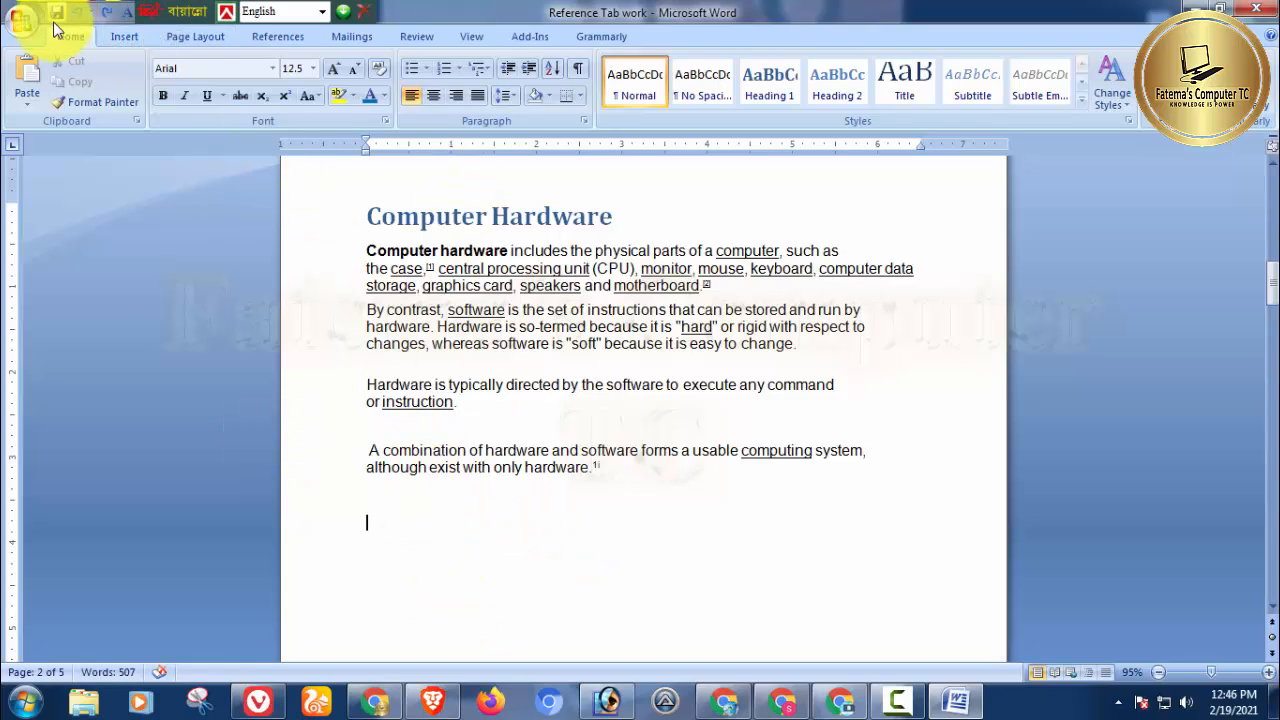
pyautogui.click(28, 80)
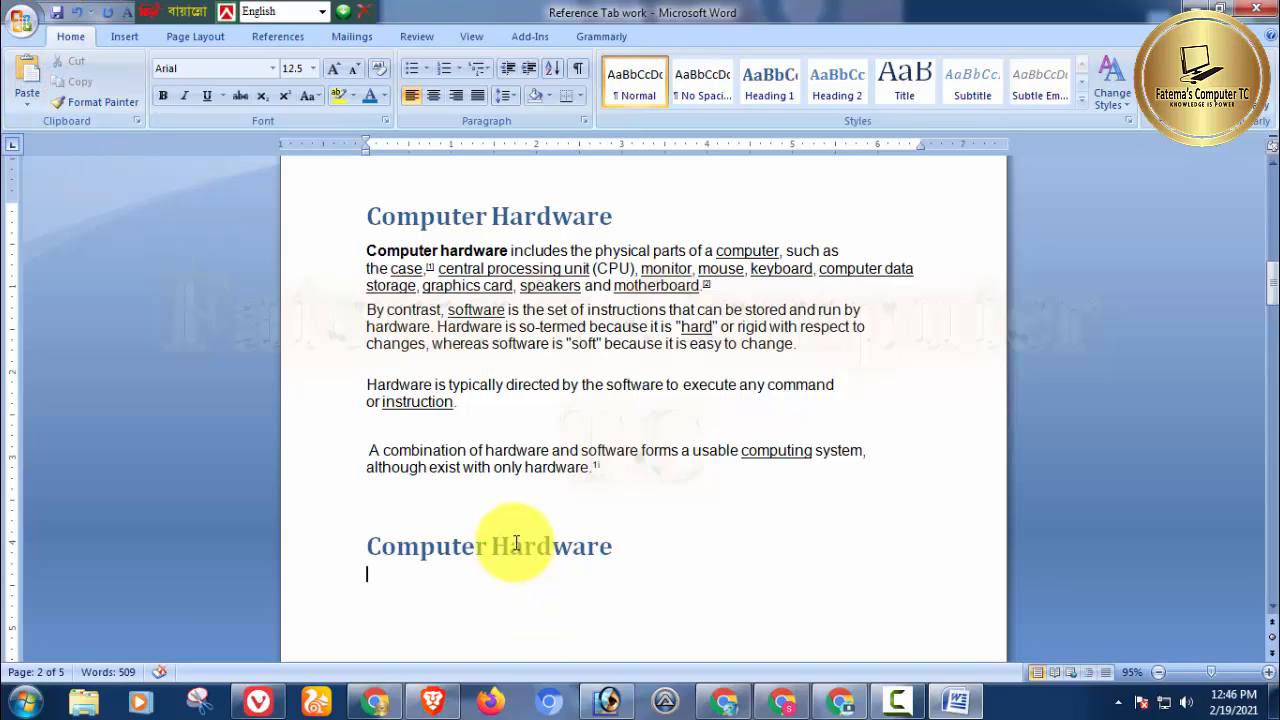
pyautogui.rightClick(591, 517)
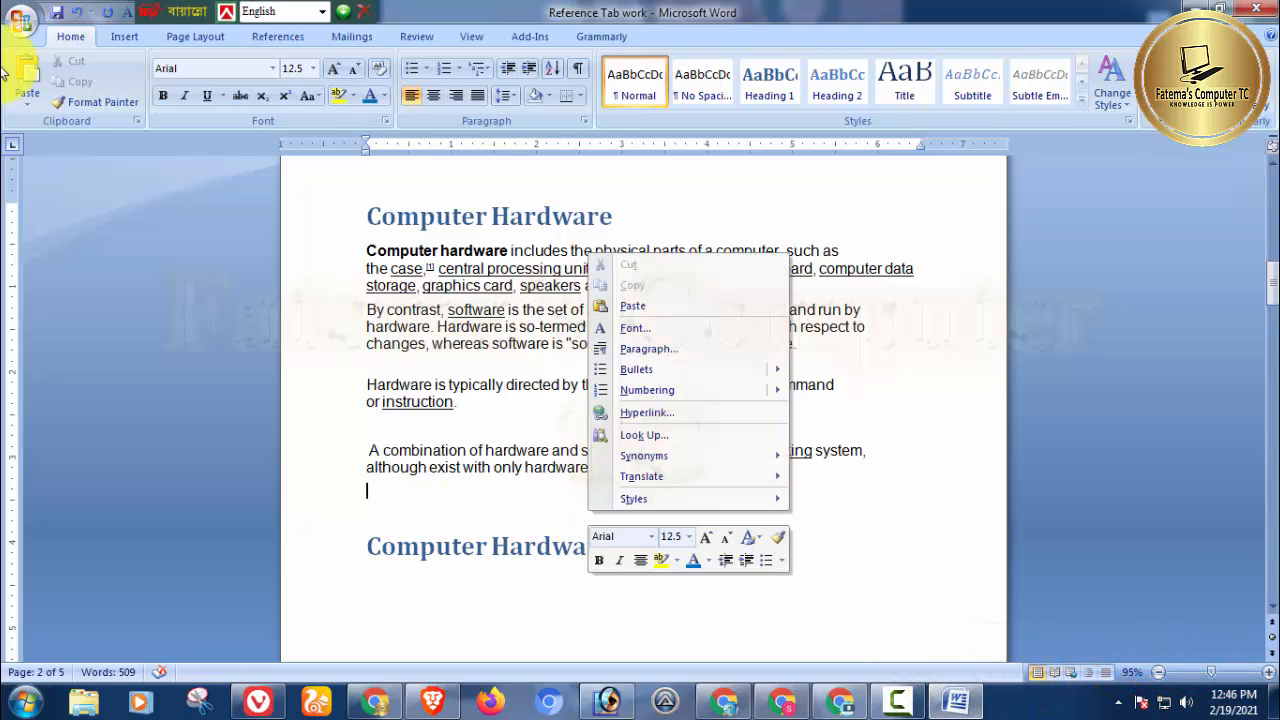
pyautogui.click(477, 467)
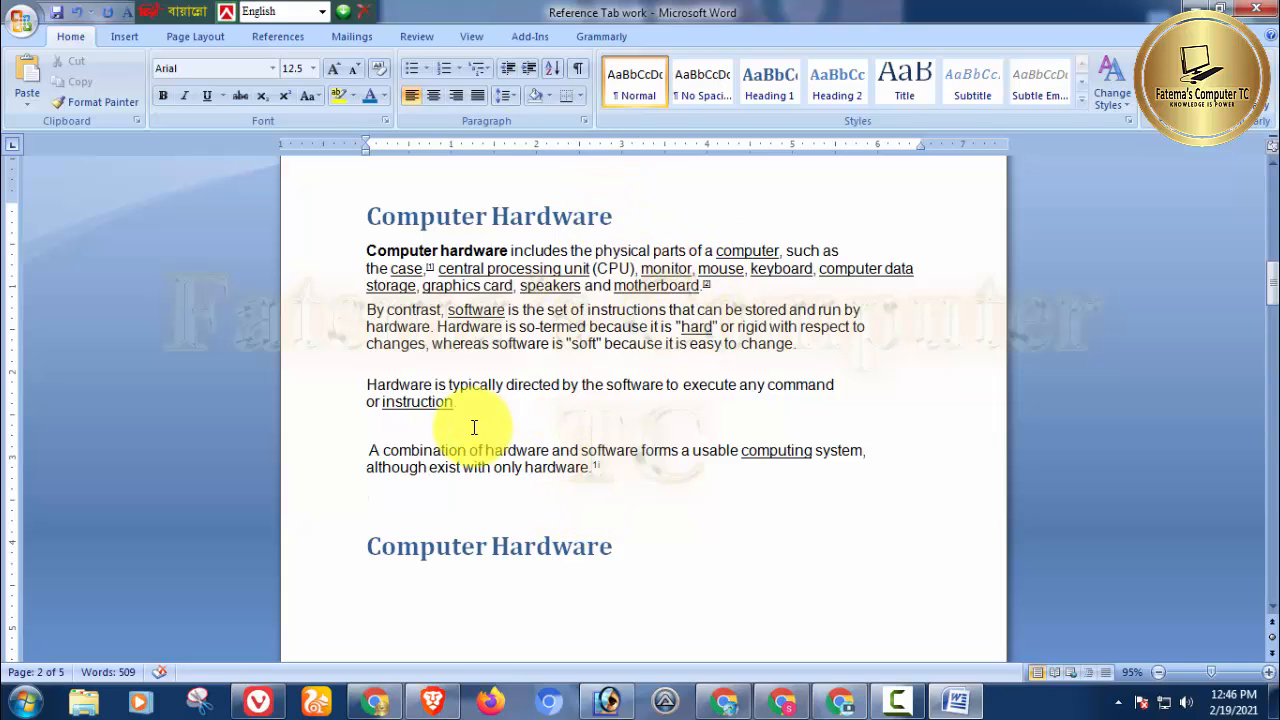
# Cut the paragraph starting "Hardware is typically directed by the software" and paste it under the lower "Computer Hardware" heading.
pyautogui.moveTo(434, 406); pyautogui.dragTo(368, 384)
pyautogui.hotkey('ctrl', 'c')
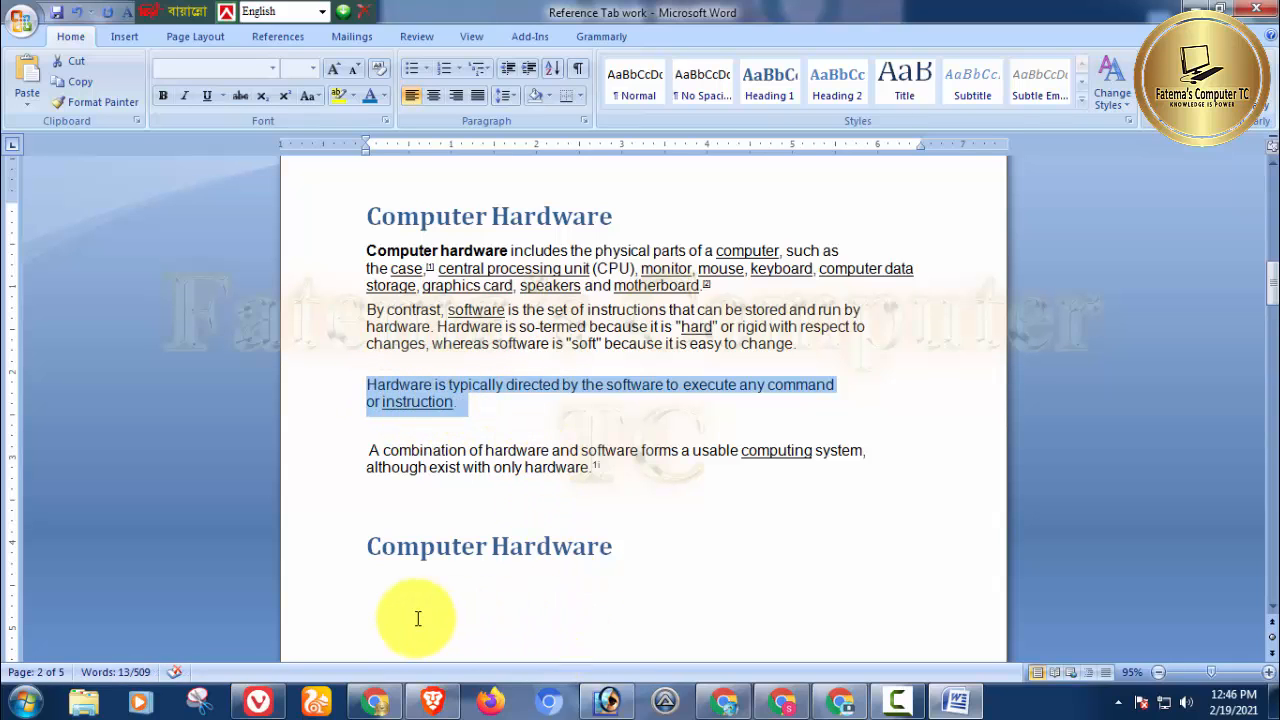
pyautogui.scroll(-3, 418, 610)
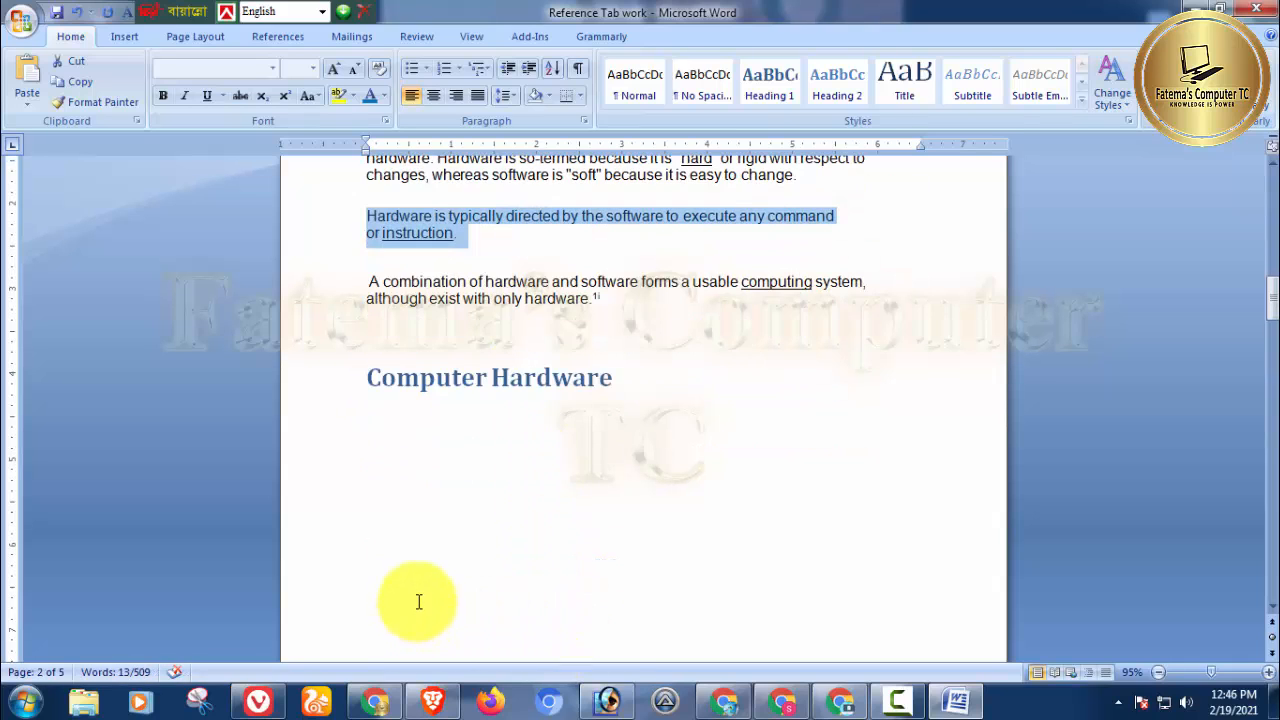
pyautogui.scroll(1, 432, 262)
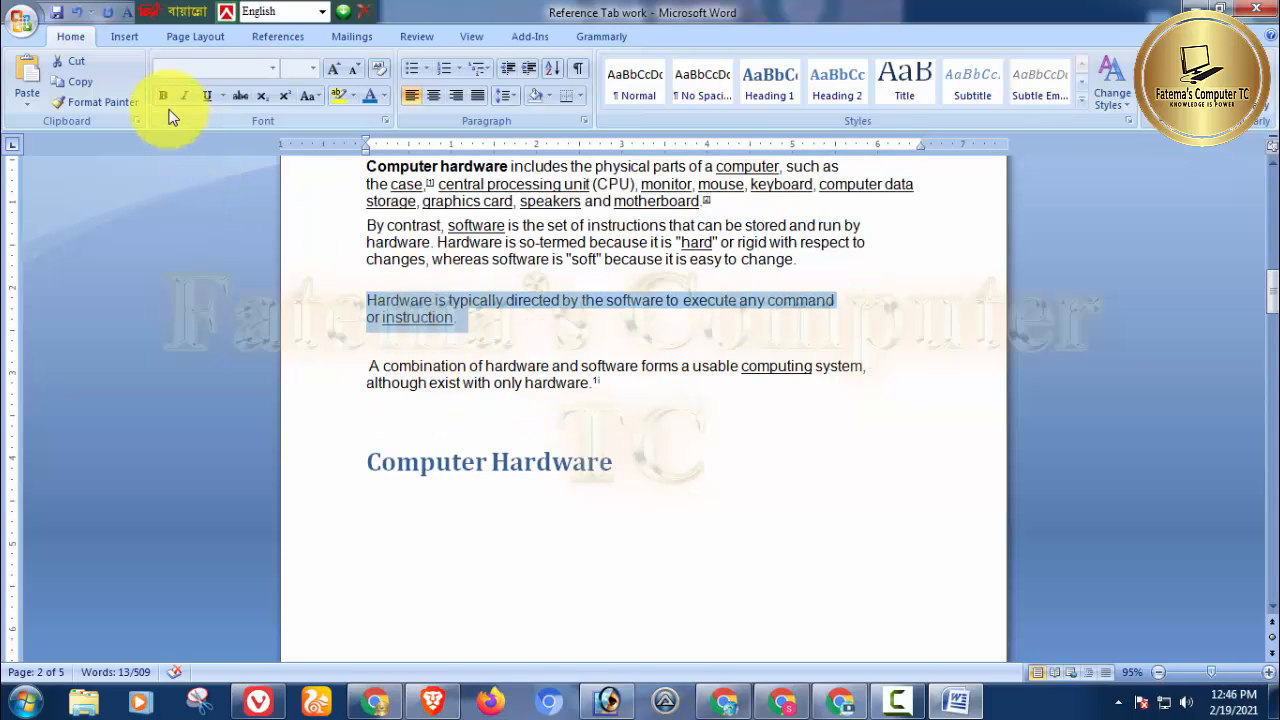
pyautogui.click(85, 62)
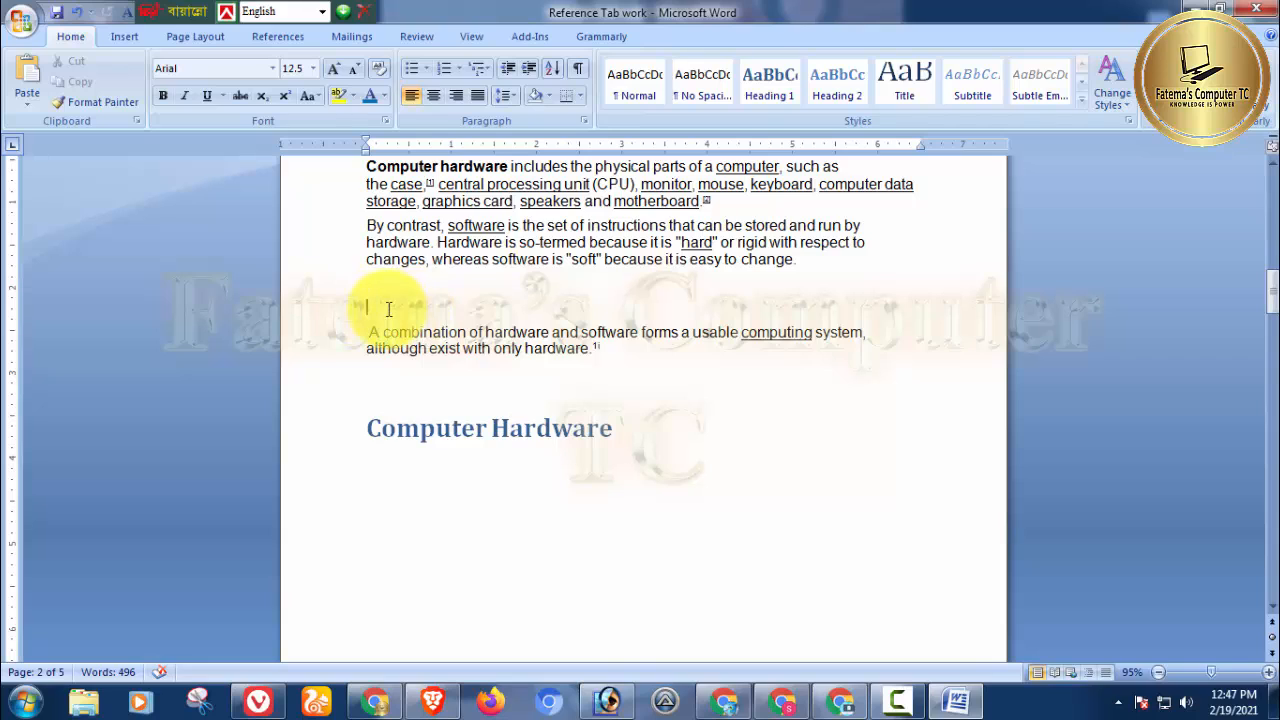
pyautogui.click(391, 506)
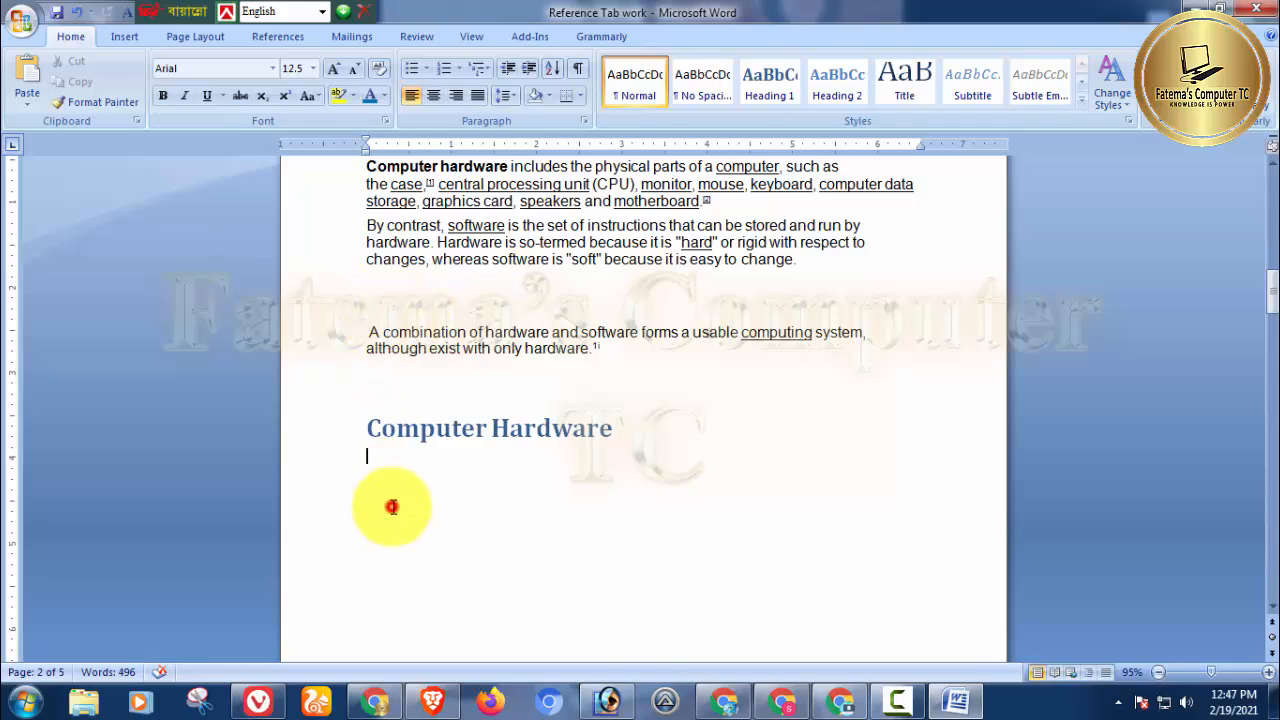
pyautogui.click(27, 74)
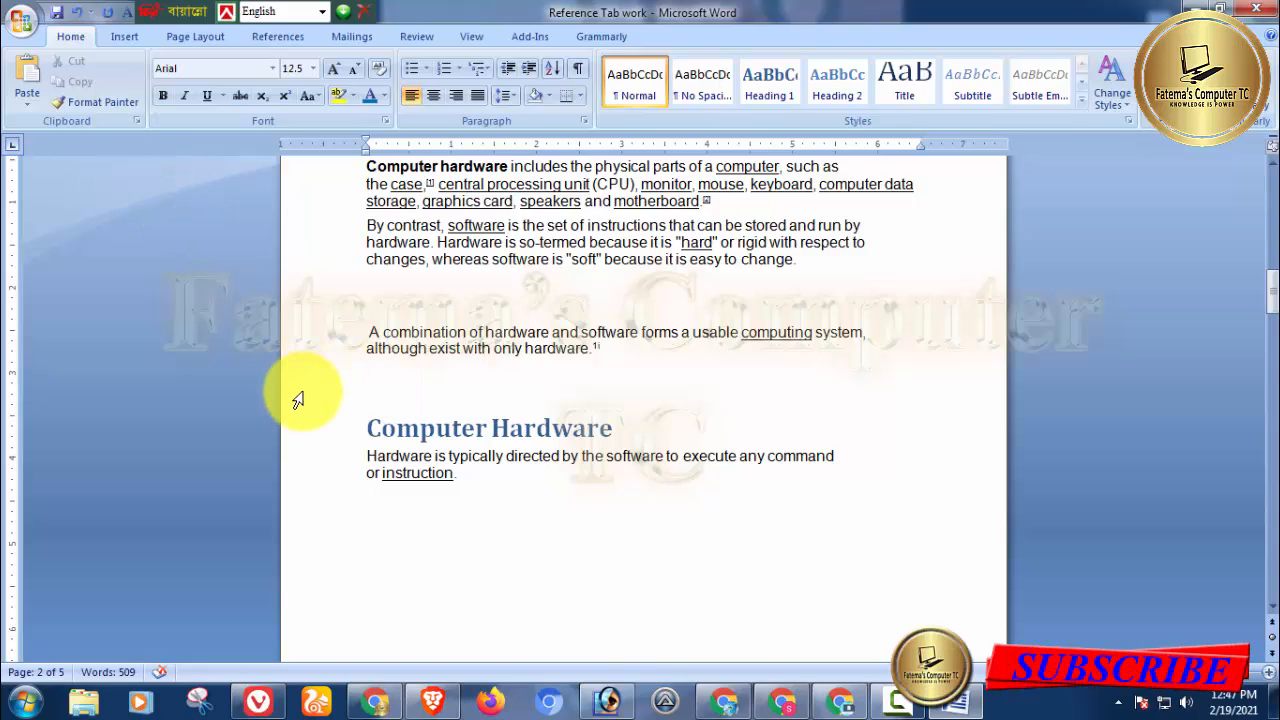
# Undo the move of the "Hardware is typically directed" paragraph and the paste of the second heading.
pyautogui.click(80, 18)
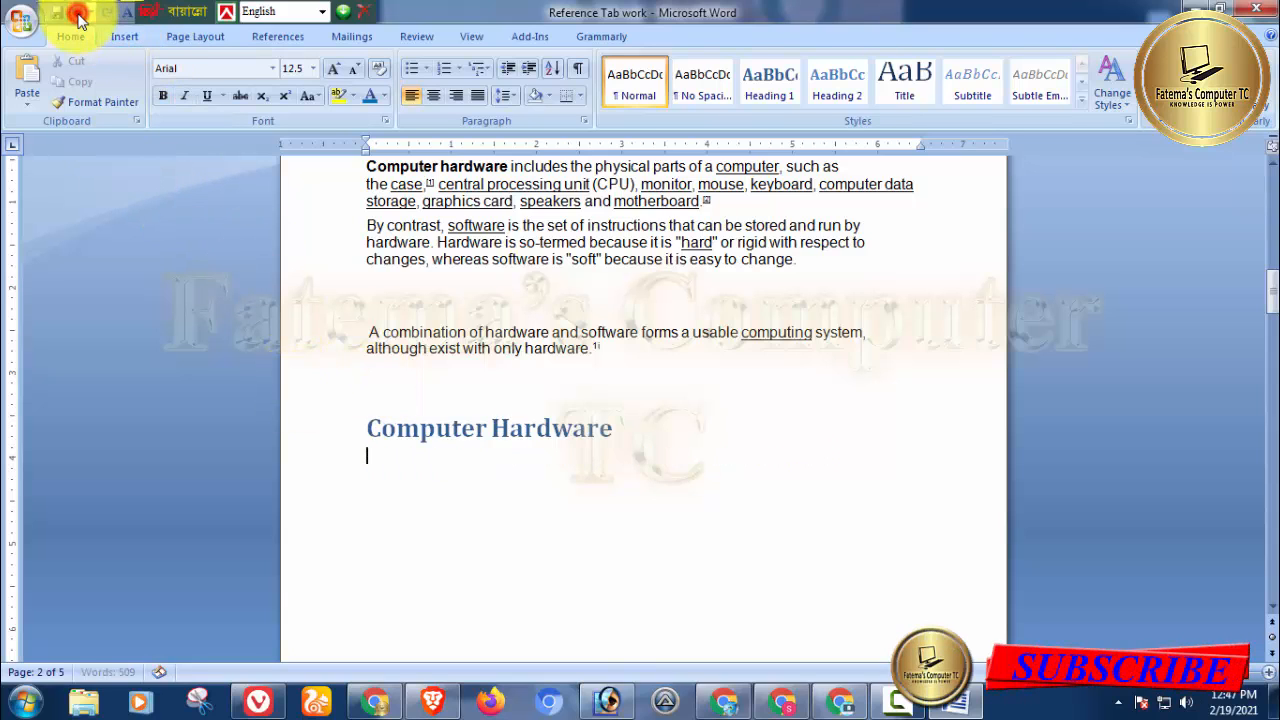
pyautogui.click(80, 18)
pyautogui.click(80, 18)
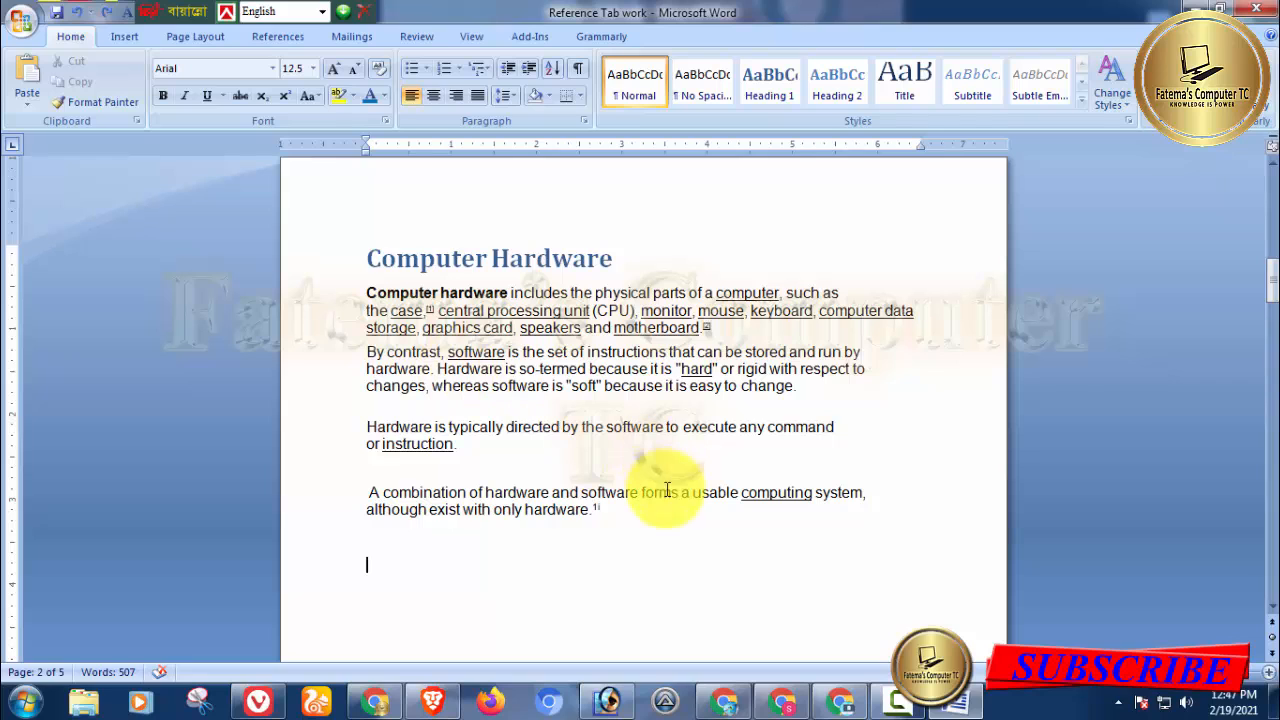
# Copy the paragraph starting "Hardware is typically directed by the software" and paste it on the blank line below the last paragraph.
pyautogui.click(657, 509)
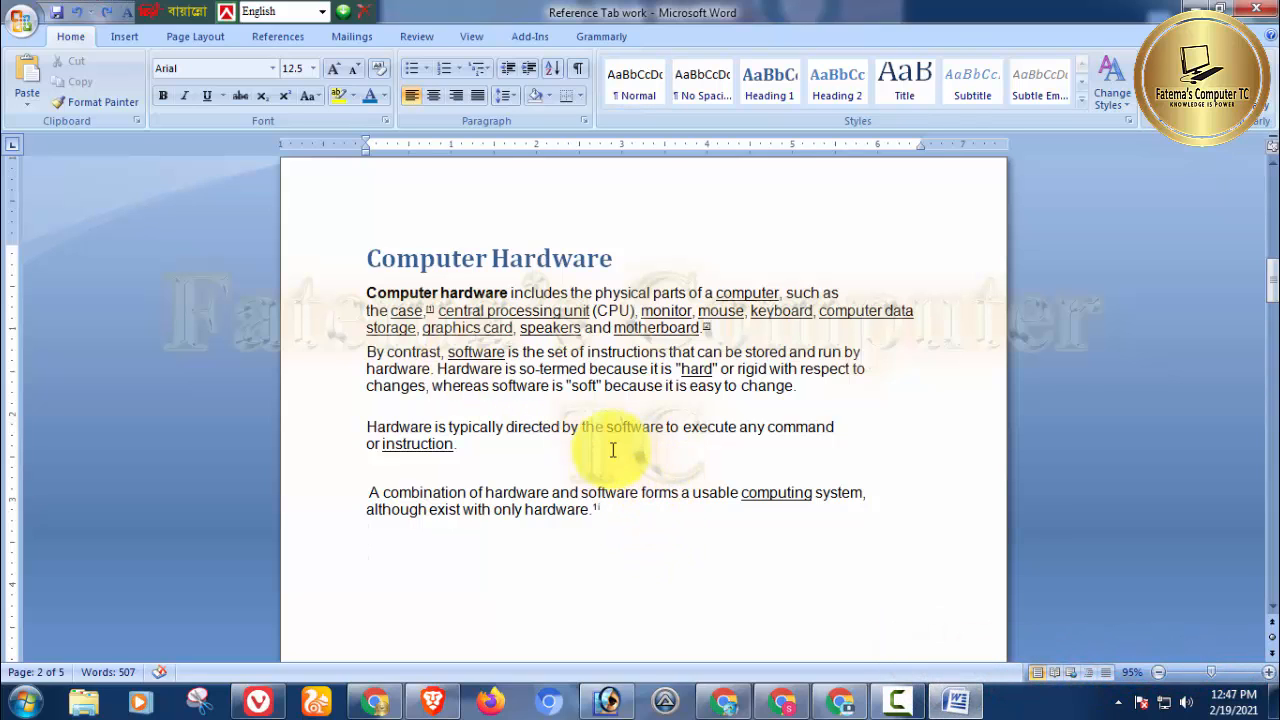
pyautogui.click(461, 445)
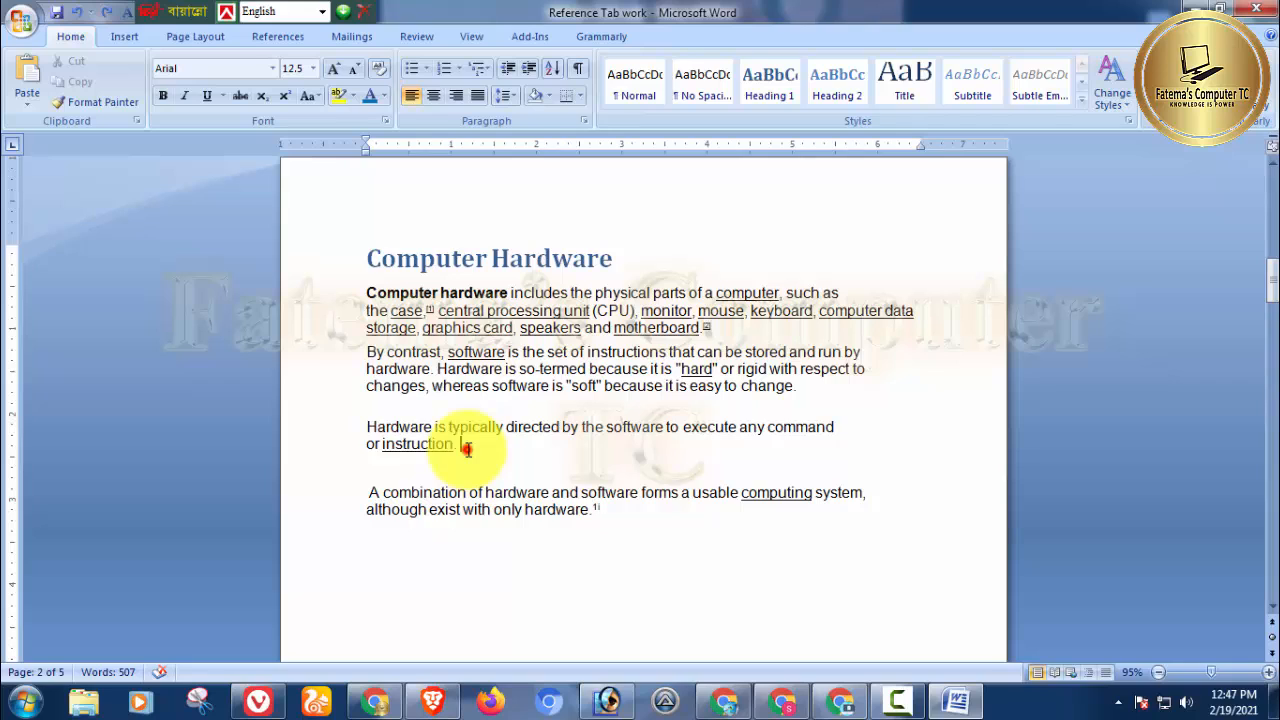
pyautogui.moveTo(462, 445); pyautogui.dragTo(357, 426)
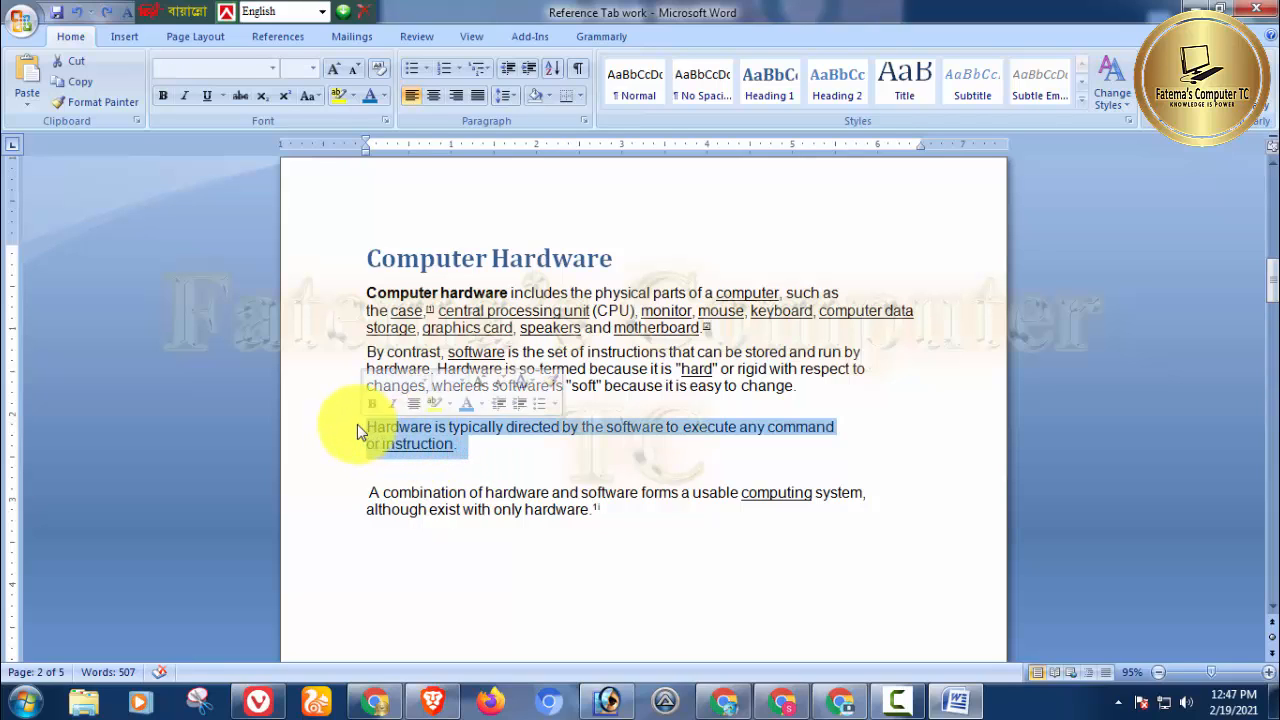
pyautogui.click(506, 428)
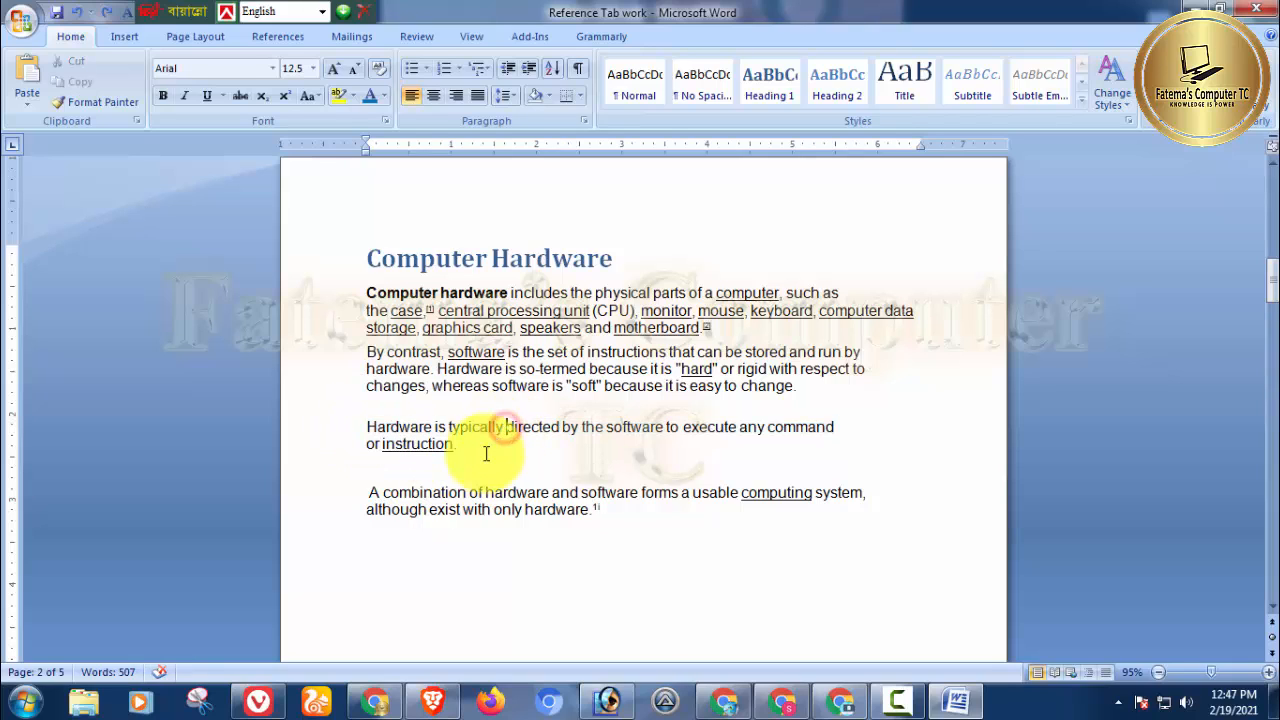
pyautogui.moveTo(461, 445); pyautogui.dragTo(368, 428)
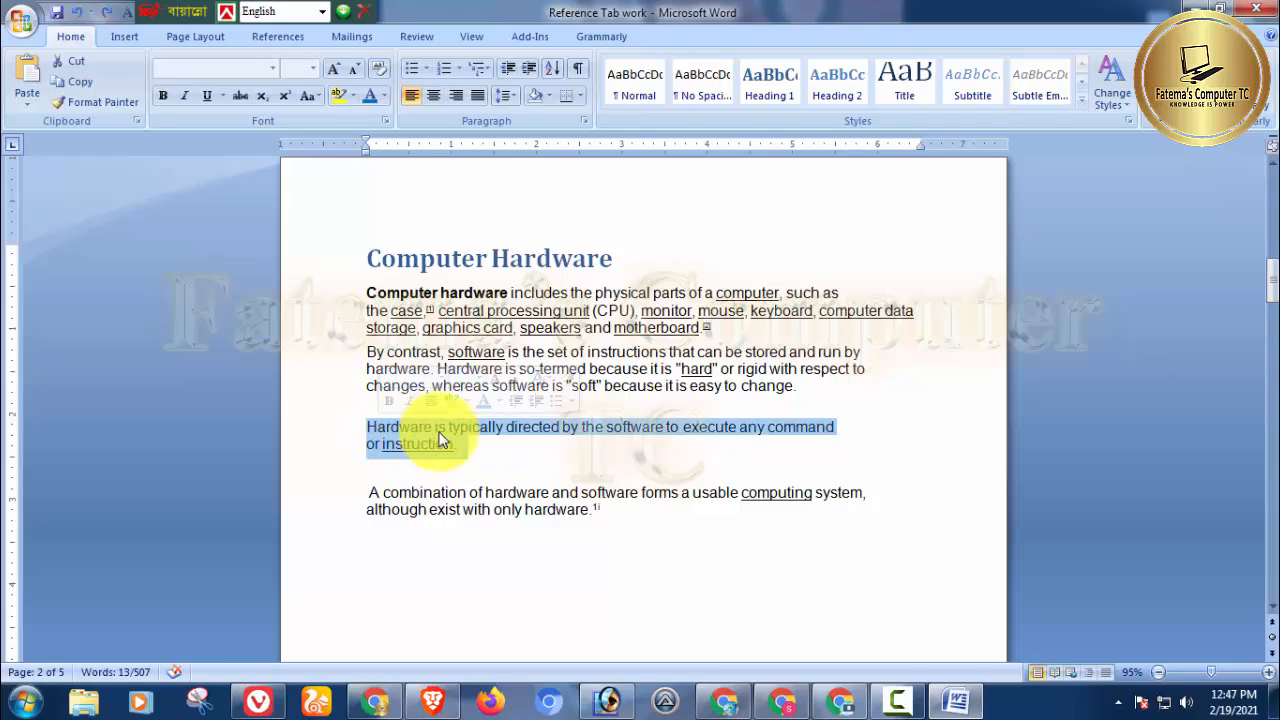
pyautogui.rightClick(474, 434)
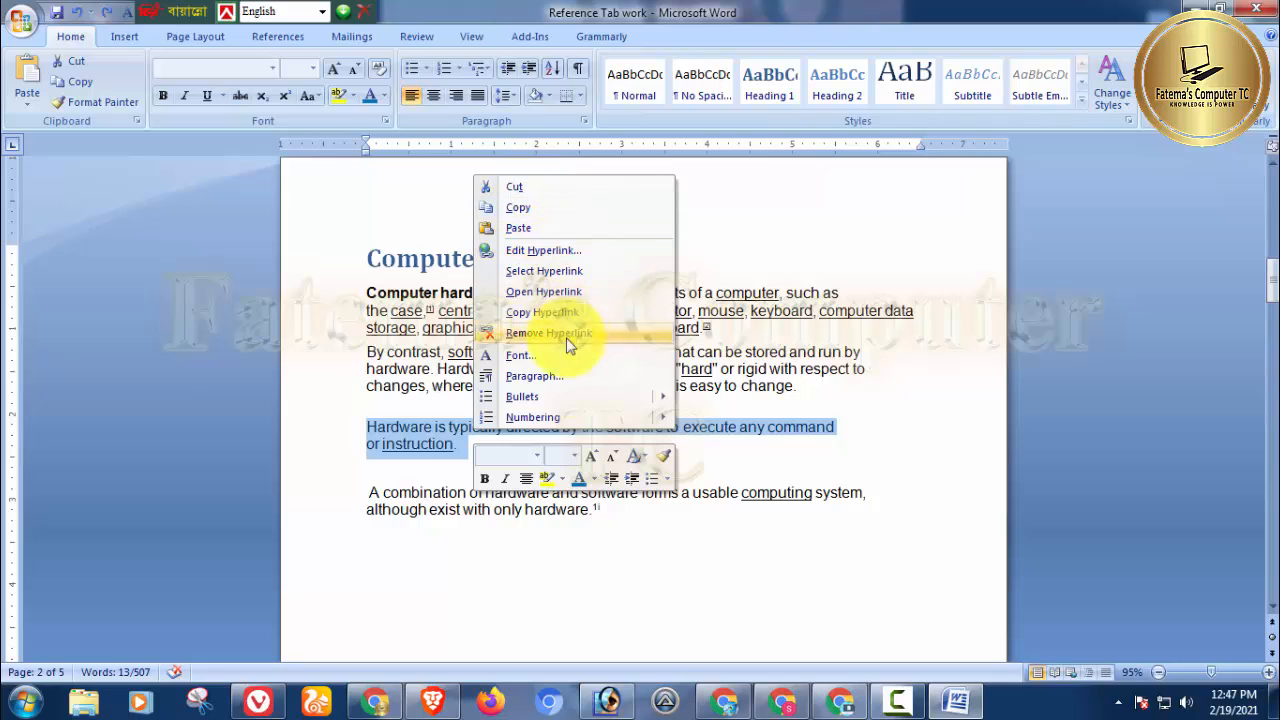
pyautogui.click(518, 208)
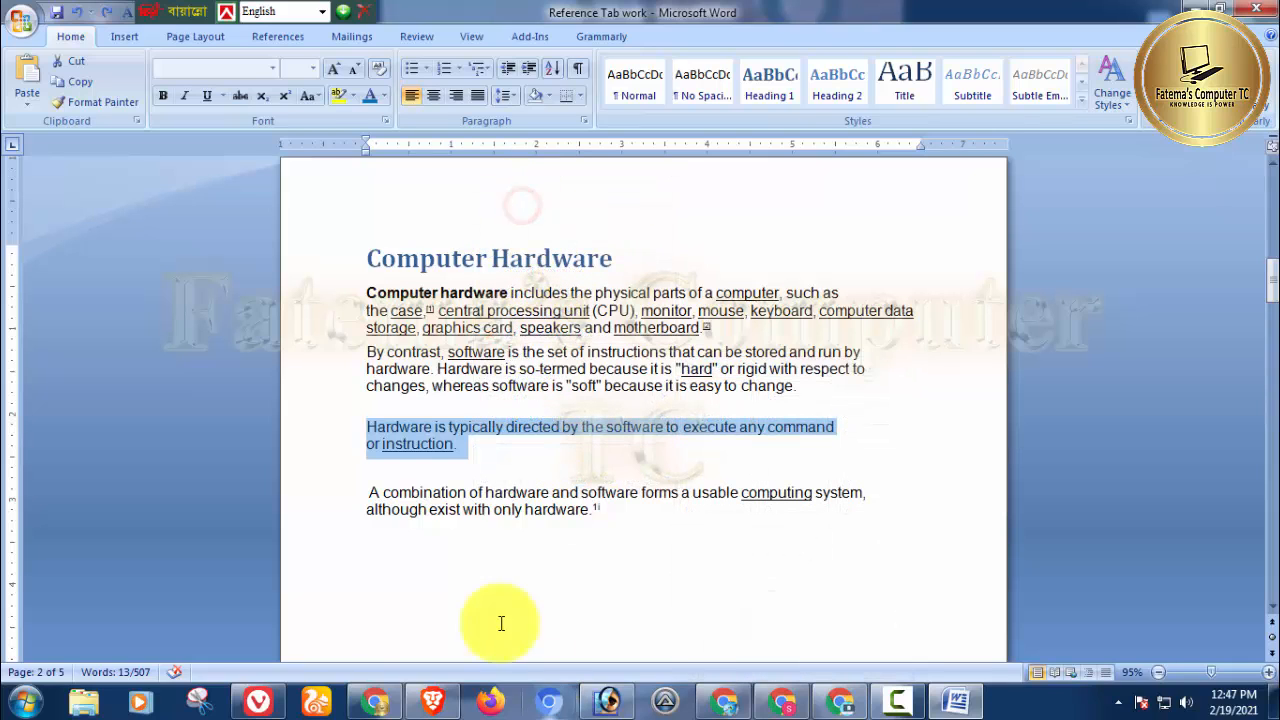
pyautogui.click(376, 612)
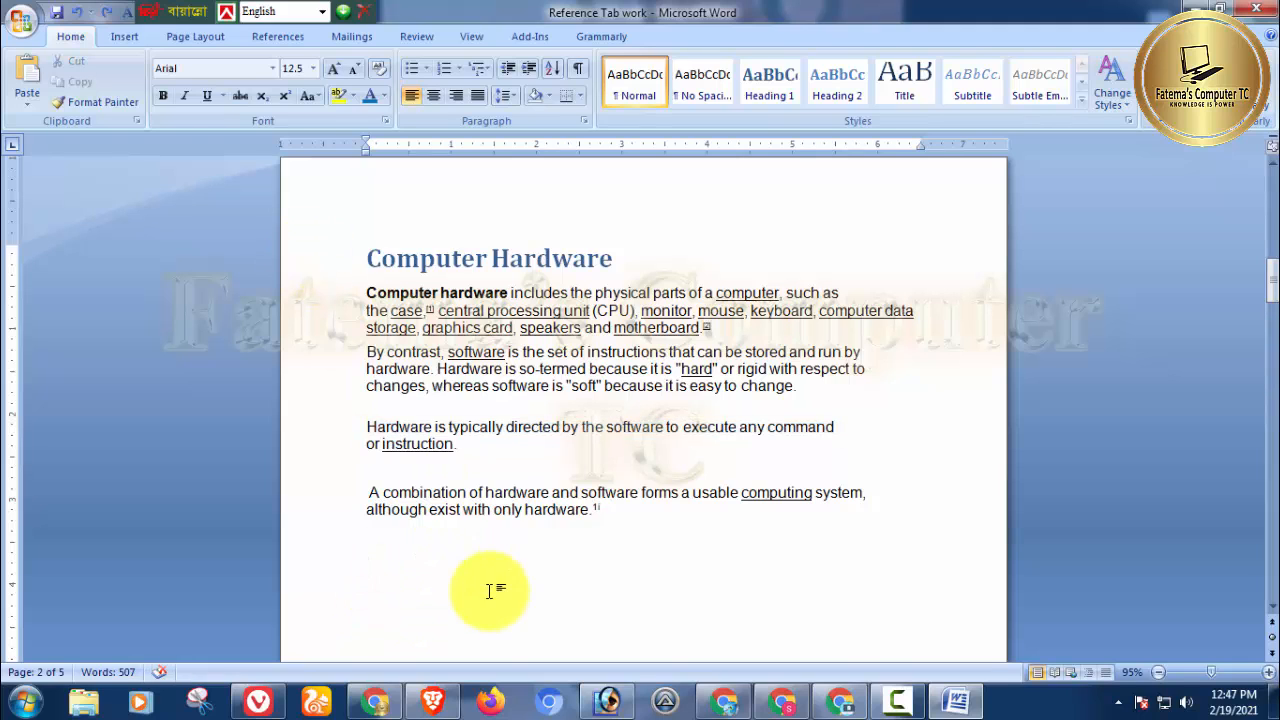
pyautogui.rightClick(402, 562)
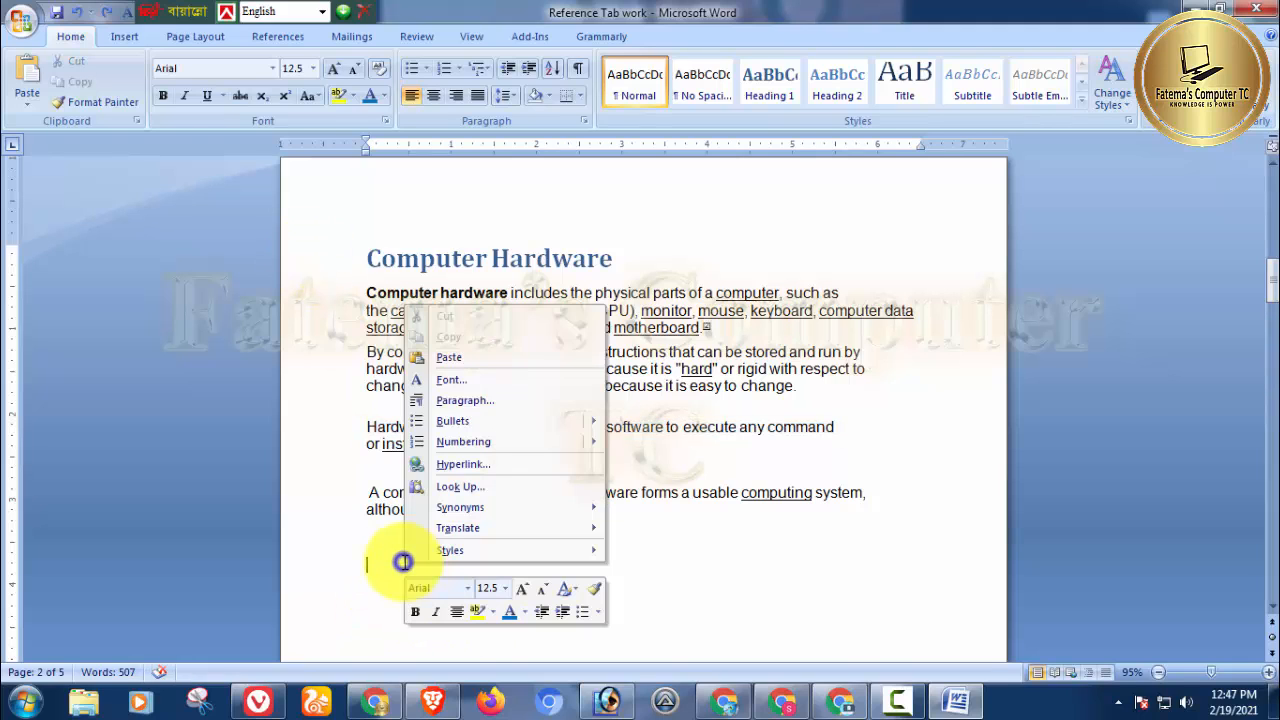
pyautogui.click(427, 358)
pyautogui.click(486, 586)
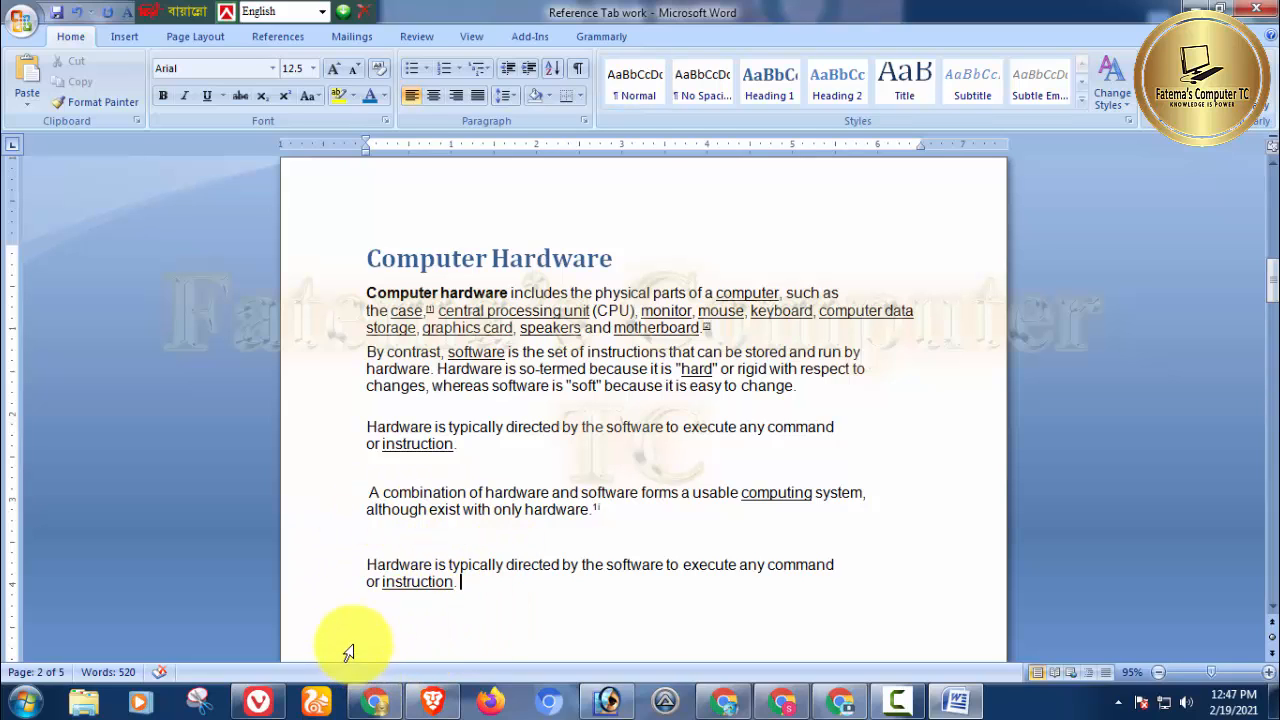
# Select the pasted copy of the "Hardware is typically directed" paragraph and undo its paste.
pyautogui.click(368, 612)
pyautogui.moveTo(460, 584); pyautogui.dragTo(368, 559)
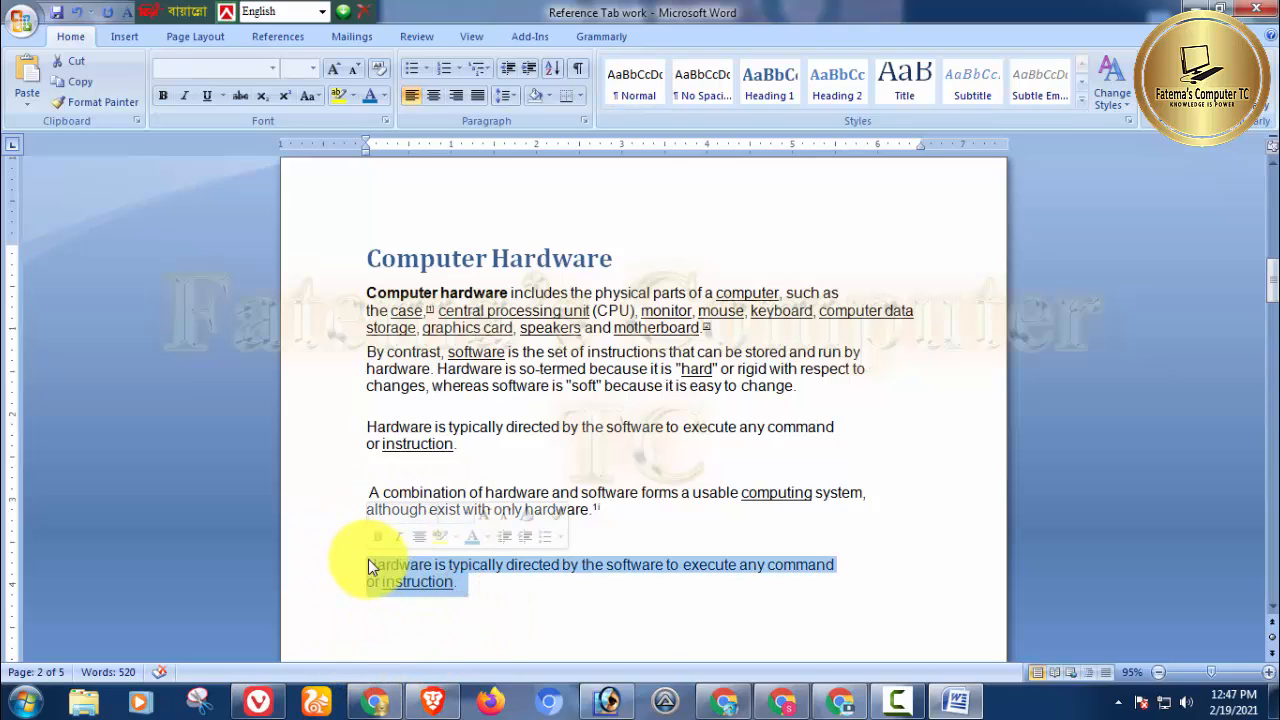
pyautogui.rightClick(368, 559)
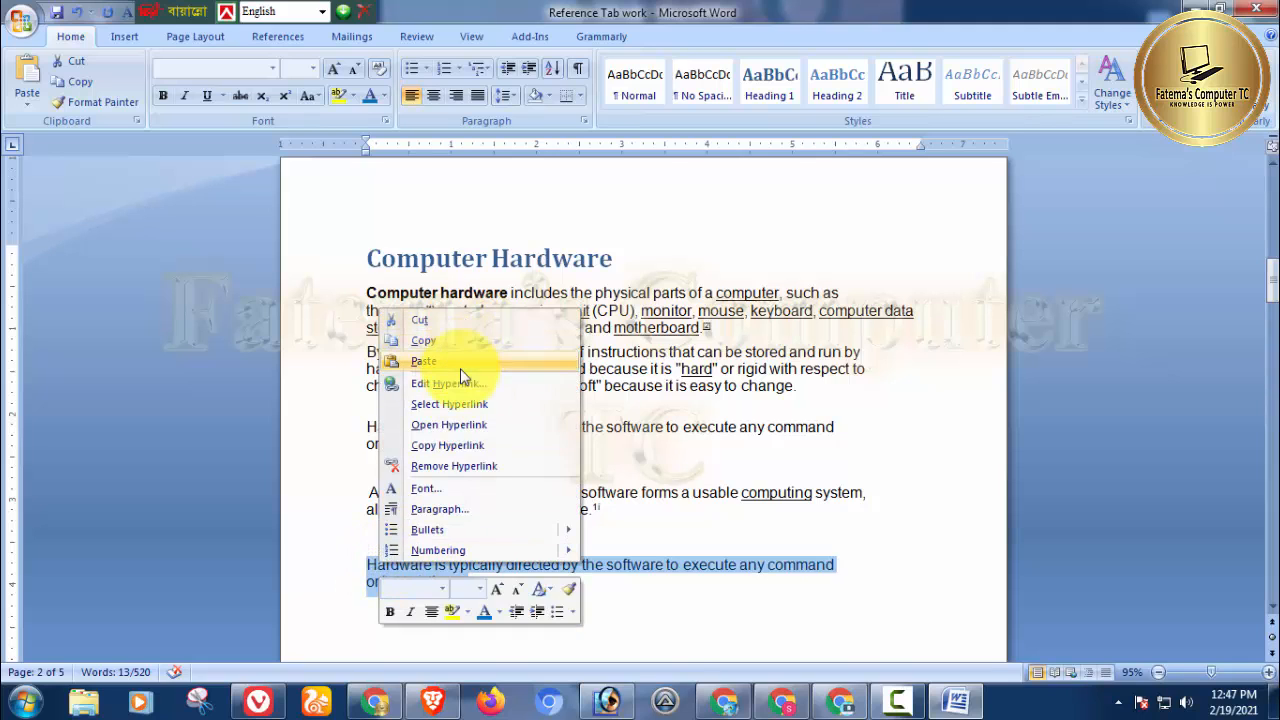
pyautogui.click(658, 651)
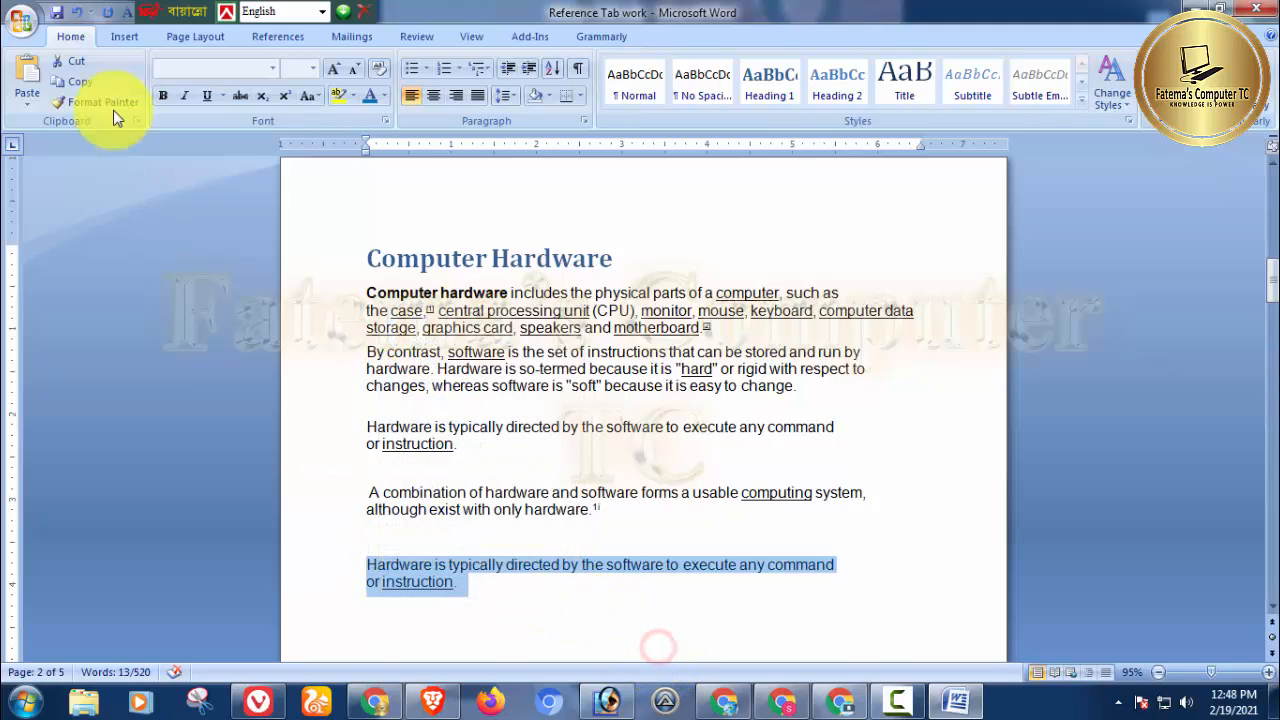
pyautogui.click(79, 16)
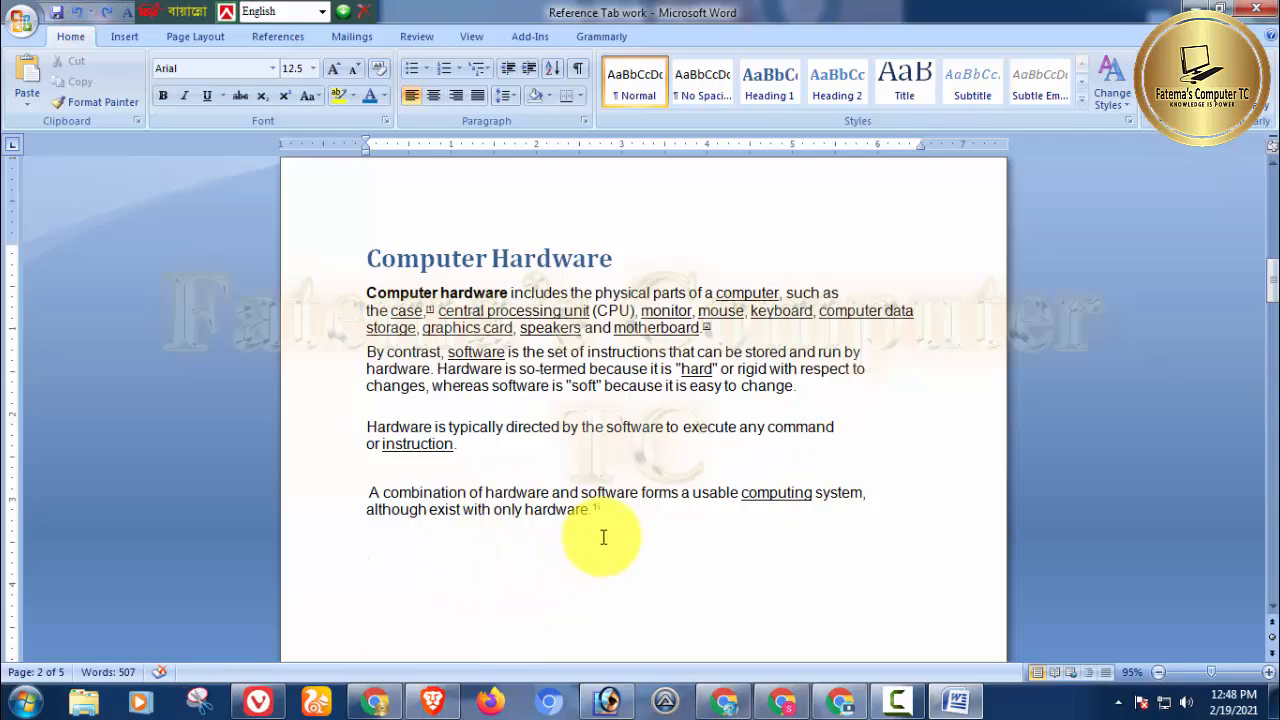
# Copy the whole "Computer Hardware" section with its heading, paste it below the original, and add a line break after it.
pyautogui.moveTo(635, 519); pyautogui.dragTo(371, 260)
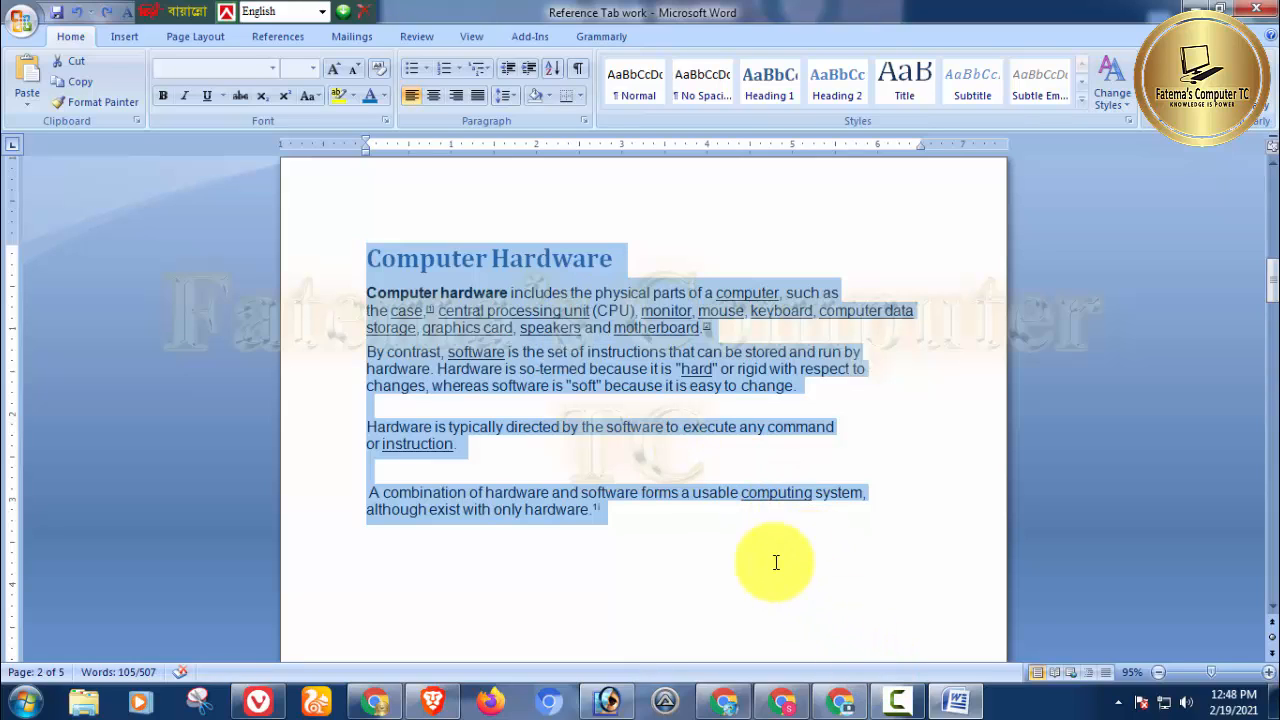
pyautogui.hotkey('ctrl', 'c')
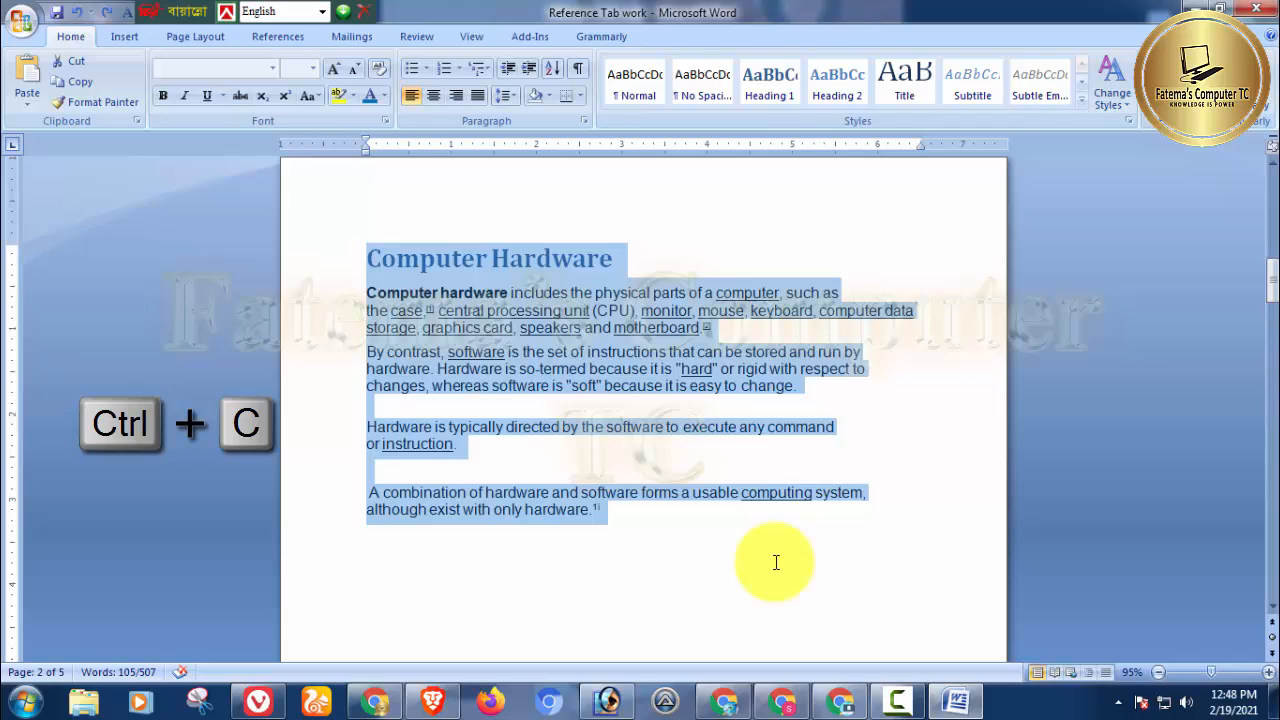
pyautogui.click(369, 563)
pyautogui.hotkey('ctrl', 'v')
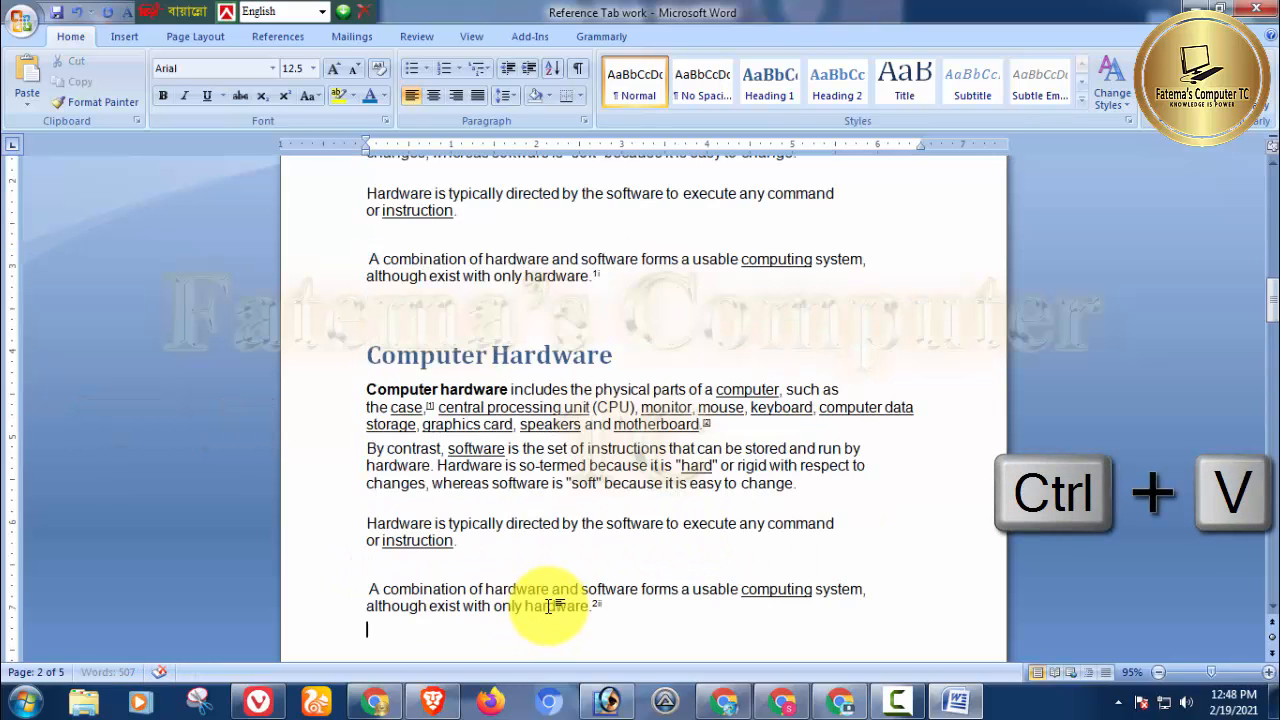
pyautogui.press('Return')
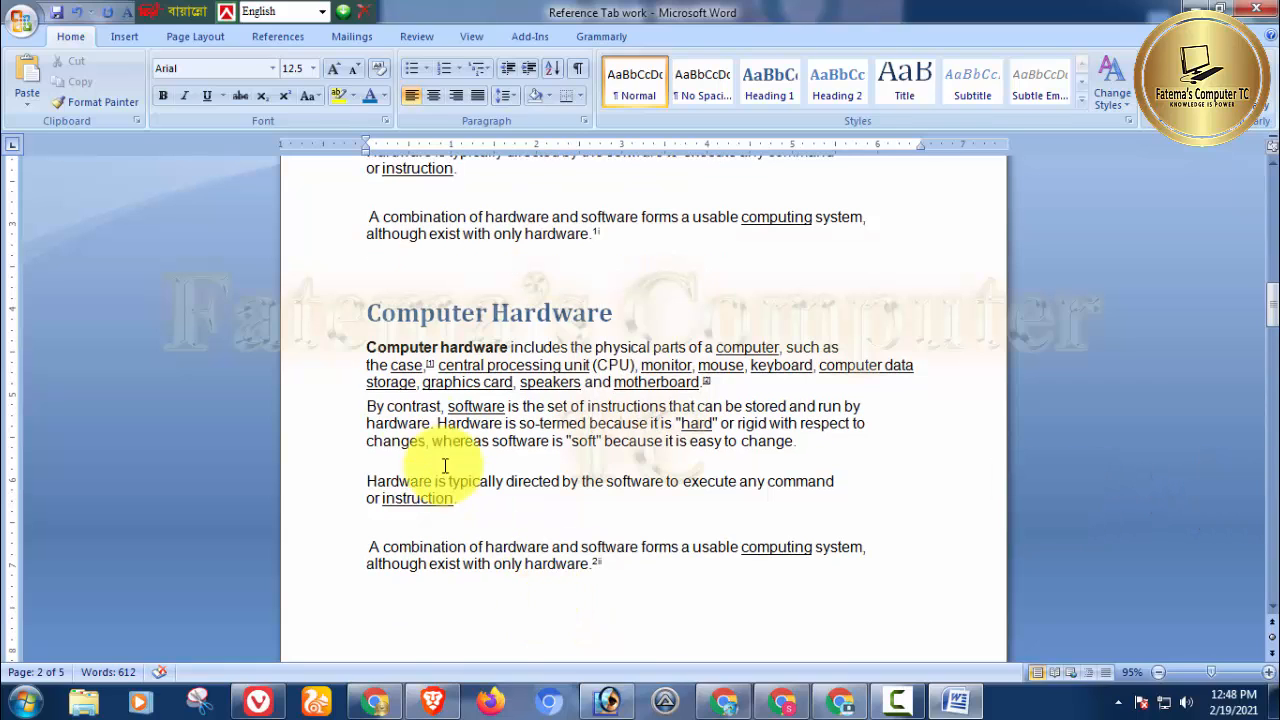
# Undo the paste of the second "Computer Hardware" section.
pyautogui.scroll(6, 540, 520)
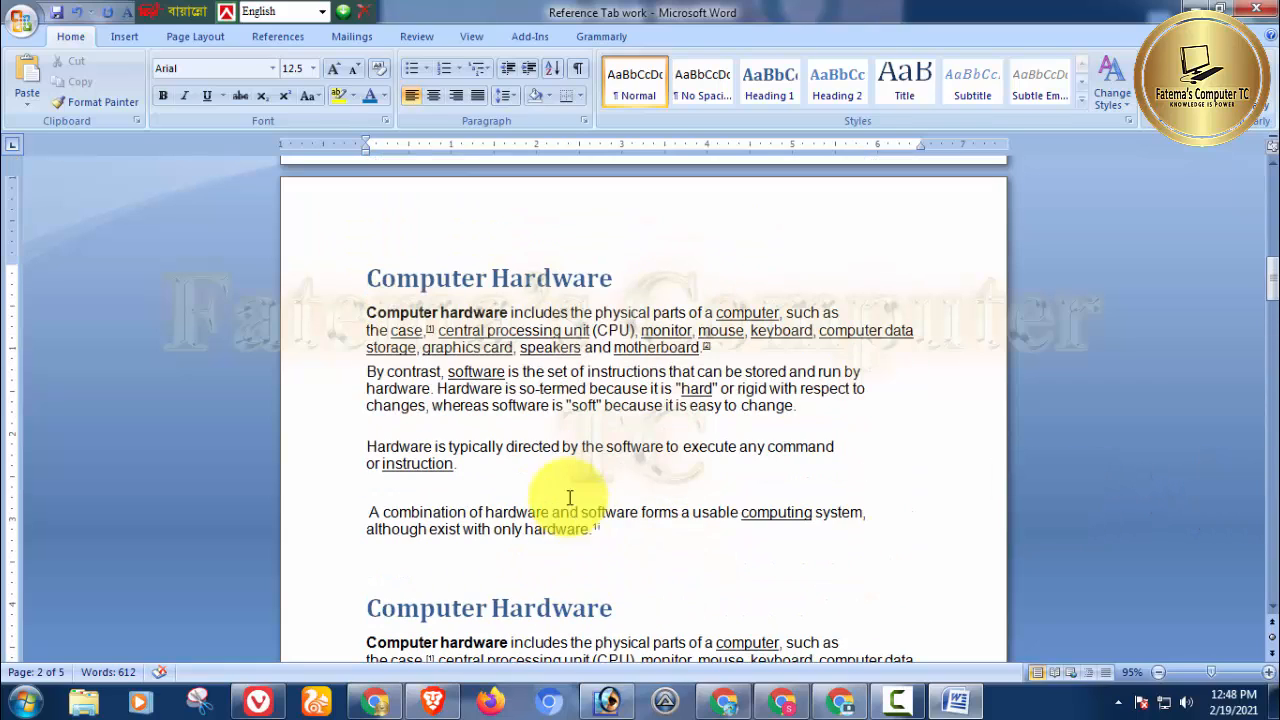
pyautogui.scroll(-6, 509, 371)
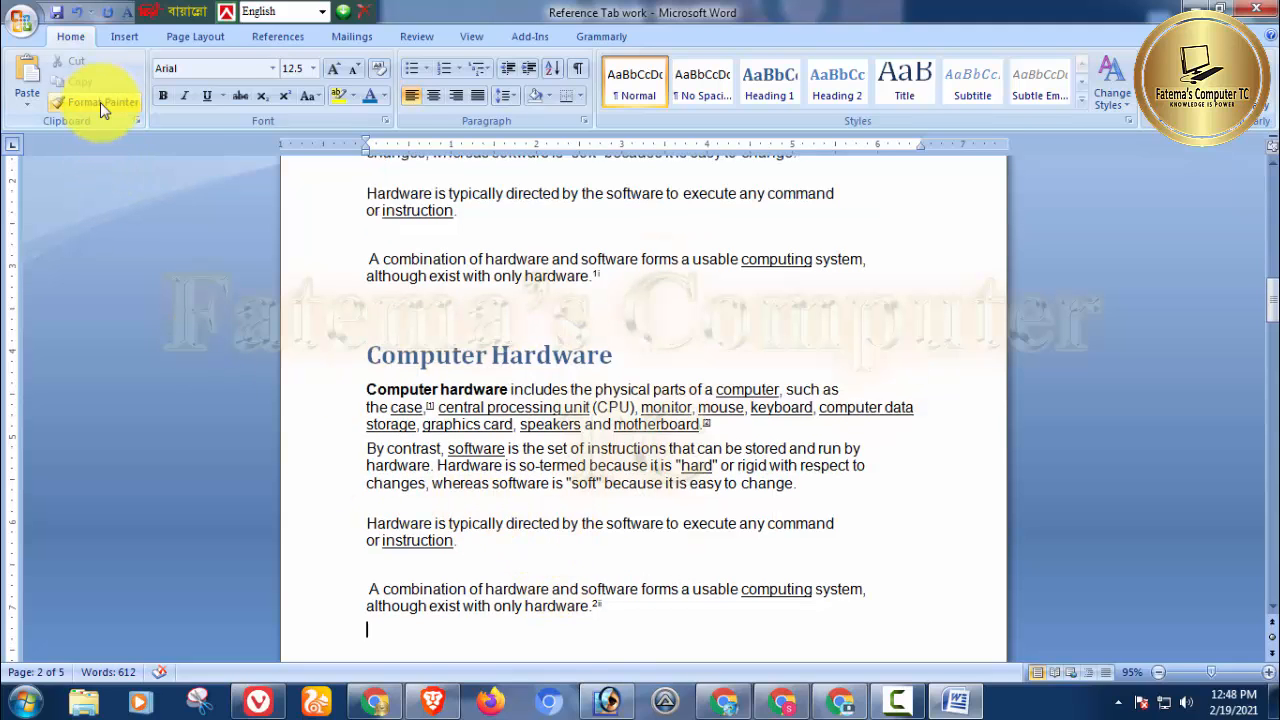
pyautogui.click(76, 12)
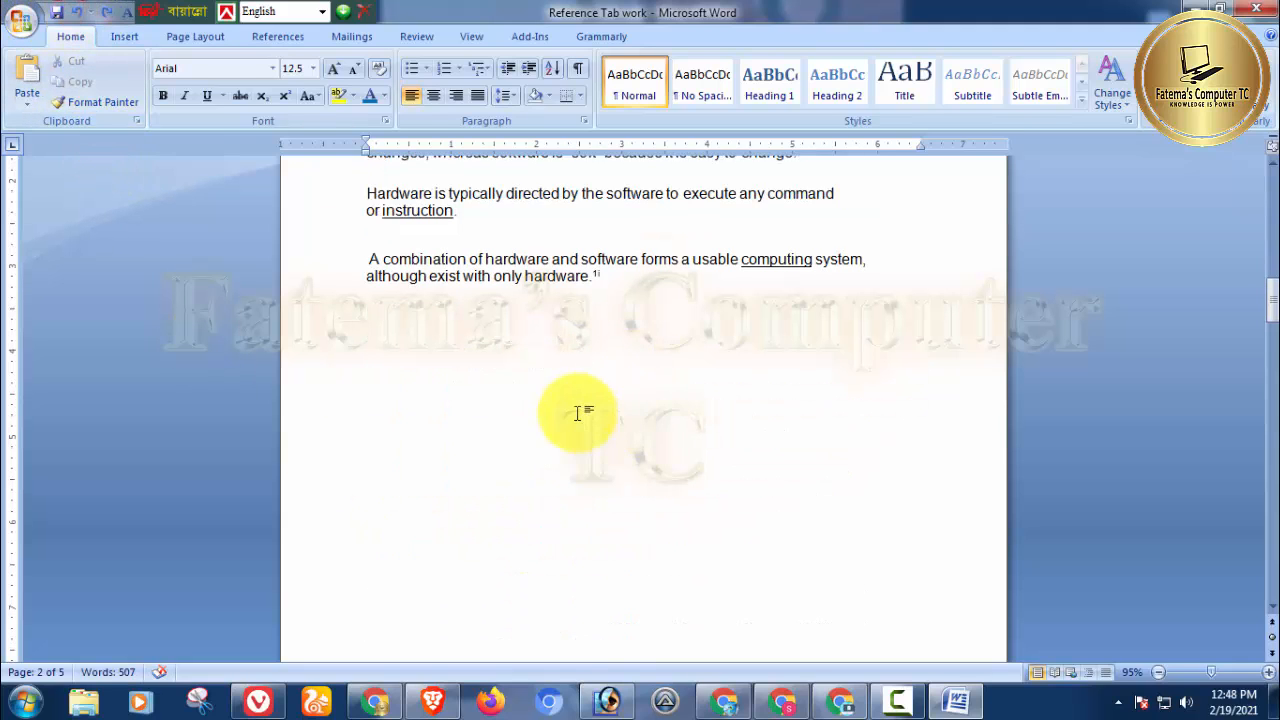
# Cut the paragraph starting "Hardware is typically directed by the software" and paste it below the last paragraph of the section.
pyautogui.scroll(3, 600, 440)
pyautogui.moveTo(462, 381); pyautogui.dragTo(374, 370)
pyautogui.hotkey('ctrl', 'x')
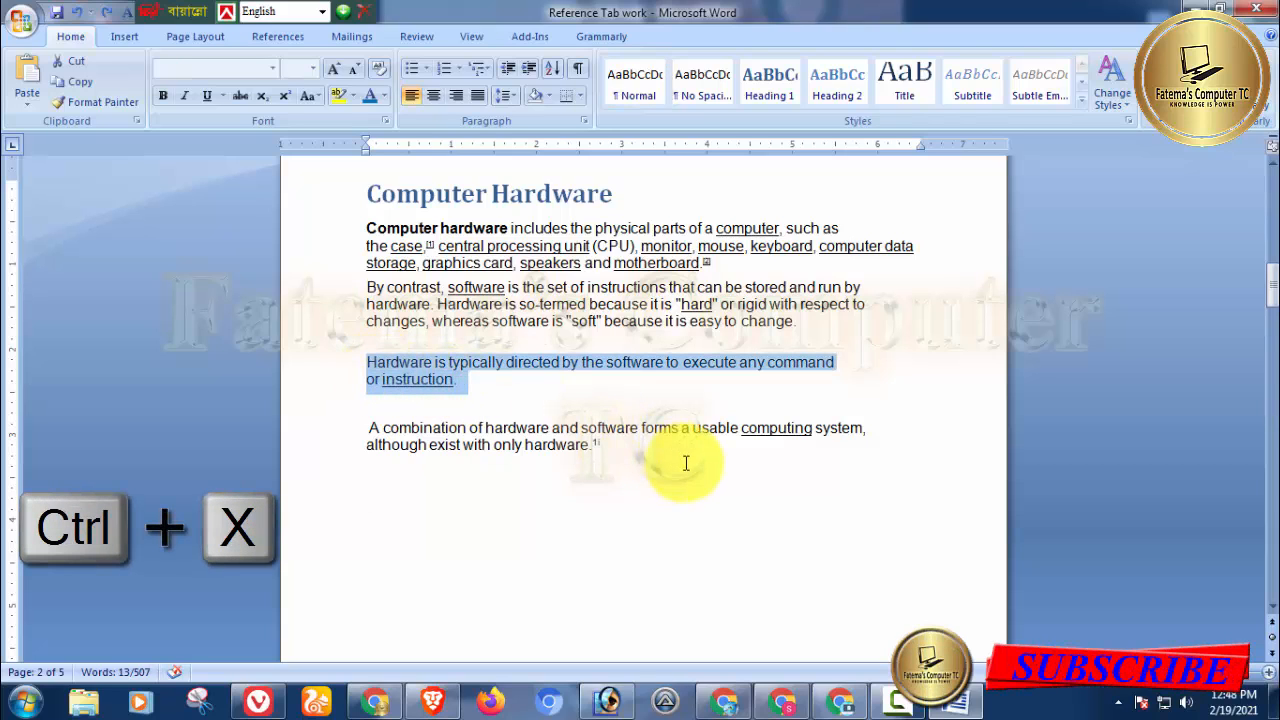
pyautogui.hotkey('ctrl', 'x')
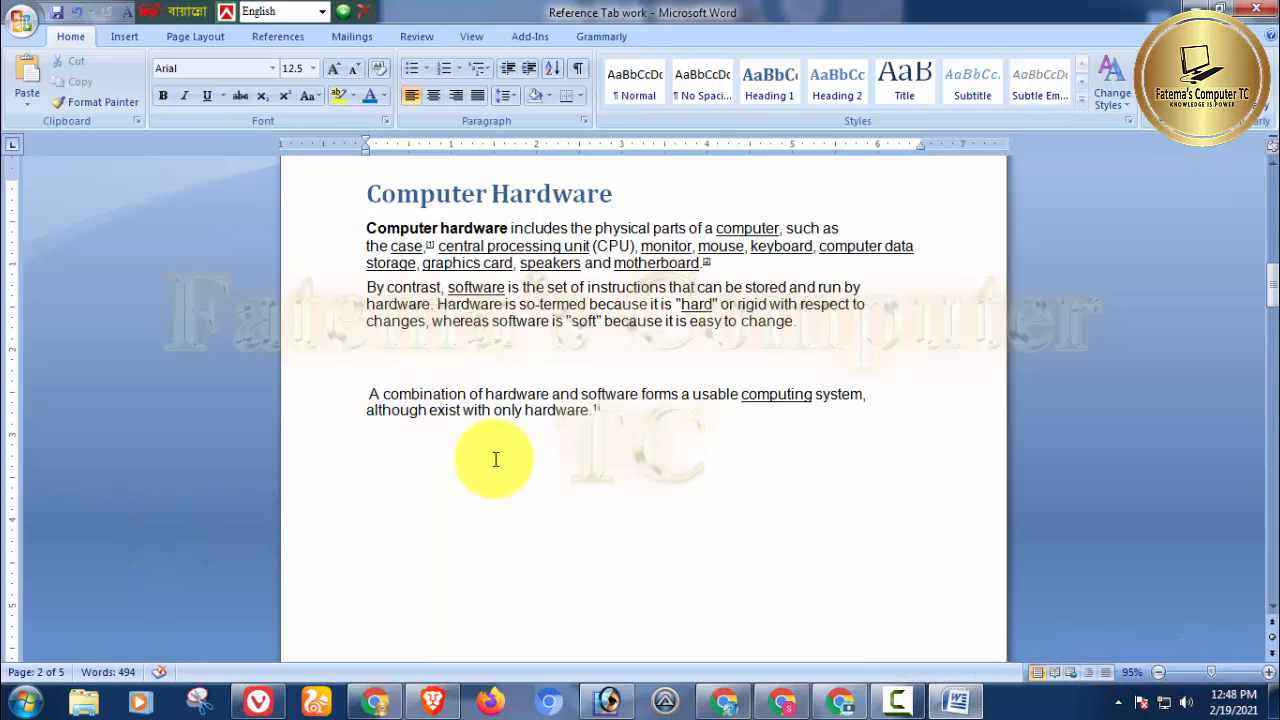
pyautogui.click(374, 519)
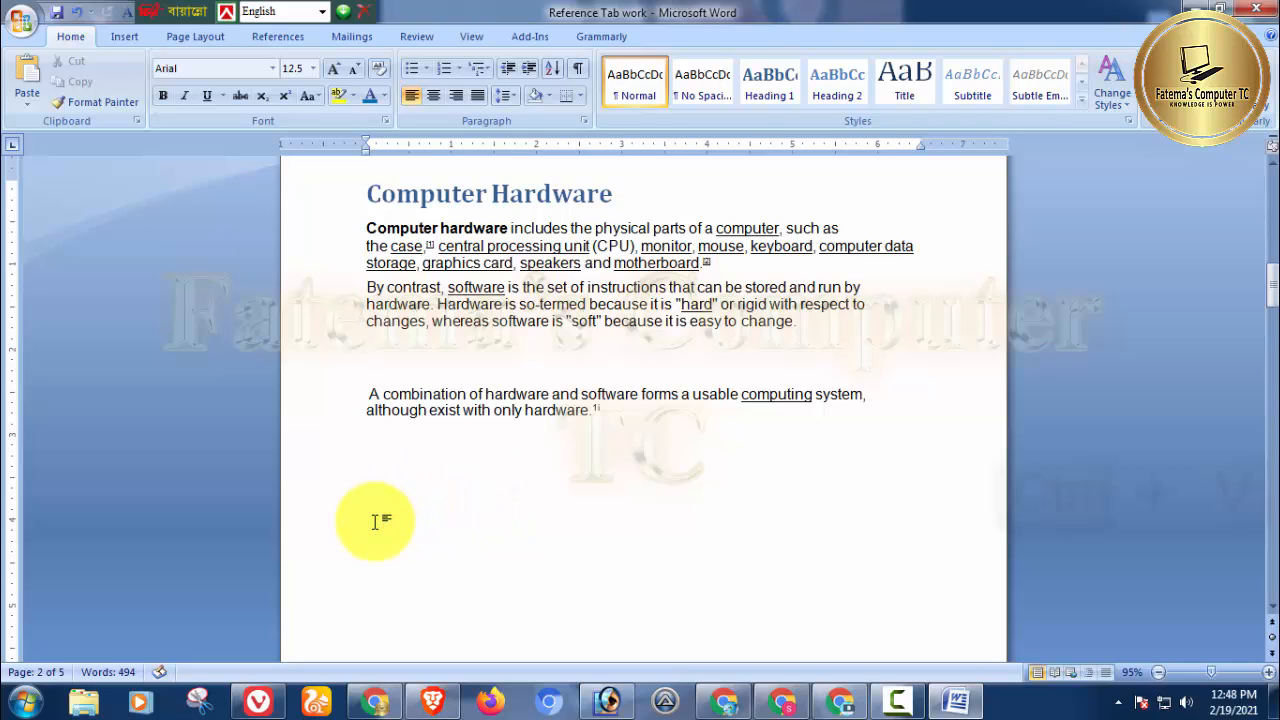
pyautogui.hotkey('ctrl', 'v')
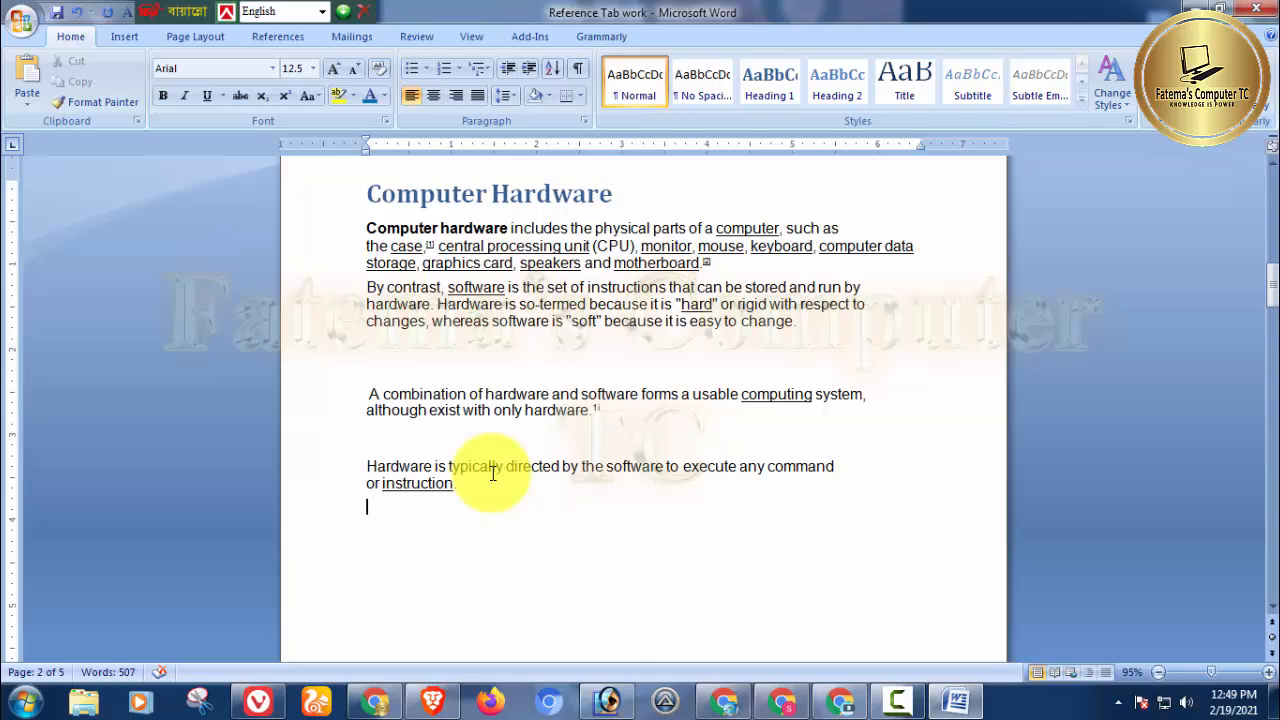
# Review the pages around the moved "Hardware is typically directed" paragraph and undo its move.
pyautogui.scroll(-15, 495, 470)
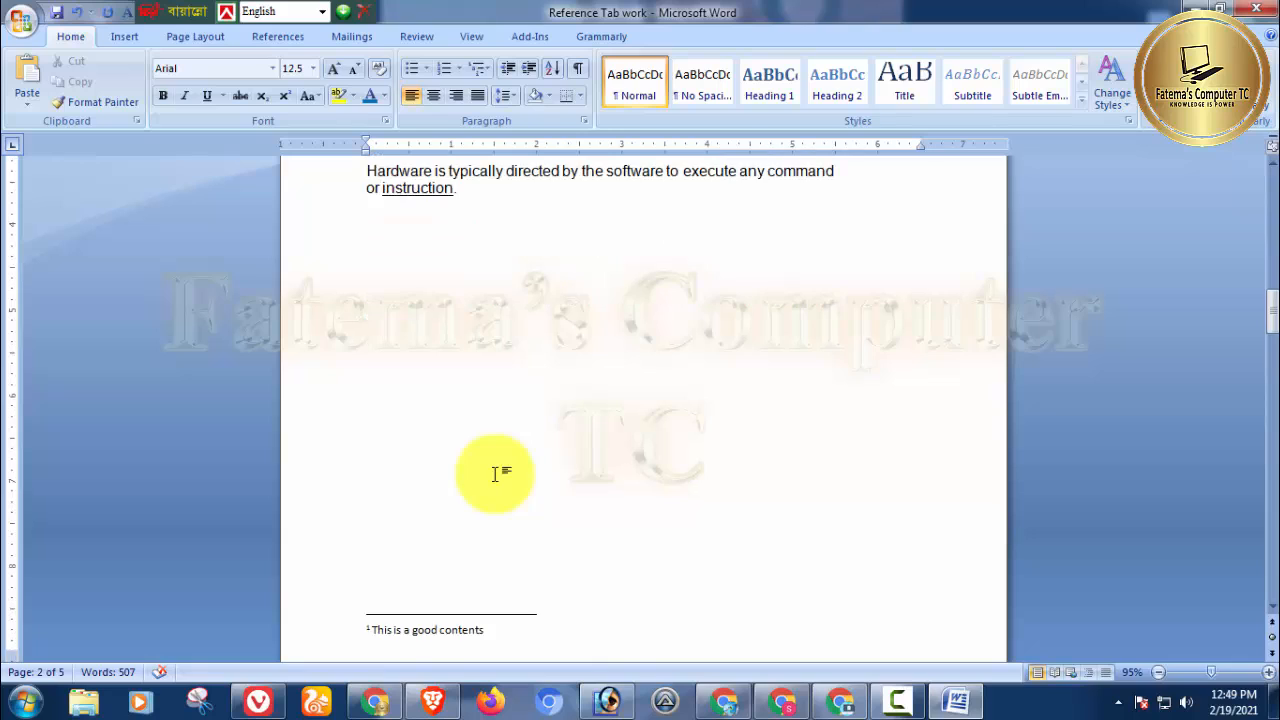
pyautogui.scroll(-3, 507, 438)
pyautogui.scroll(12, 520, 423)
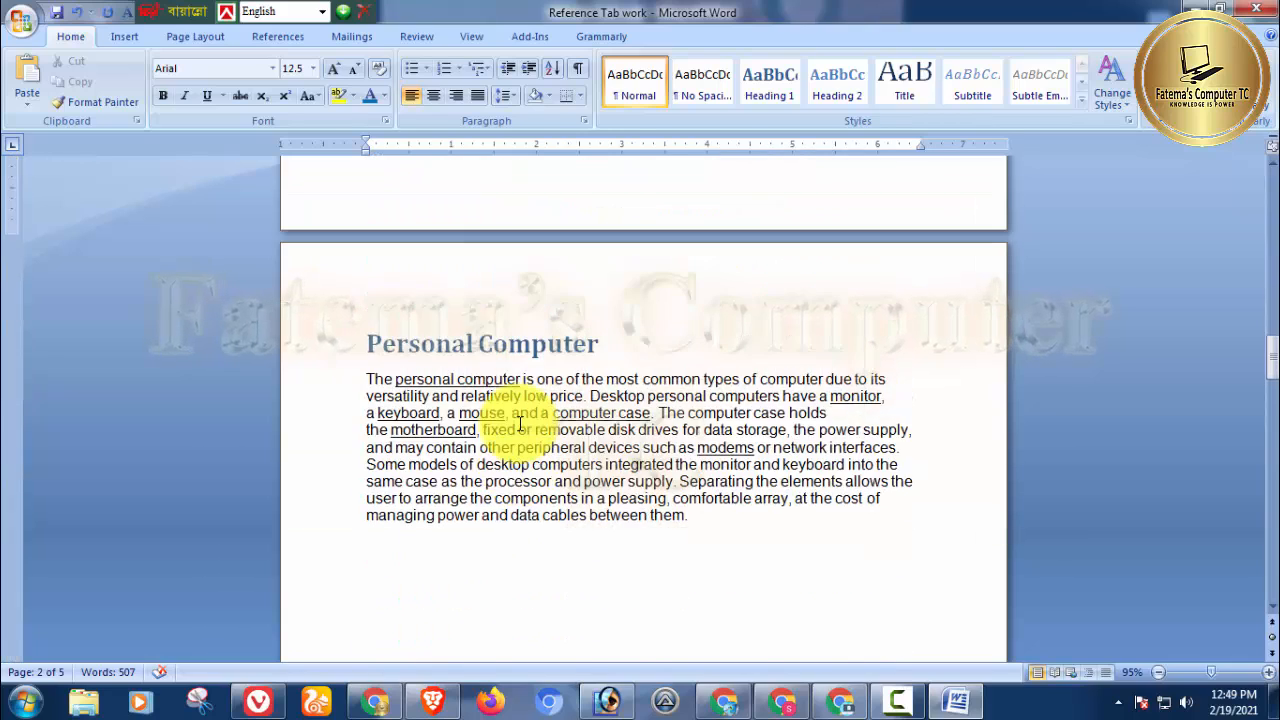
pyautogui.scroll(7, 510, 418)
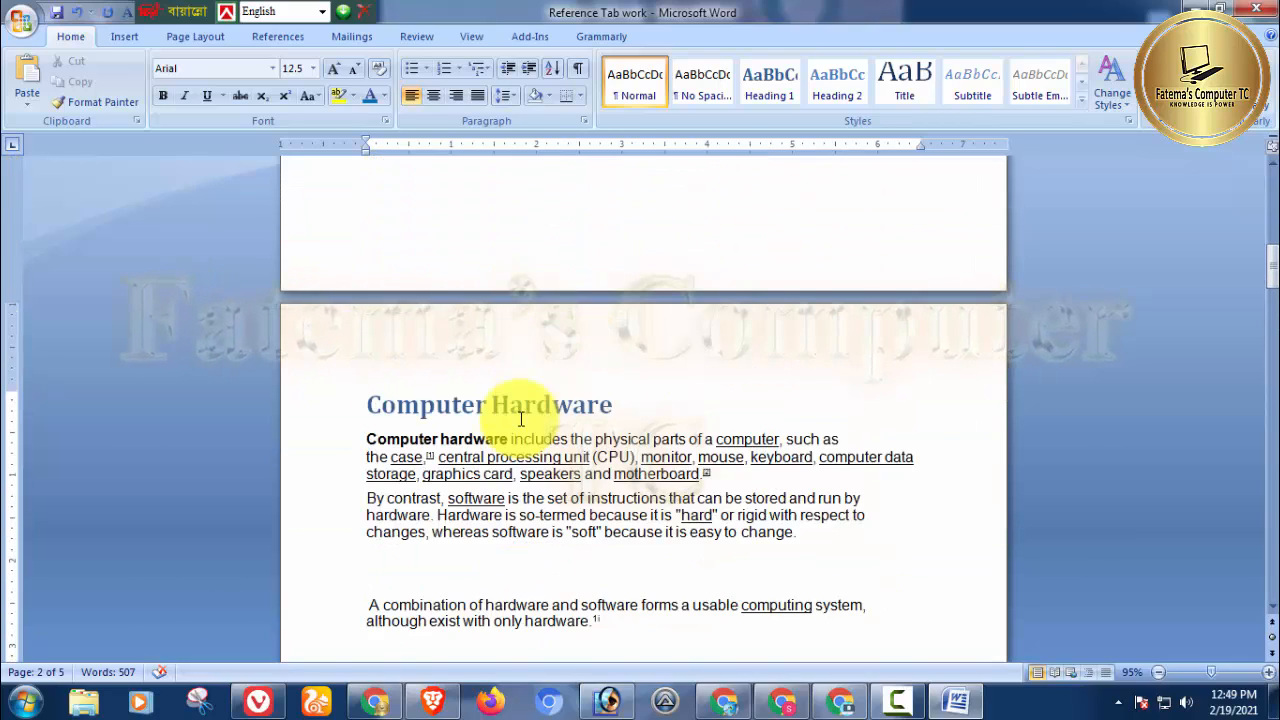
pyautogui.scroll(-6, 485, 357)
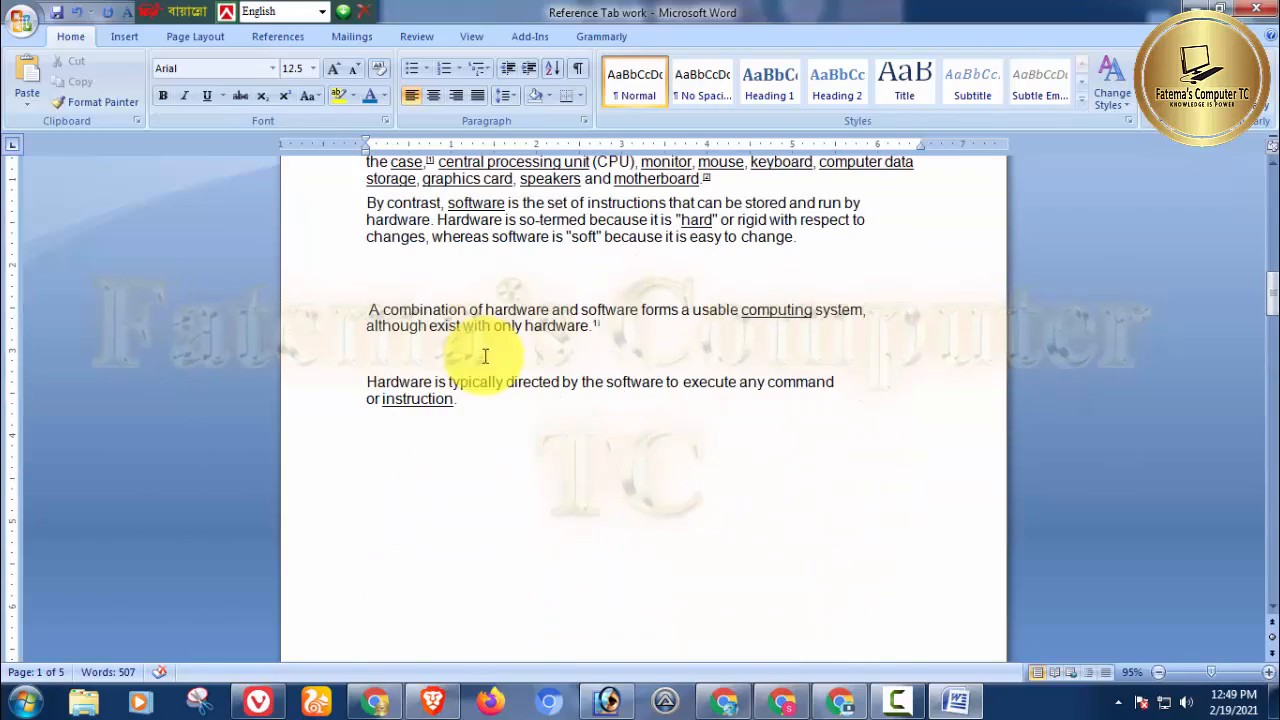
pyautogui.click(529, 429)
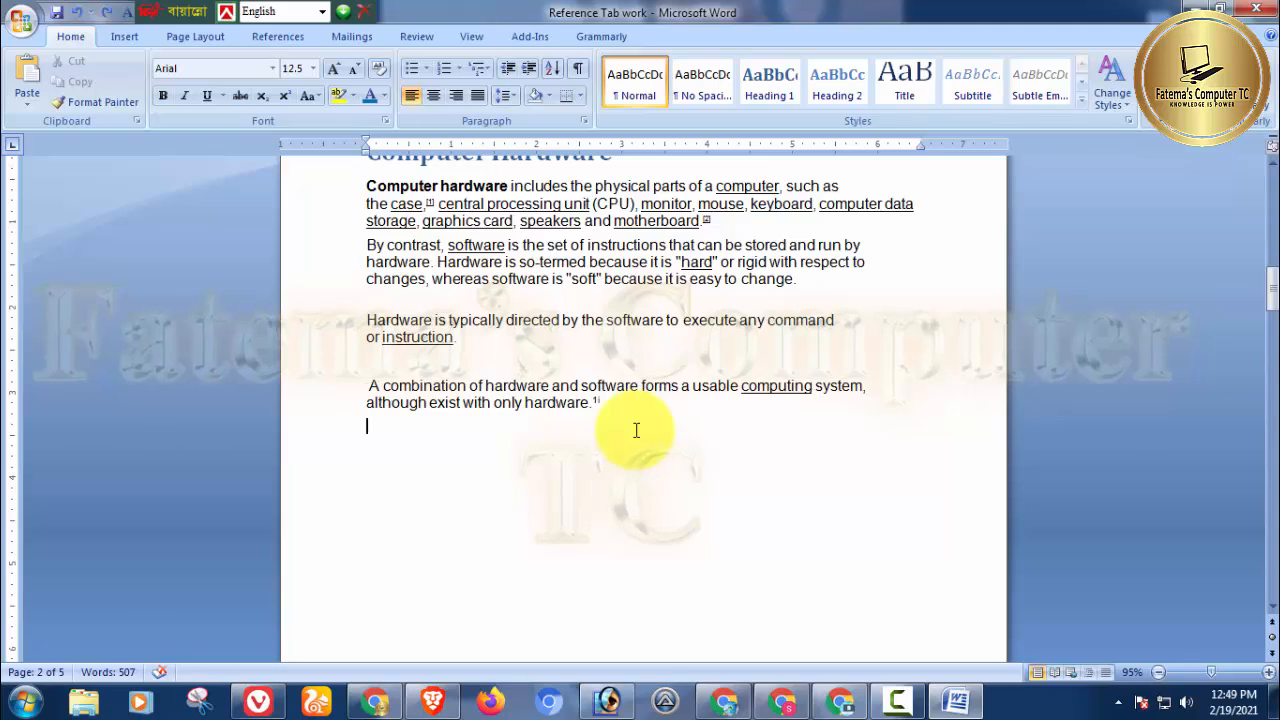
# Select the "Computer Hardware" heading and clear the selection by placing the cursor at the heading's end.
pyautogui.scroll(2, 636, 430)
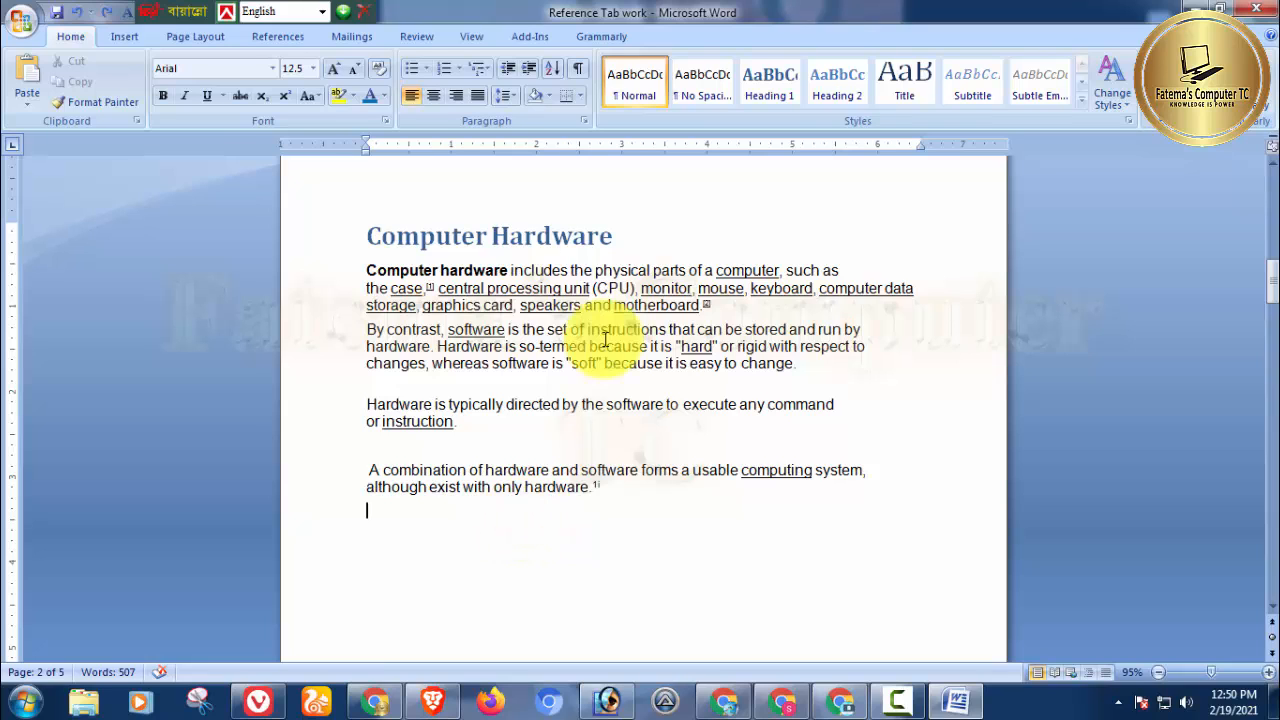
pyautogui.scroll(1, 543, 331)
pyautogui.moveTo(643, 277); pyautogui.dragTo(382, 238)
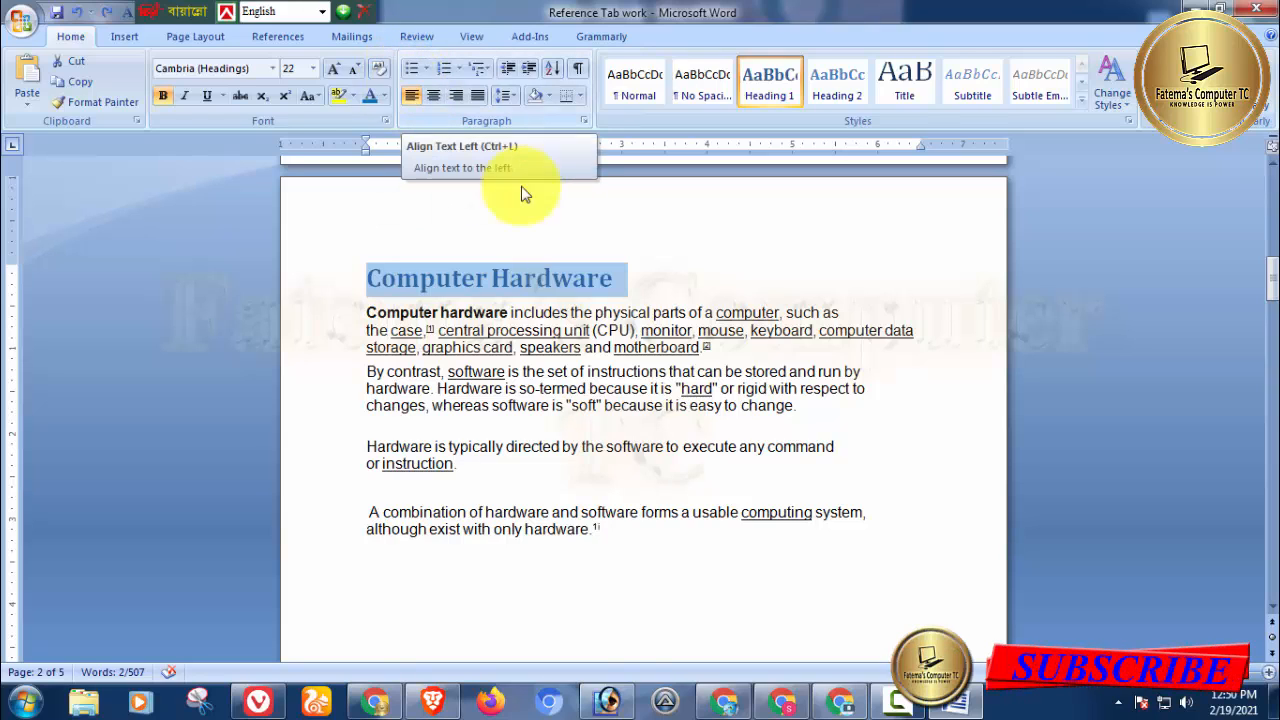
pyautogui.click(606, 275)
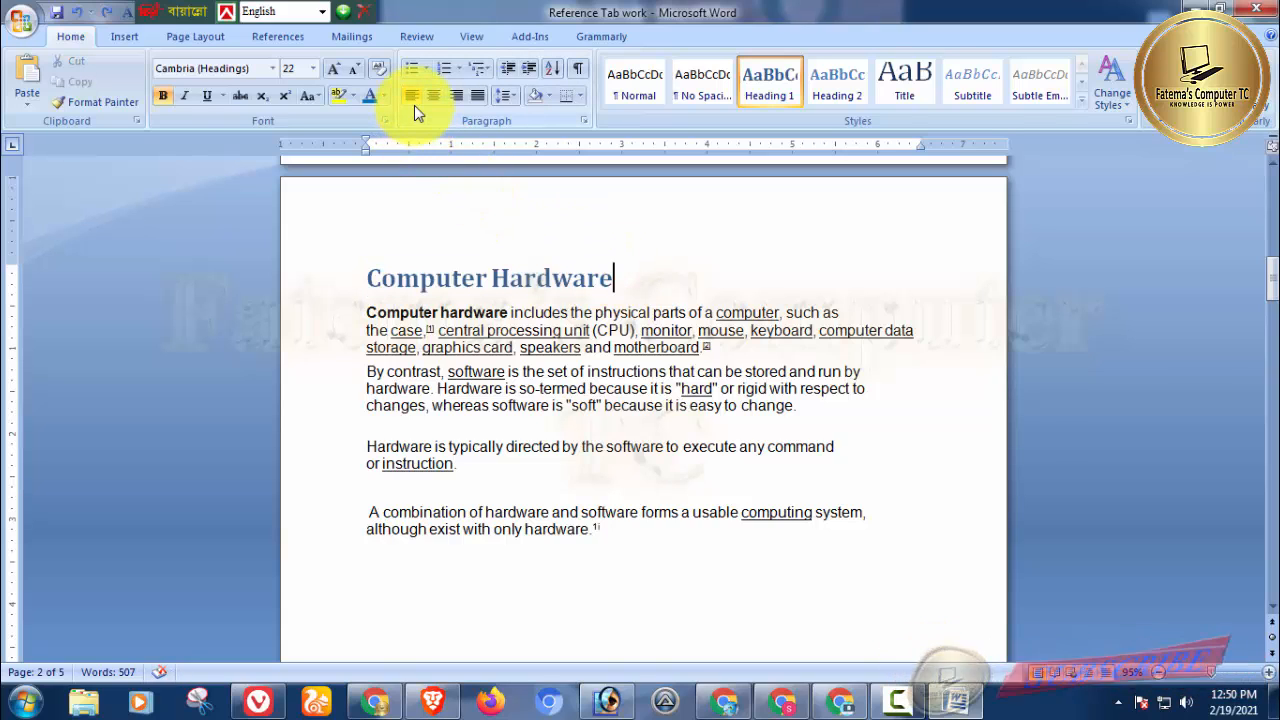
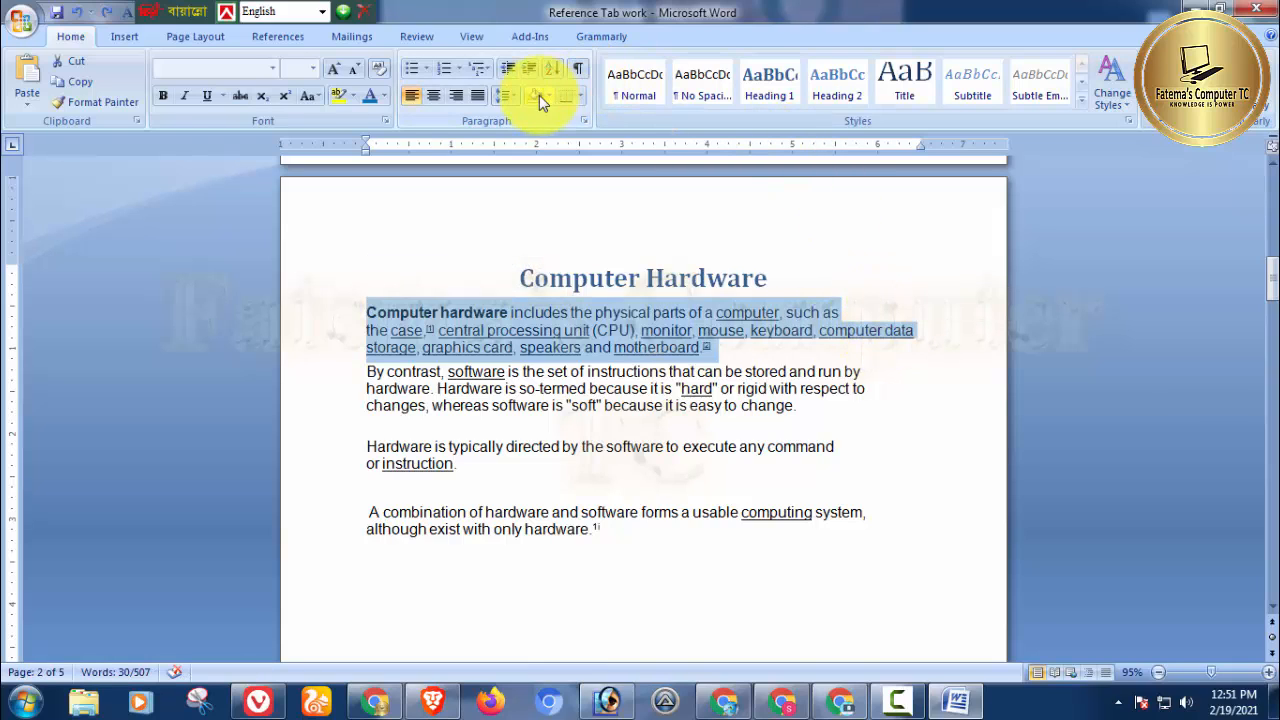
# Right-align the paragraph starting "Computer hardware includes the physical parts".
pyautogui.click(457, 95)
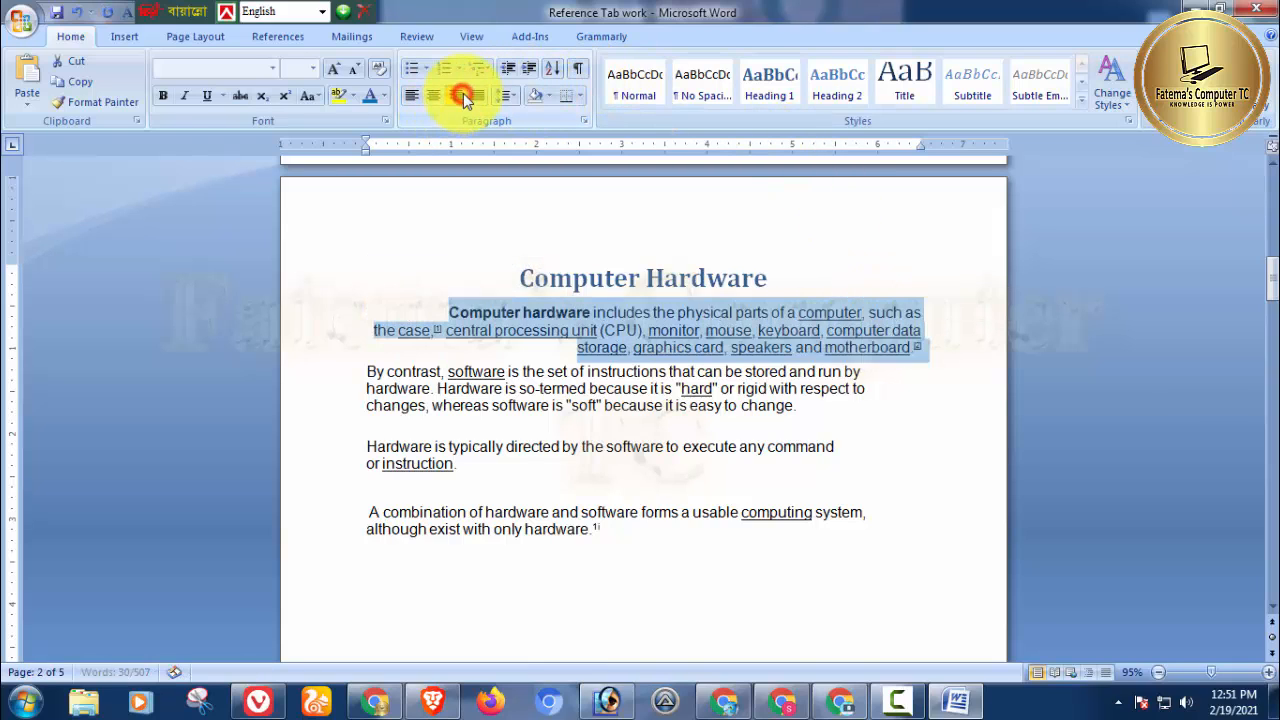
pyautogui.click(932, 328)
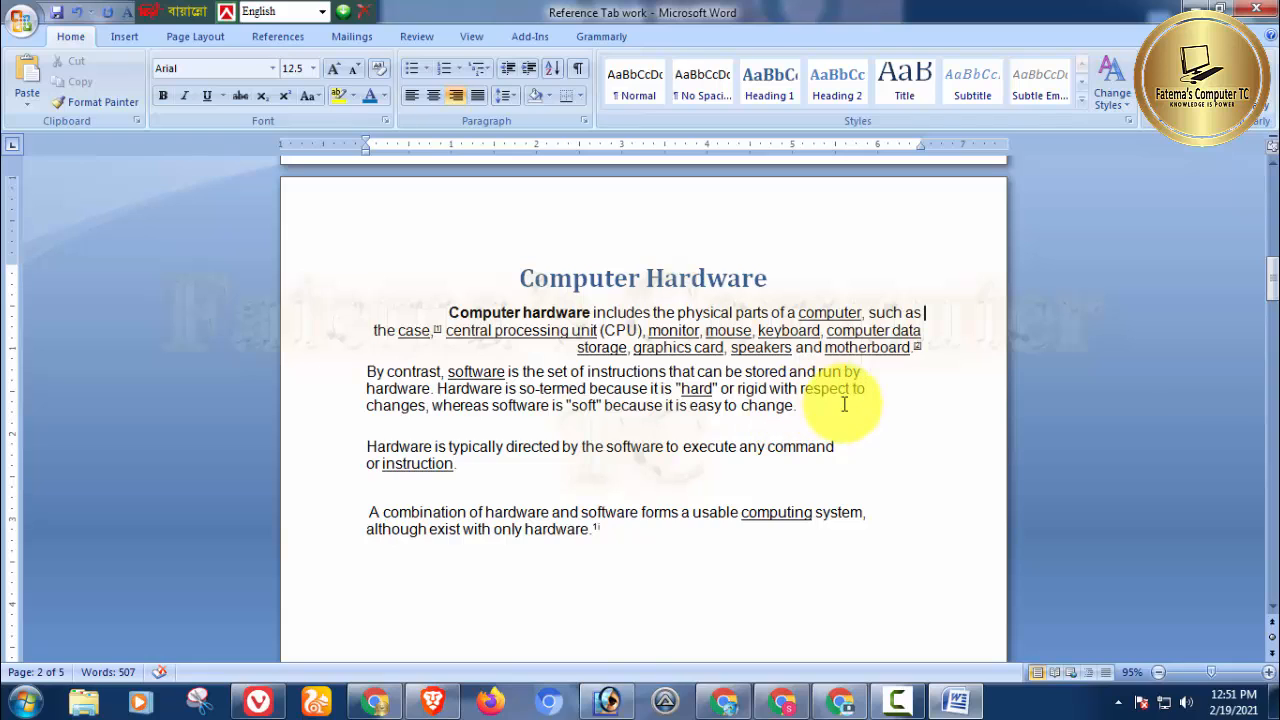
# Copy the right-aligned "Computer hardware includes" paragraph, add blank lines after it and paste the copy there.
pyautogui.moveTo(927, 338); pyautogui.dragTo(447, 320)
pyautogui.hotkey('ctrl', 'c')
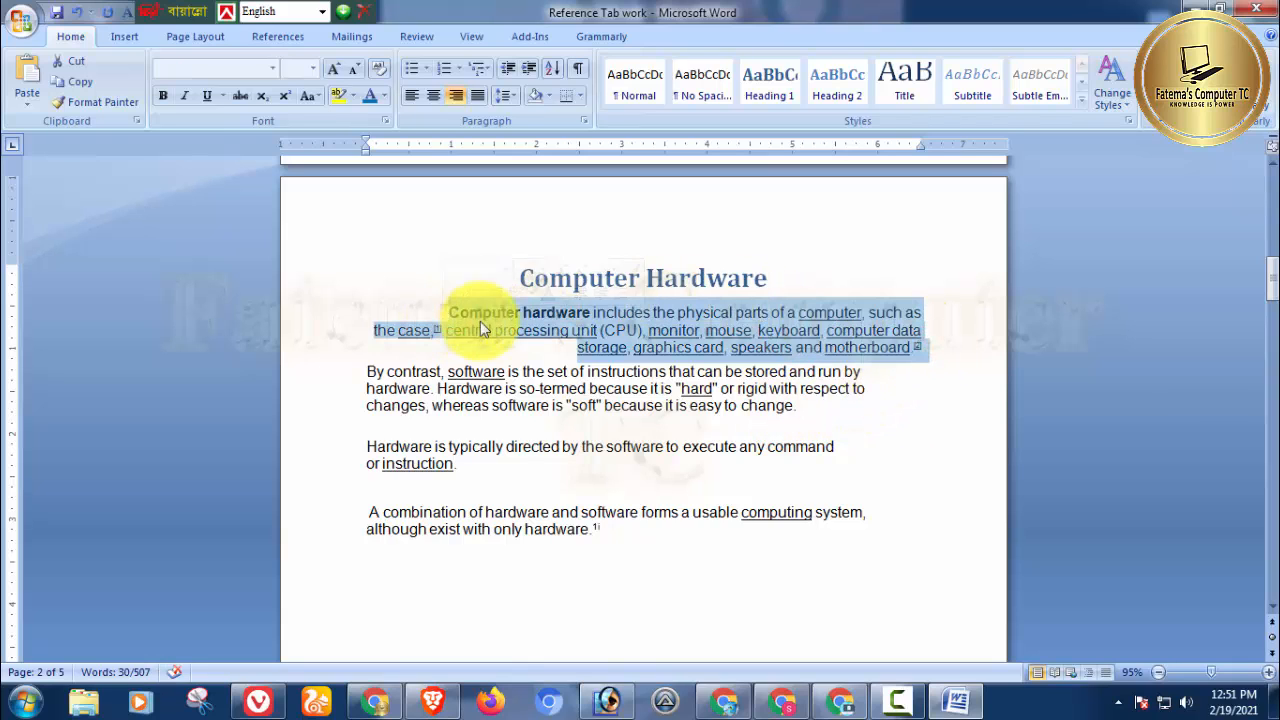
pyautogui.rightClick(562, 311)
pyautogui.click(923, 359)
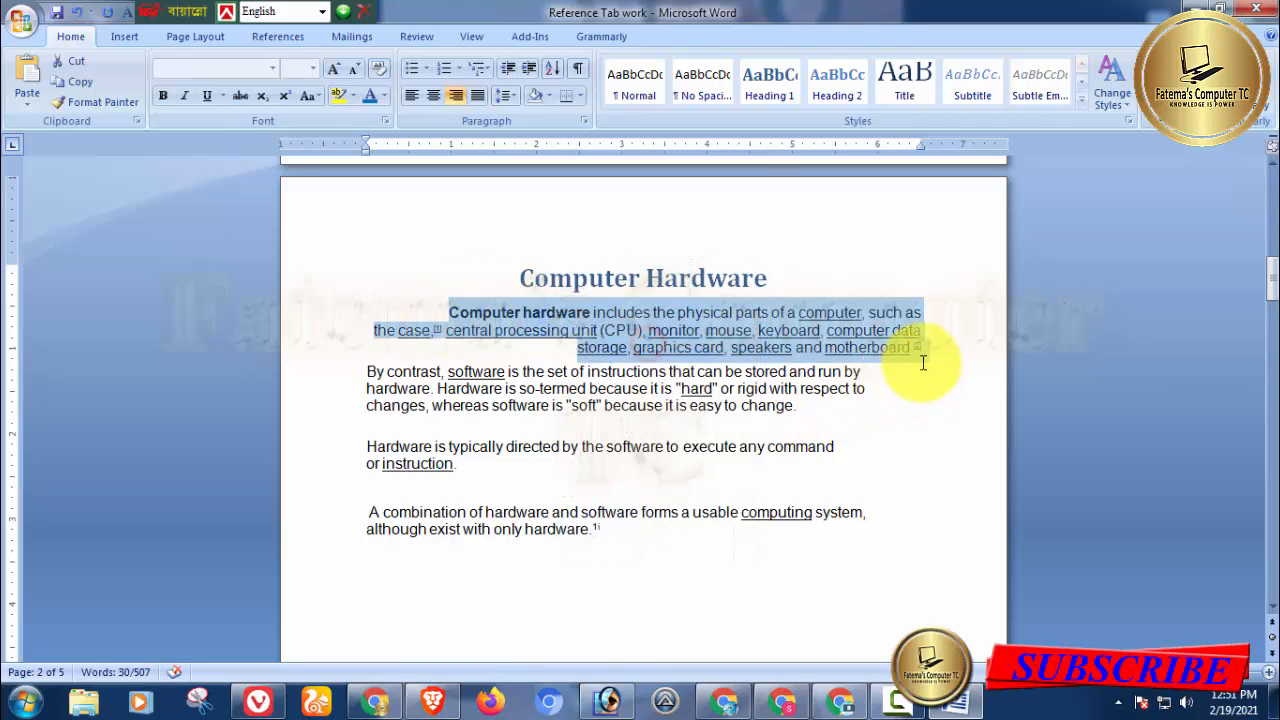
pyautogui.click(920, 357)
pyautogui.press('Return')
pyautogui.press('Return')
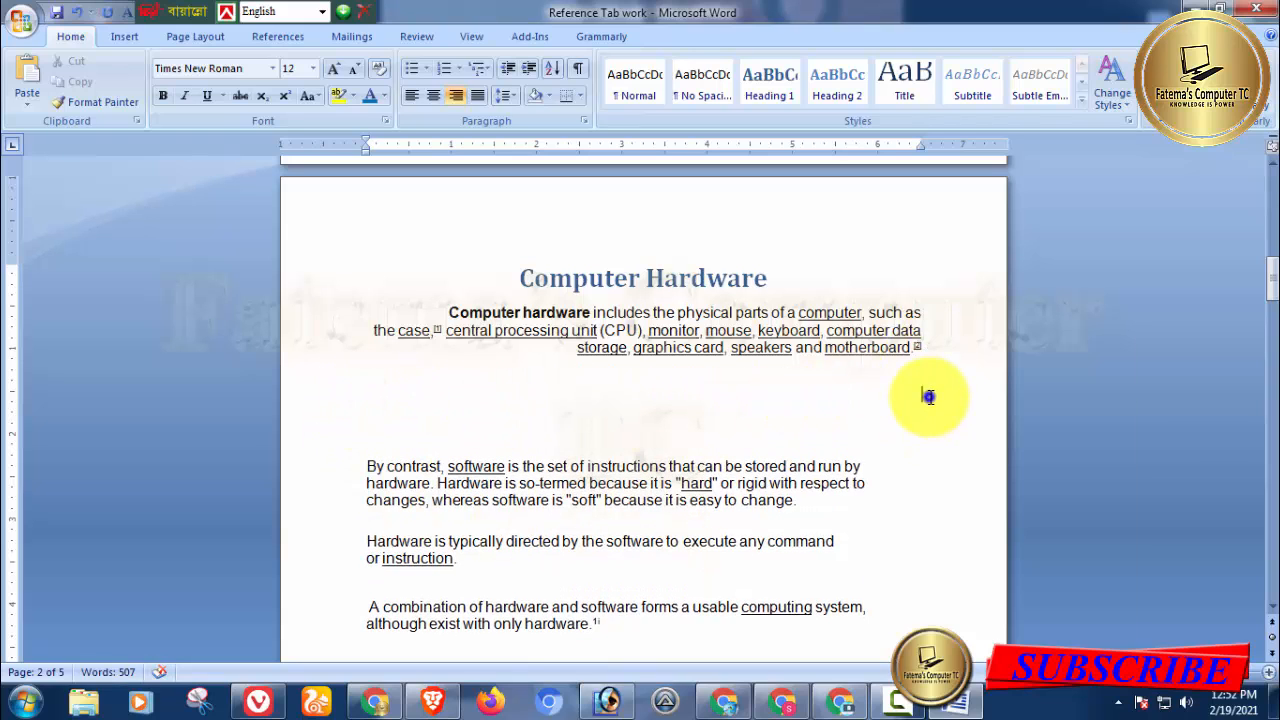
pyautogui.rightClick(931, 419)
pyautogui.click(954, 447)
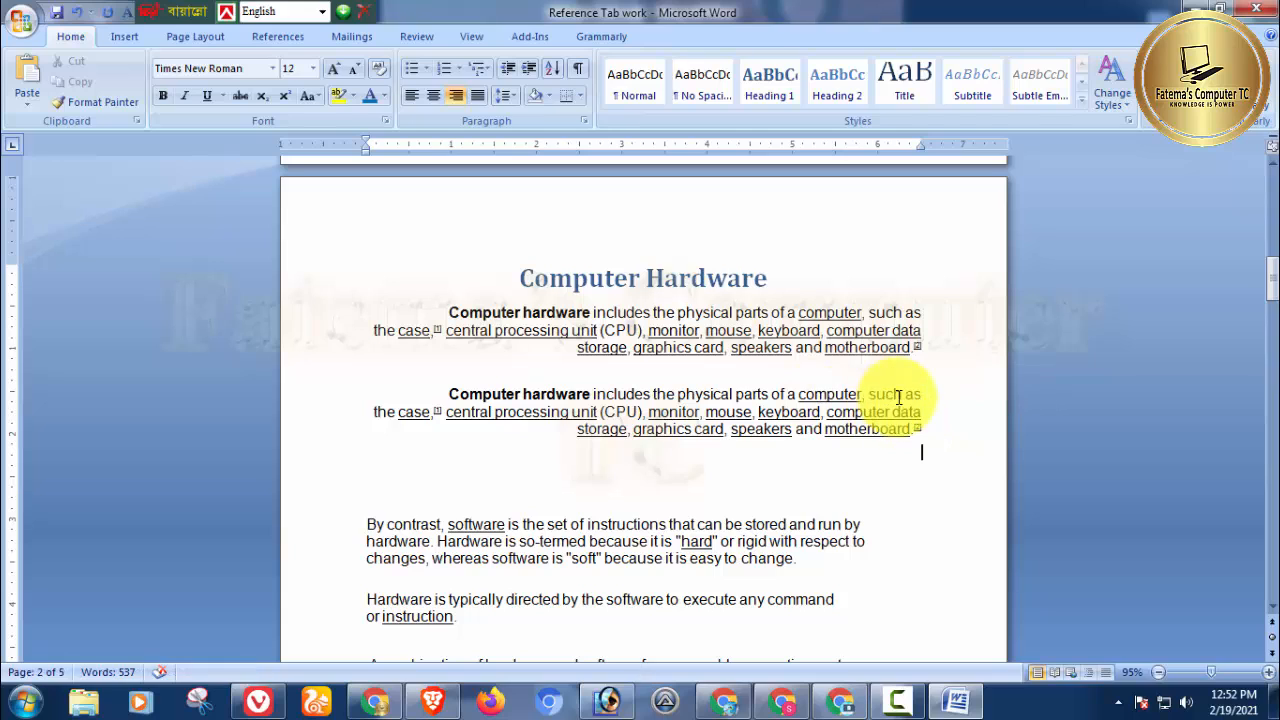
# Enter the trial text "fgh" below the pasted copy and a full name on the right-aligned line beneath it.
pyautogui.write('fgh')
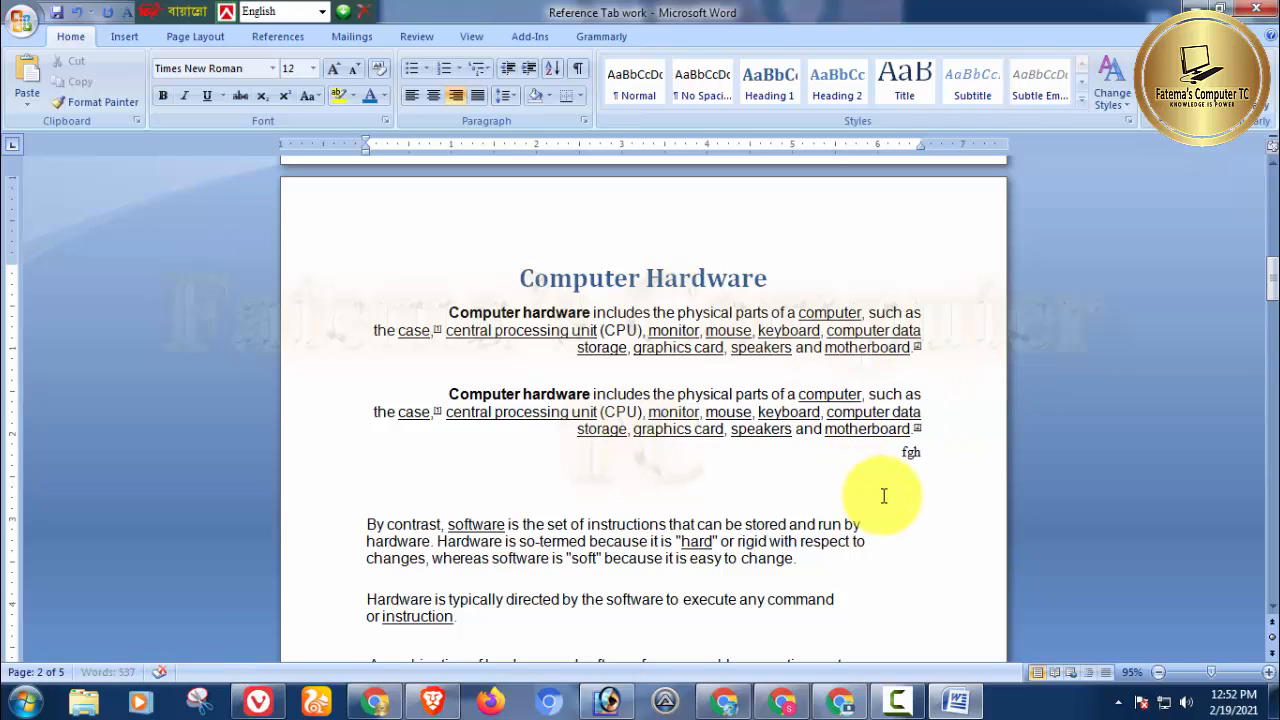
pyautogui.press('Return')
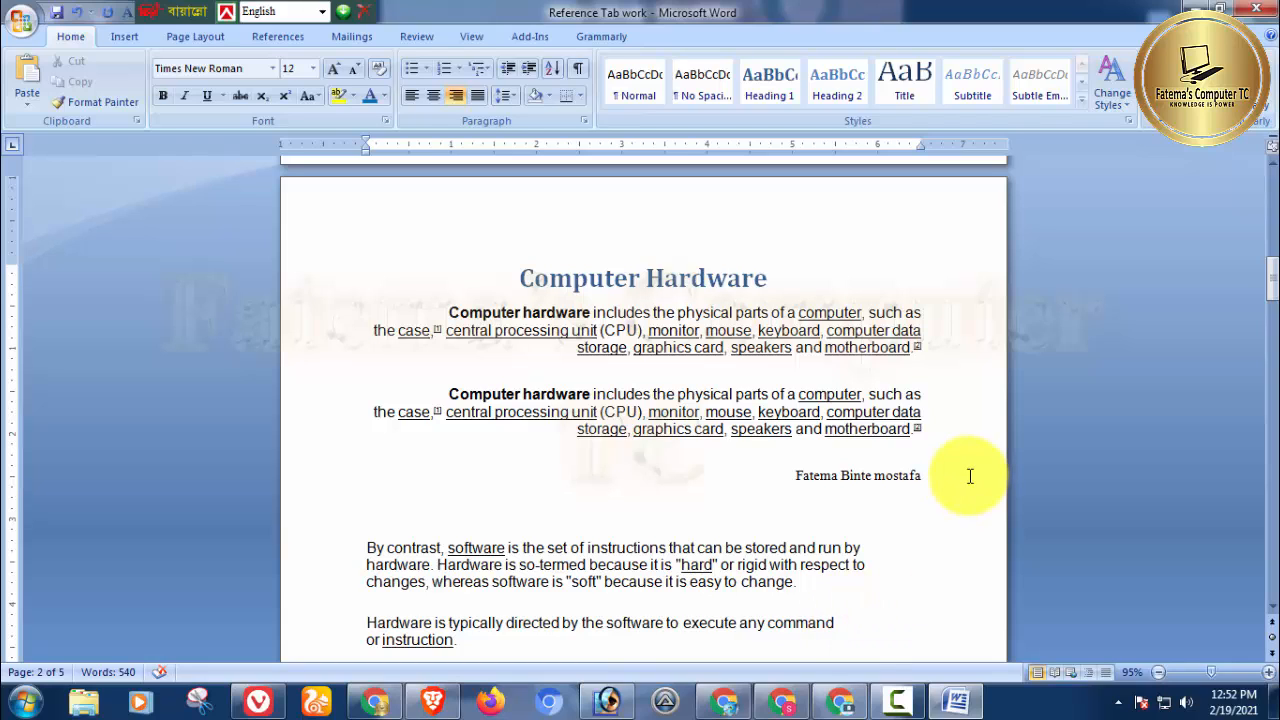
# Left-align the pasted copy of the "Computer hardware includes" paragraph.
pyautogui.click(930, 393)
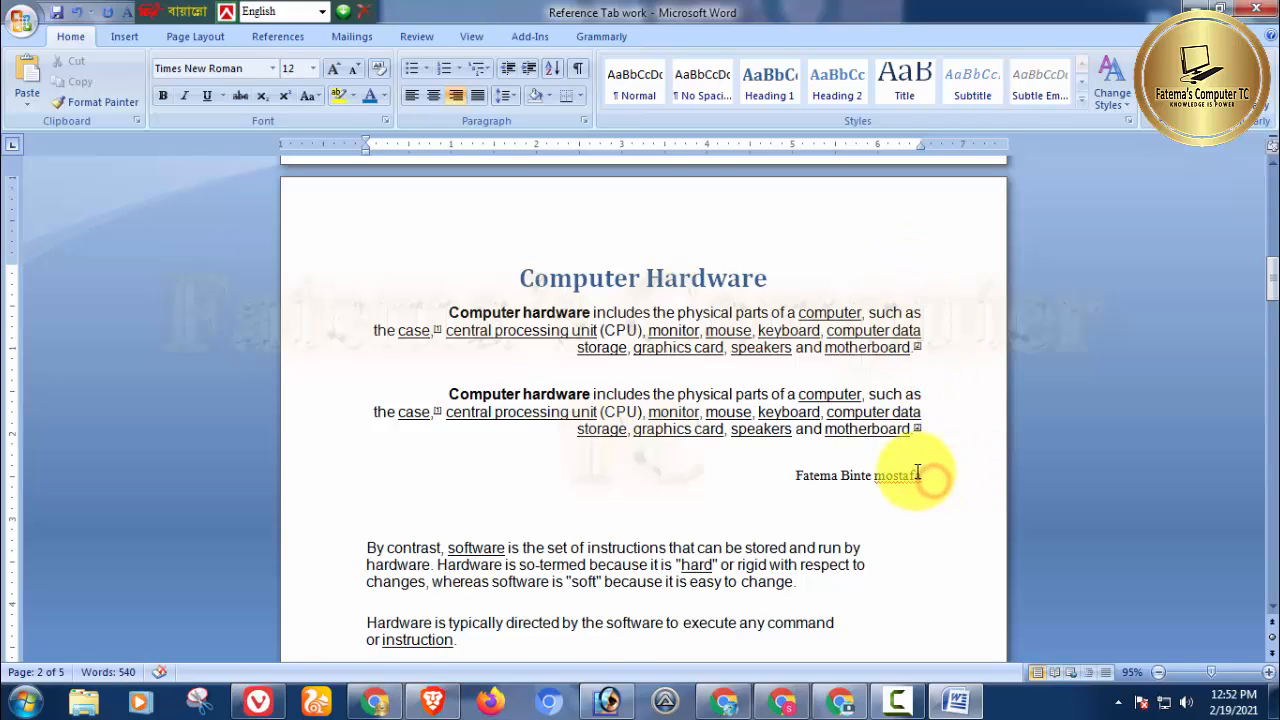
pyautogui.moveTo(928, 432); pyautogui.dragTo(373, 398)
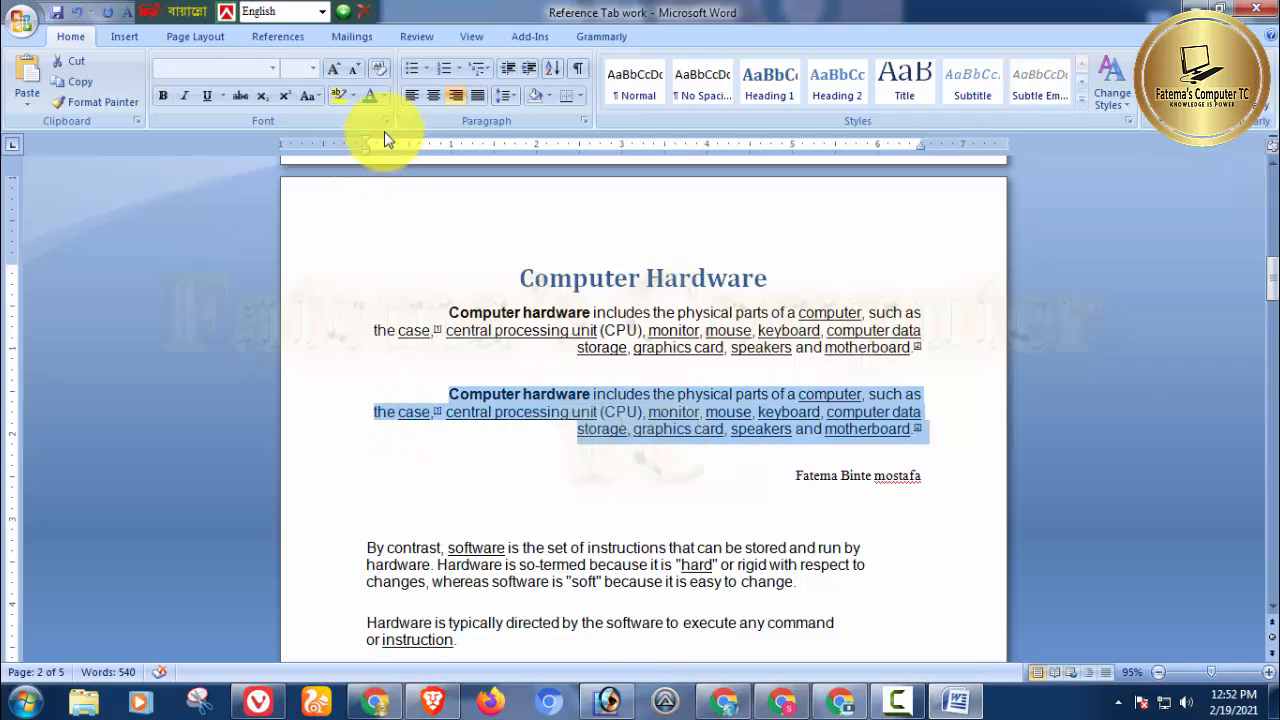
pyautogui.click(414, 100)
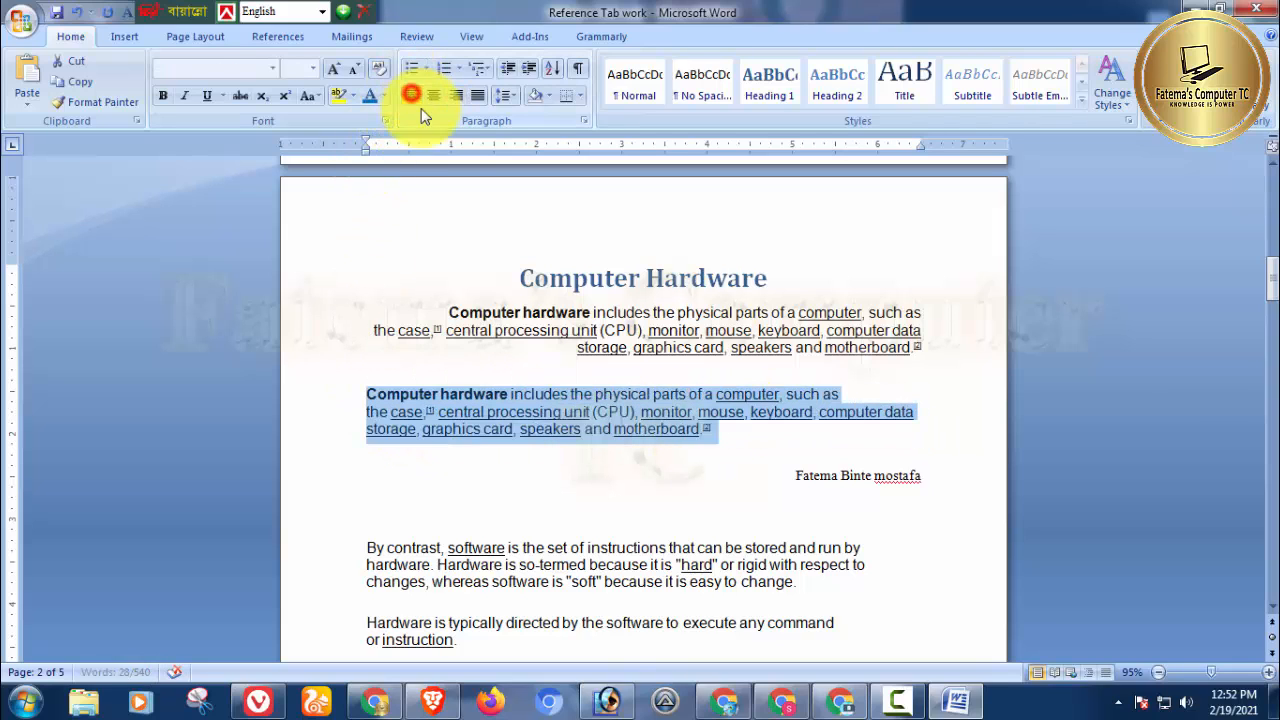
pyautogui.click(719, 436)
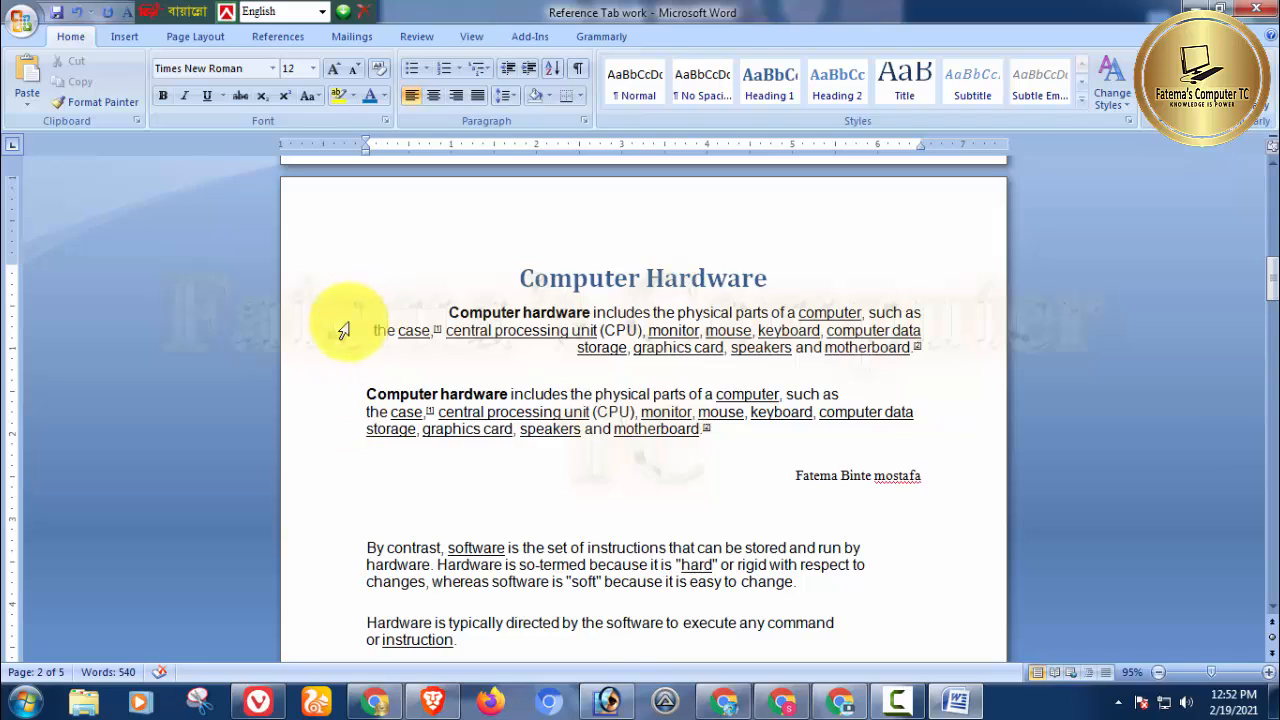
# Select the second "Computer hardware includes" paragraph and center it.
pyautogui.moveTo(340, 317); pyautogui.dragTo(724, 448)
pyautogui.click(724, 448)
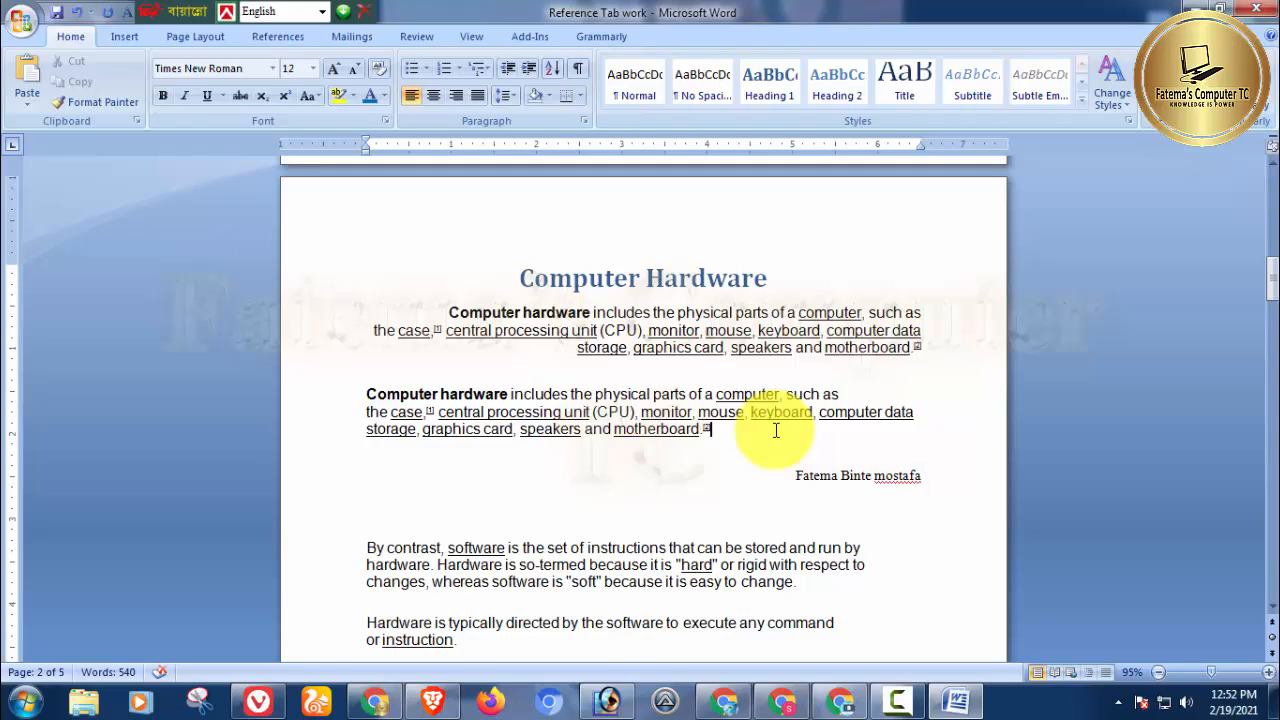
pyautogui.moveTo(737, 428); pyautogui.dragTo(358, 396)
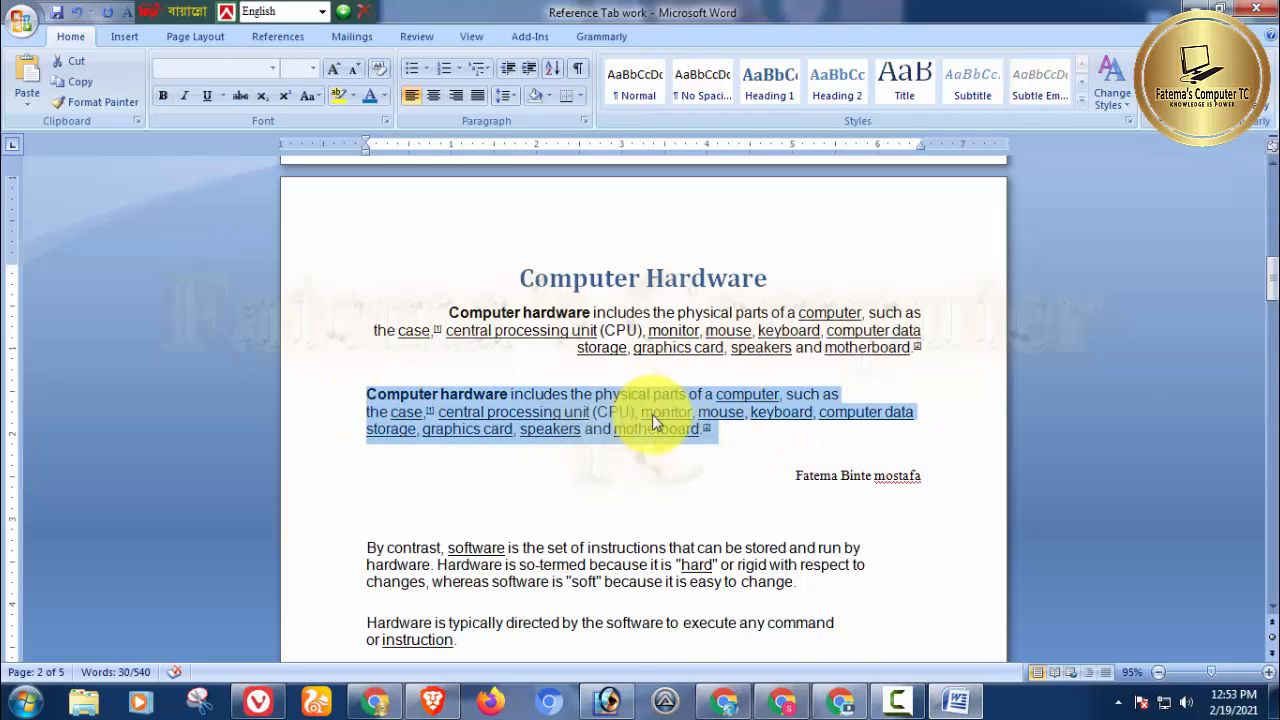
pyautogui.click(434, 95)
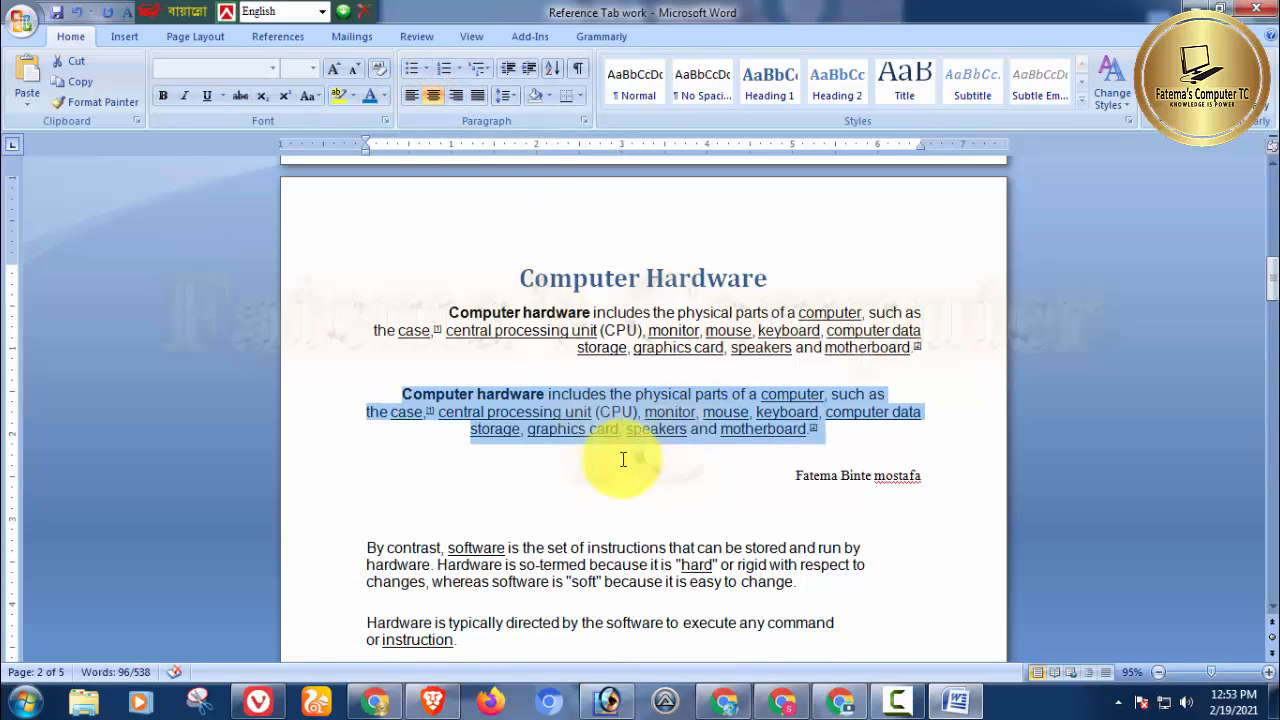
pyautogui.click(822, 431)
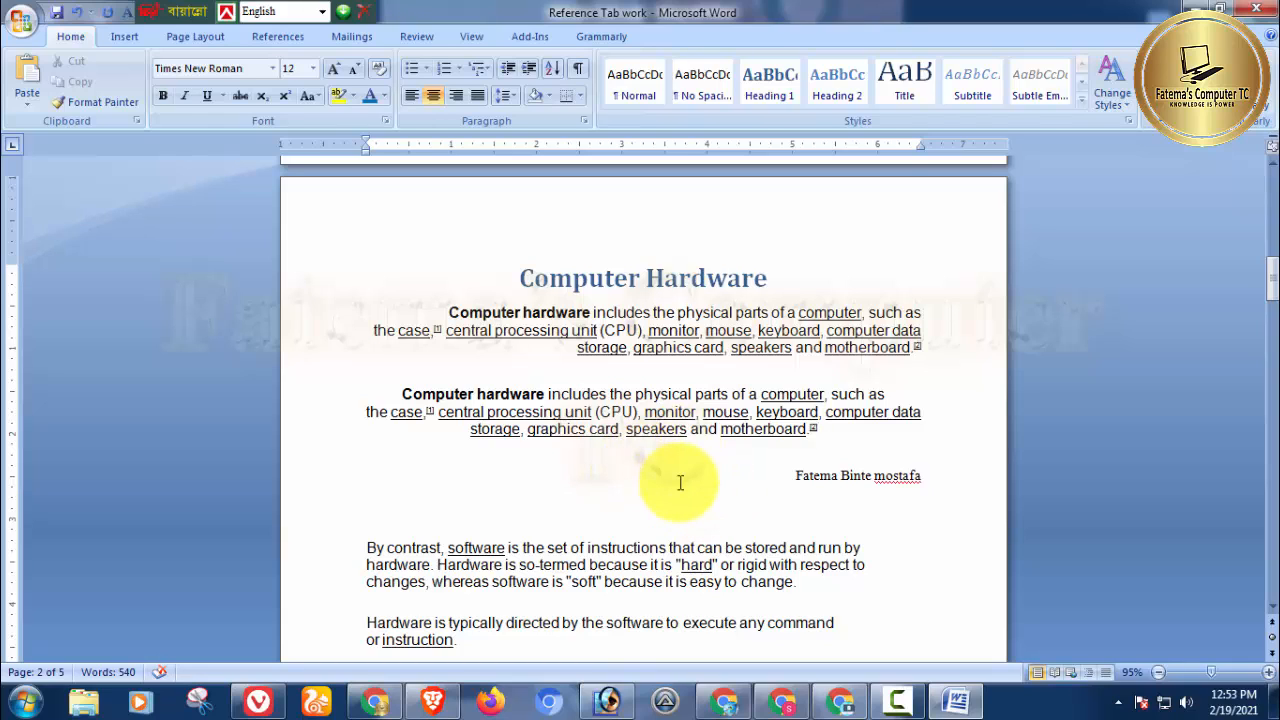
# Add a blank line below the centered second paragraph and enter the heading "Computer Hardware" on the line directly beneath that paragraph.
pyautogui.press('Return')
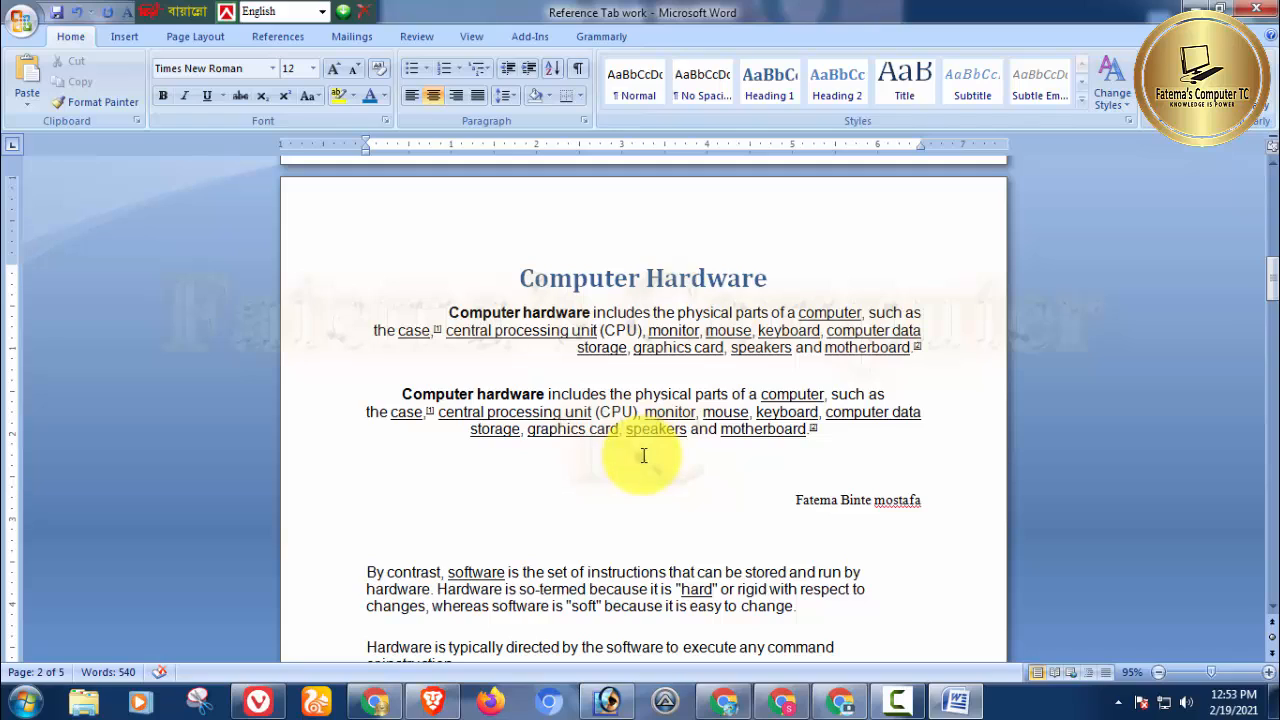
pyautogui.click(644, 455)
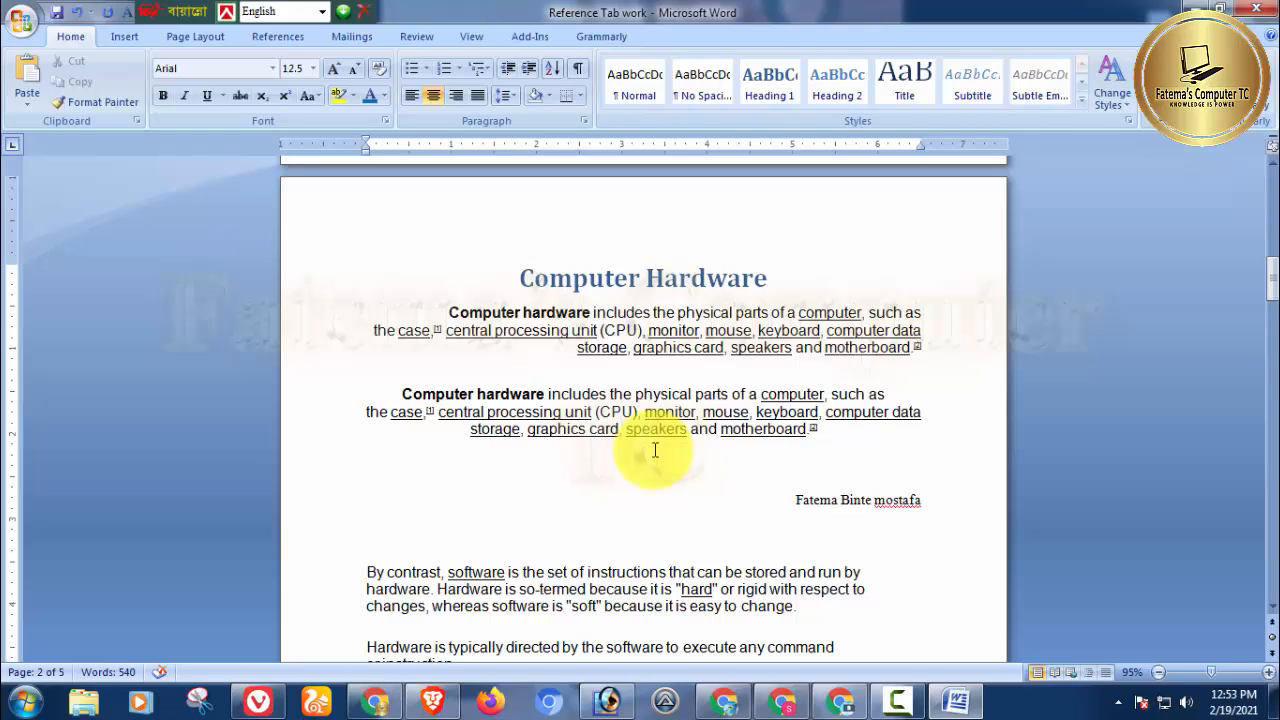
pyautogui.write('Computer Hard')
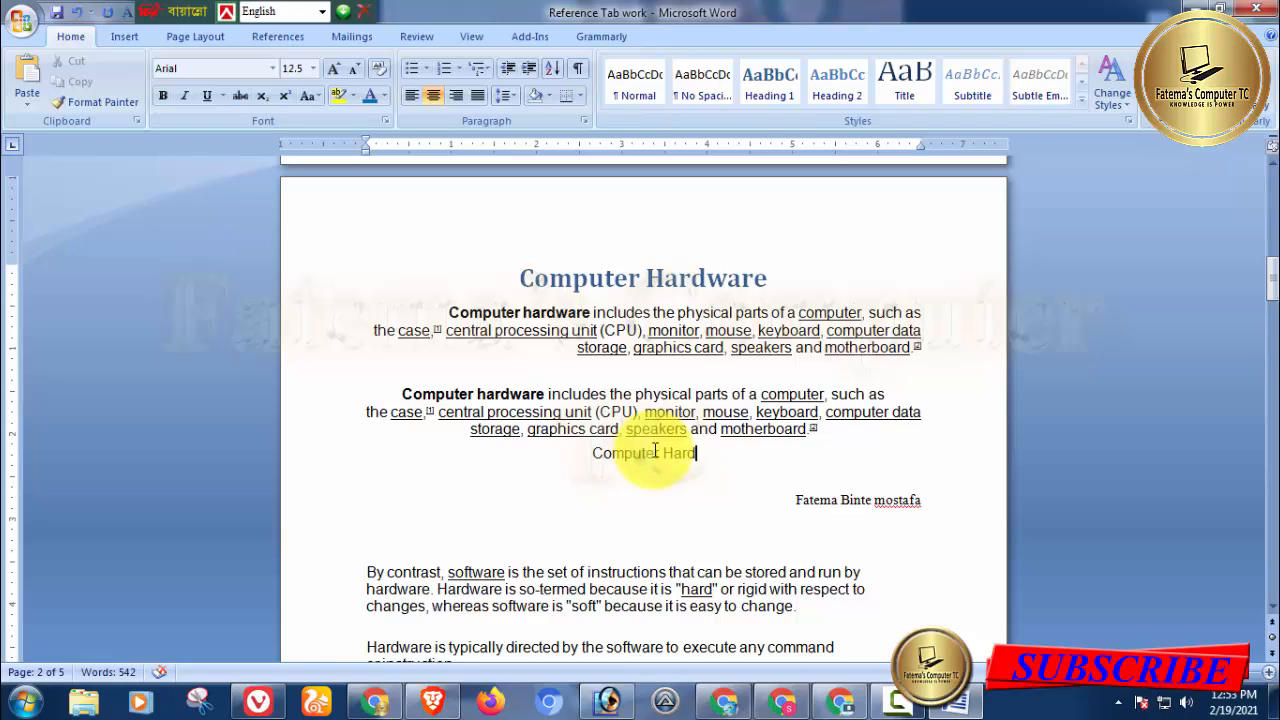
pyautogui.write('ware')
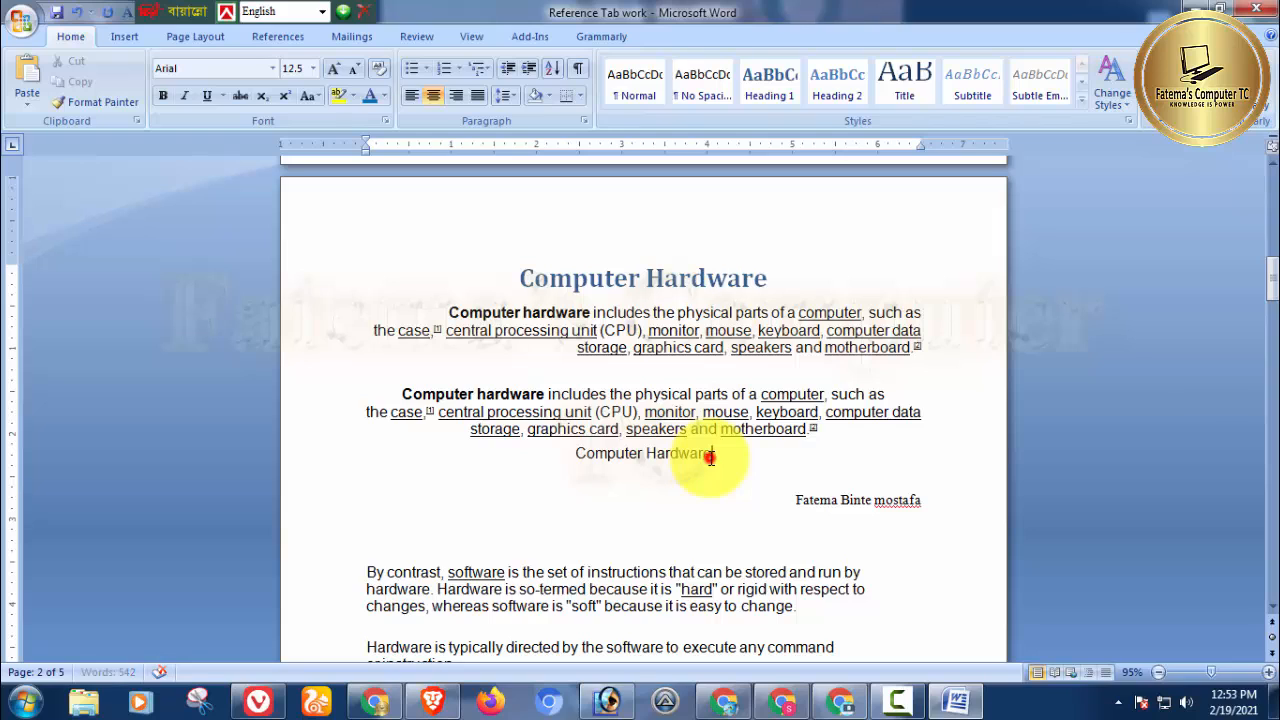
# Right-align the "Computer Hardware" line below the second paragraph.
pyautogui.moveTo(710, 456); pyautogui.dragTo(575, 455)
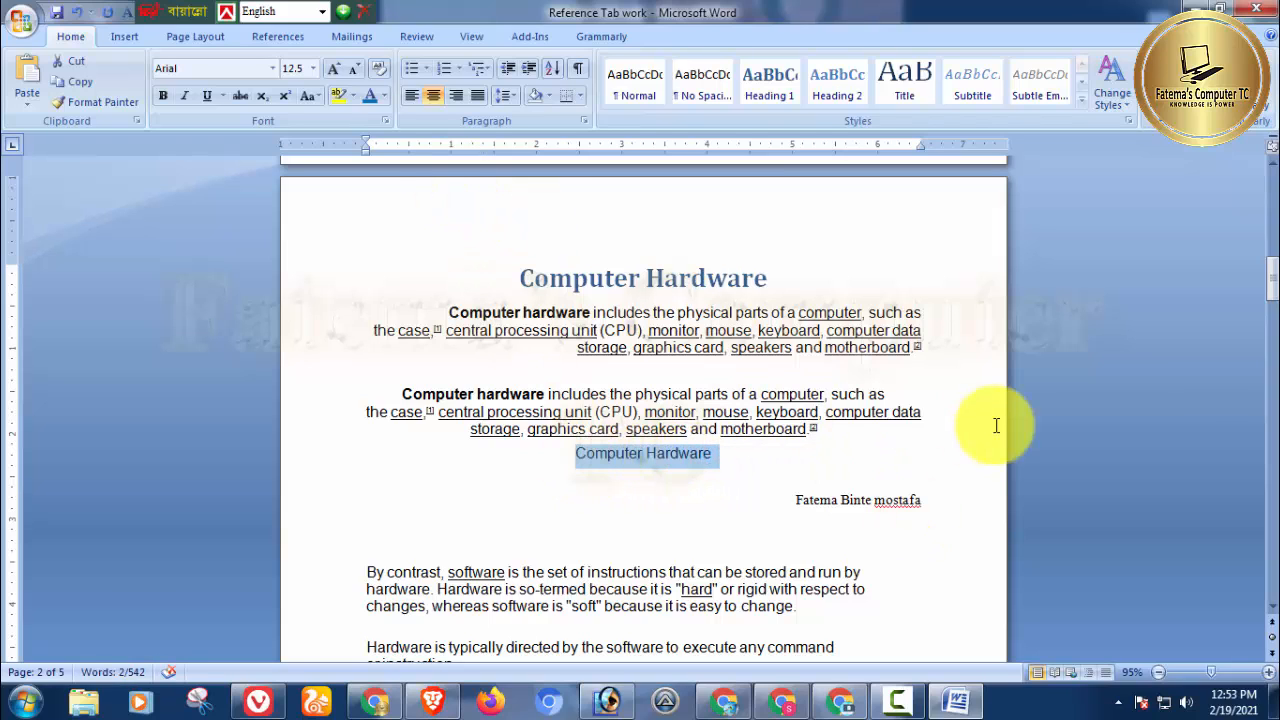
pyautogui.click(448, 94)
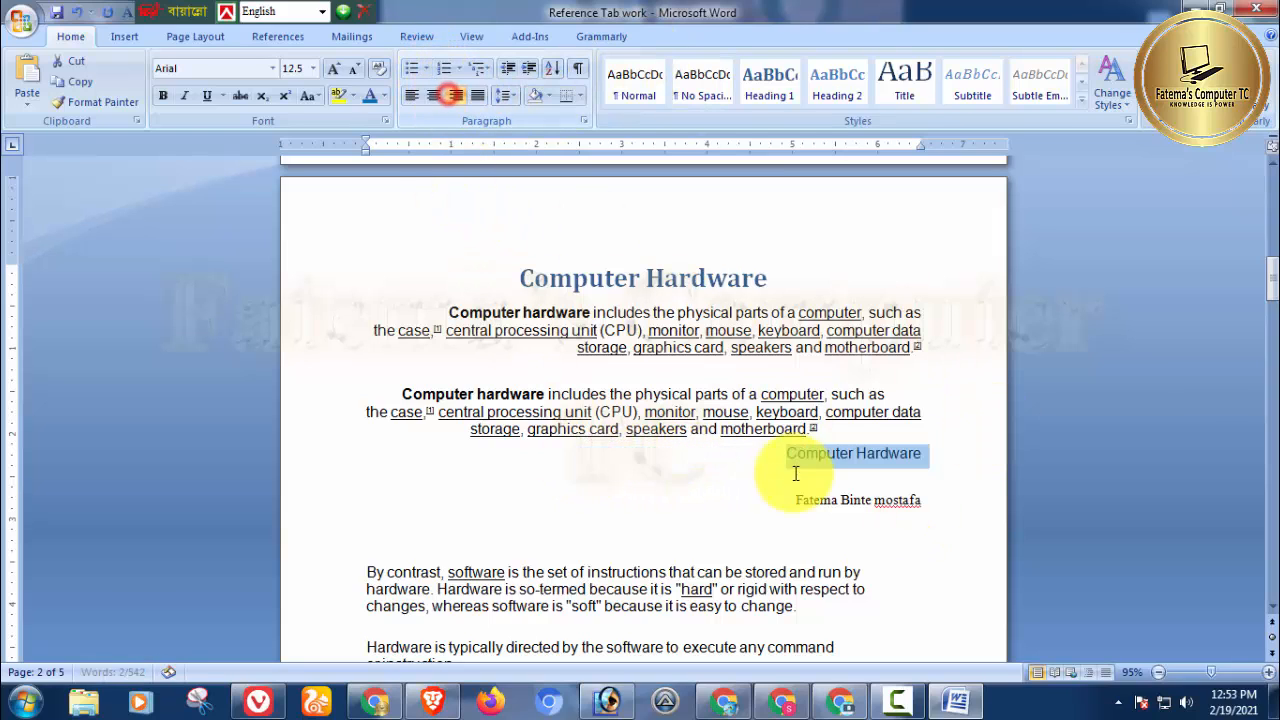
pyautogui.click(960, 460)
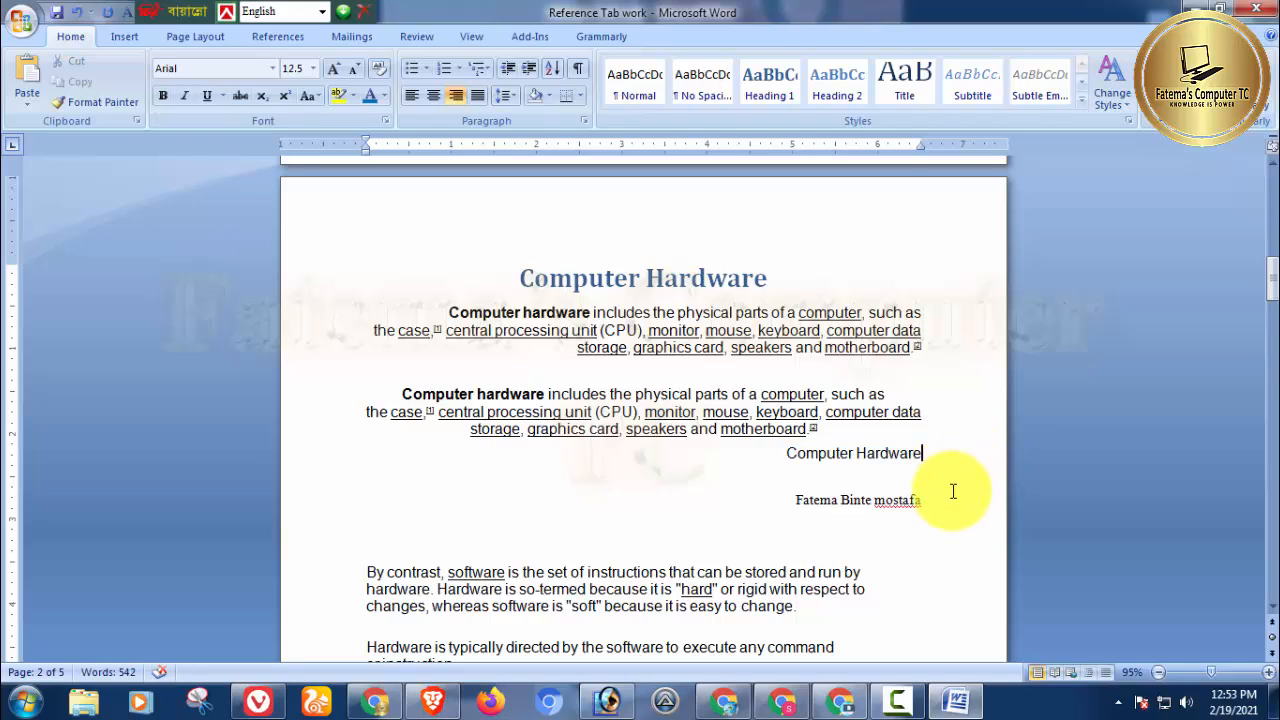
# Delete the right-aligned "Computer Hardware" and full-name lines together with the extra blank line left there.
pyautogui.moveTo(936, 506); pyautogui.dragTo(784, 458)
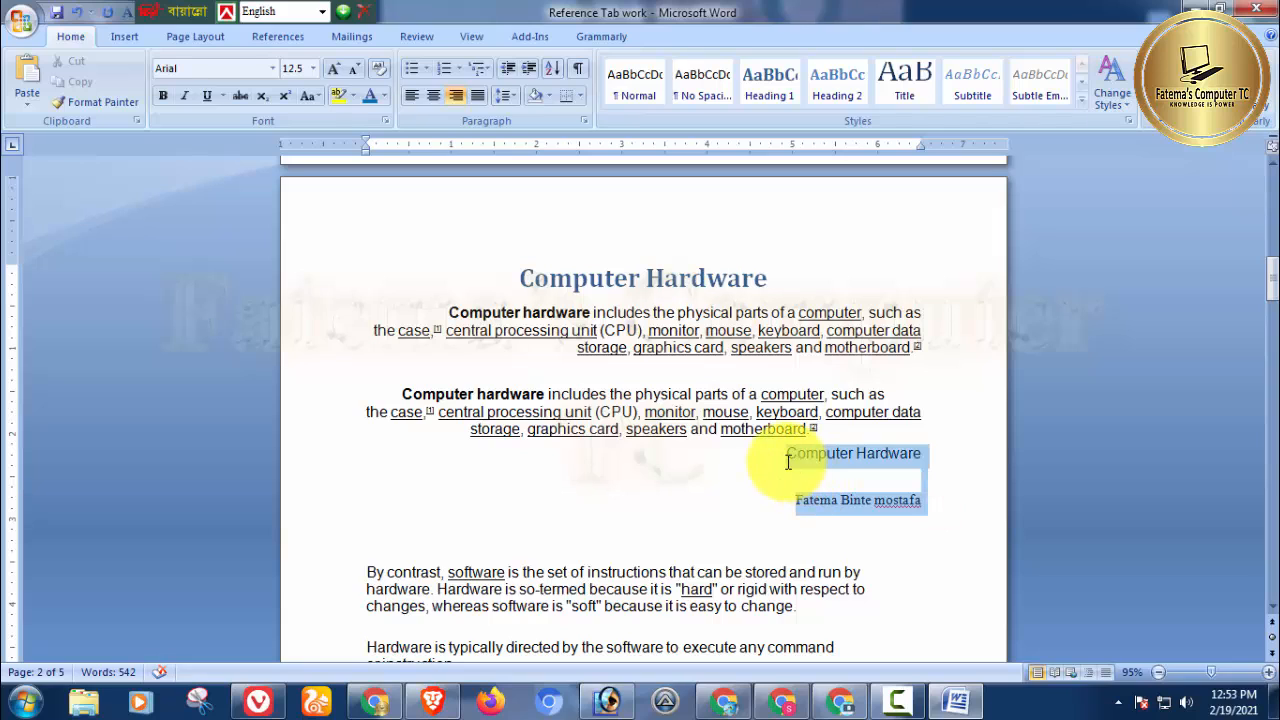
pyautogui.press('Delete')
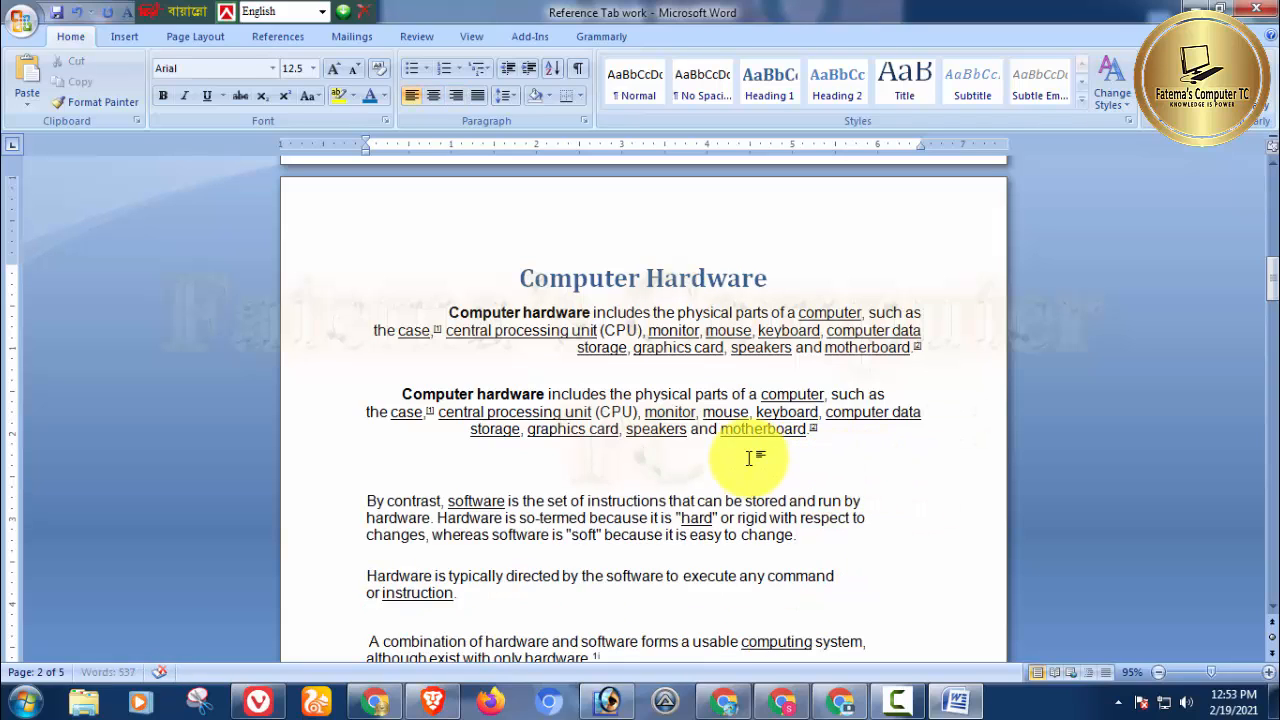
pyautogui.press('Delete')
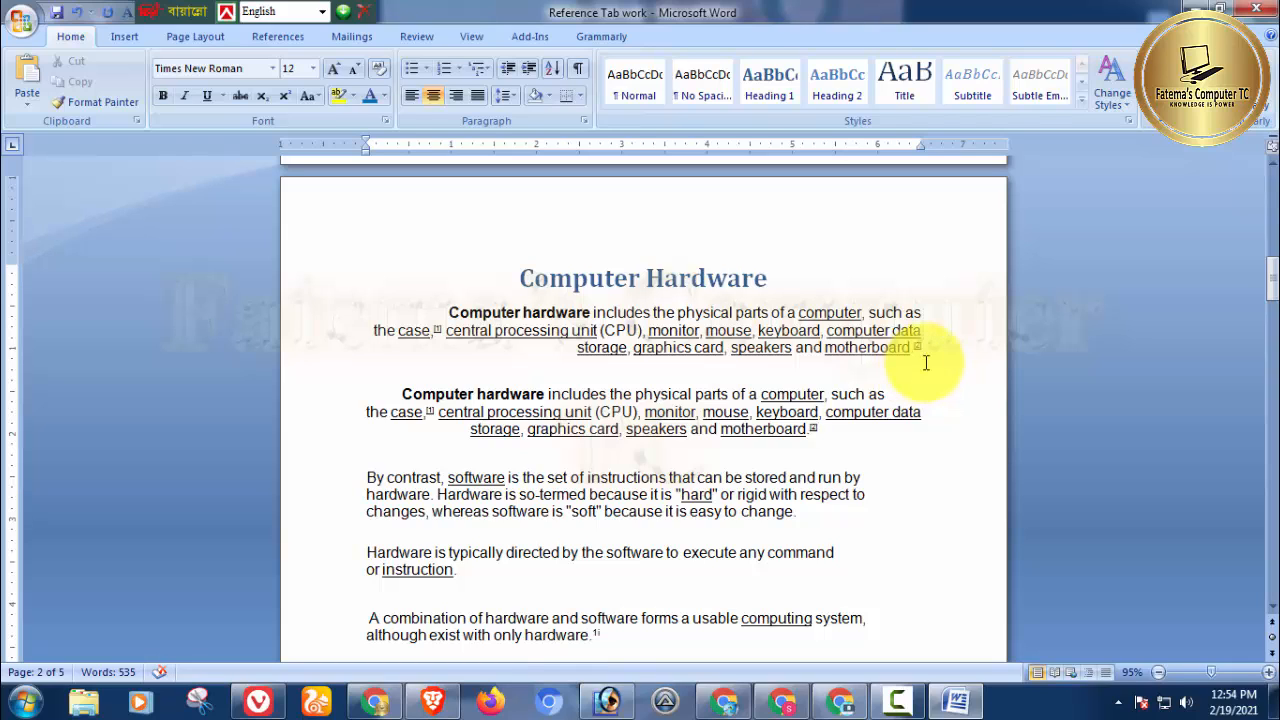
# Justify the first "Computer hardware includes" paragraph and left-align the second one.
pyautogui.moveTo(926, 363); pyautogui.dragTo(388, 316)
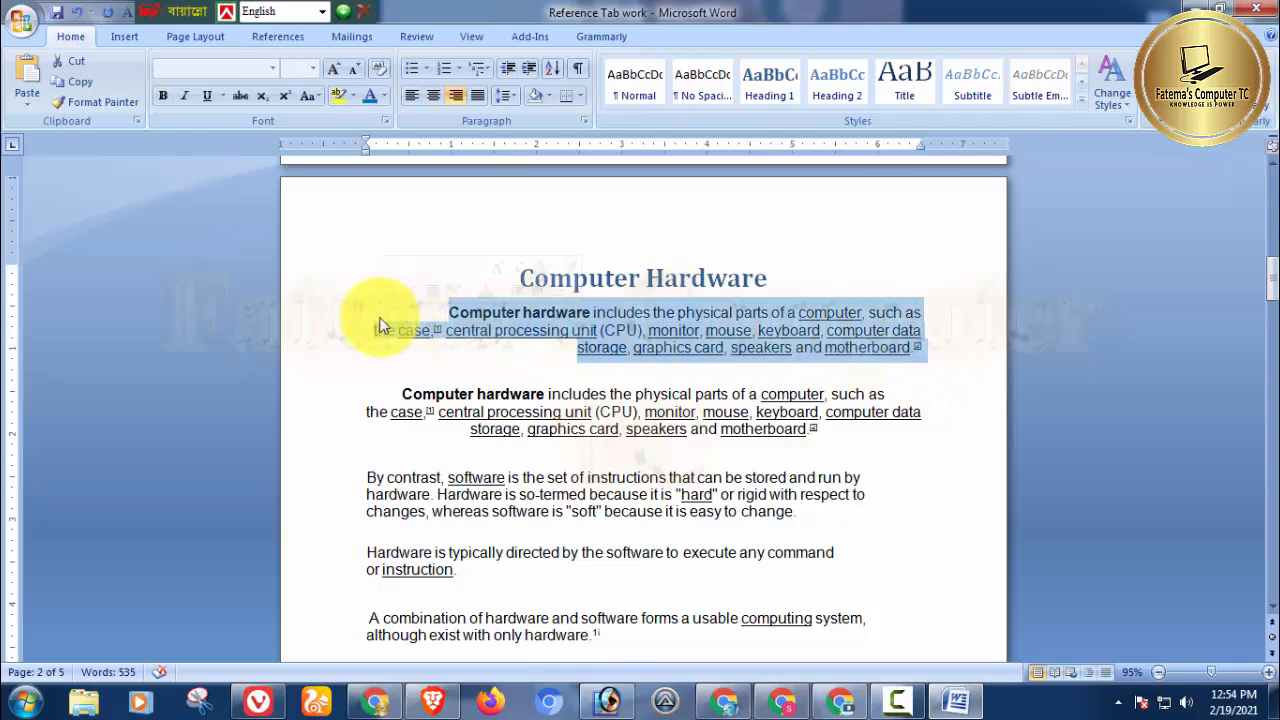
pyautogui.click(480, 97)
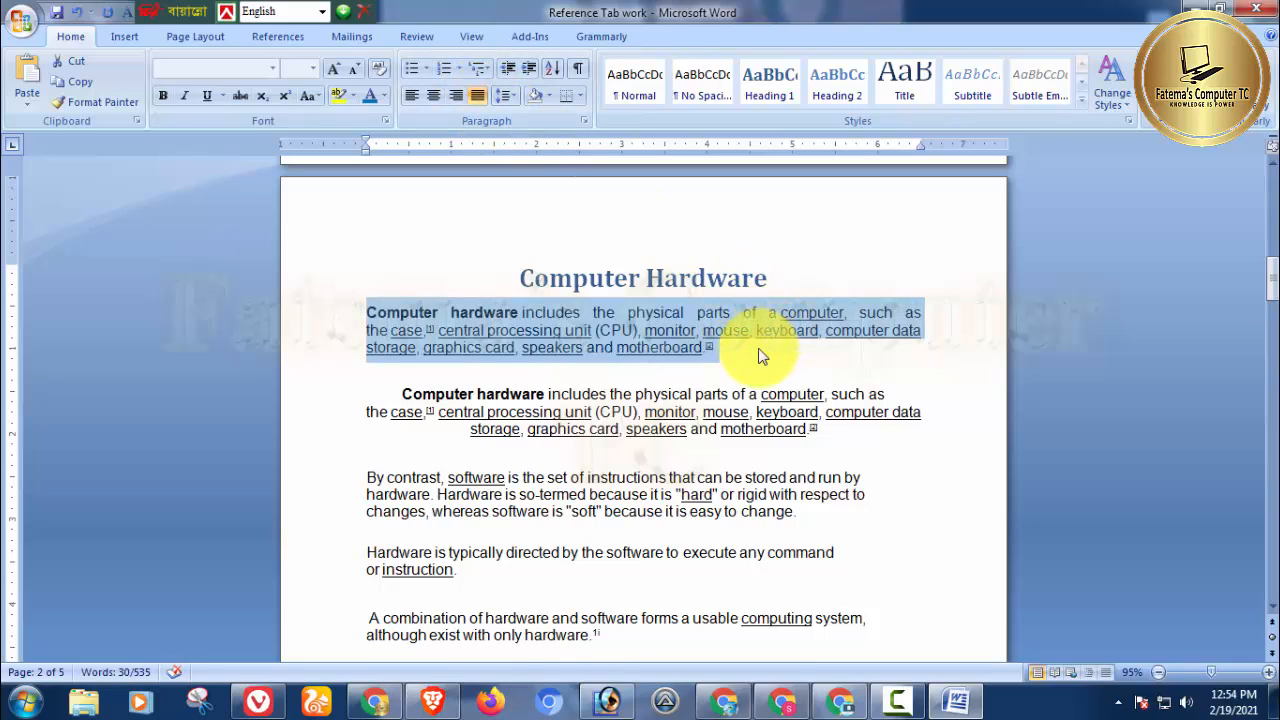
pyautogui.moveTo(818, 430); pyautogui.dragTo(400, 394)
pyautogui.click(411, 95)
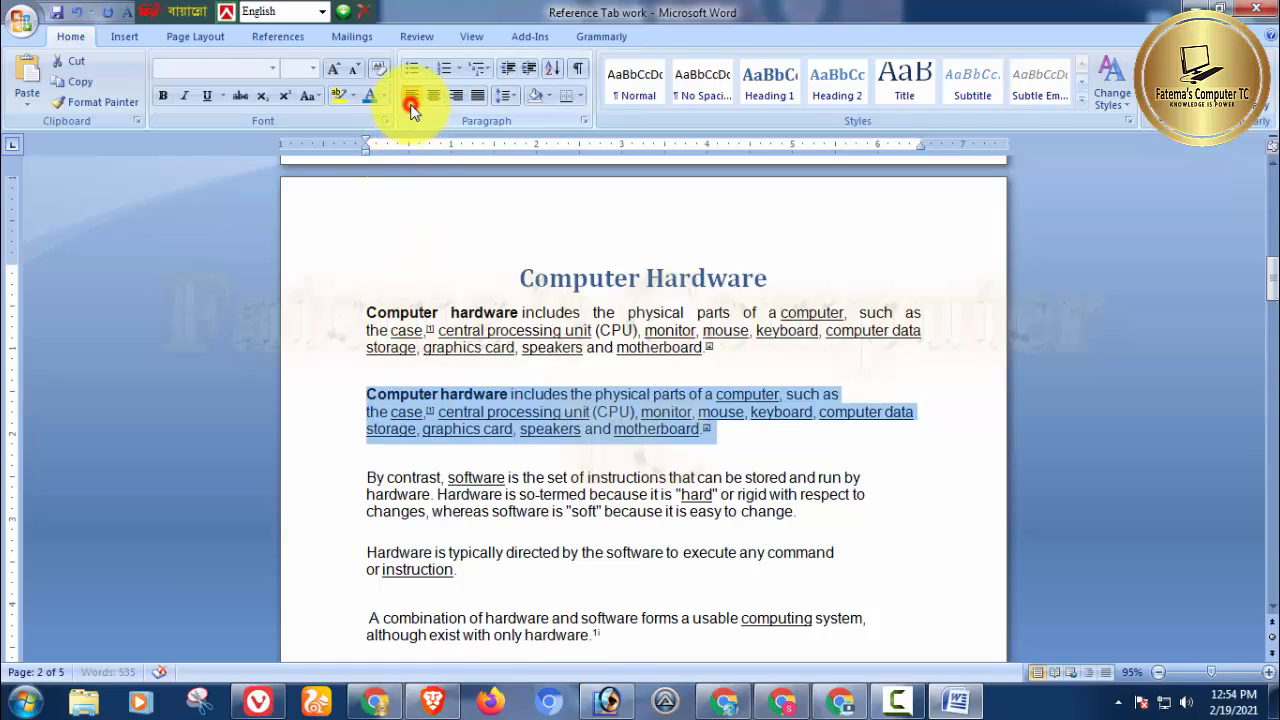
pyautogui.click(779, 428)
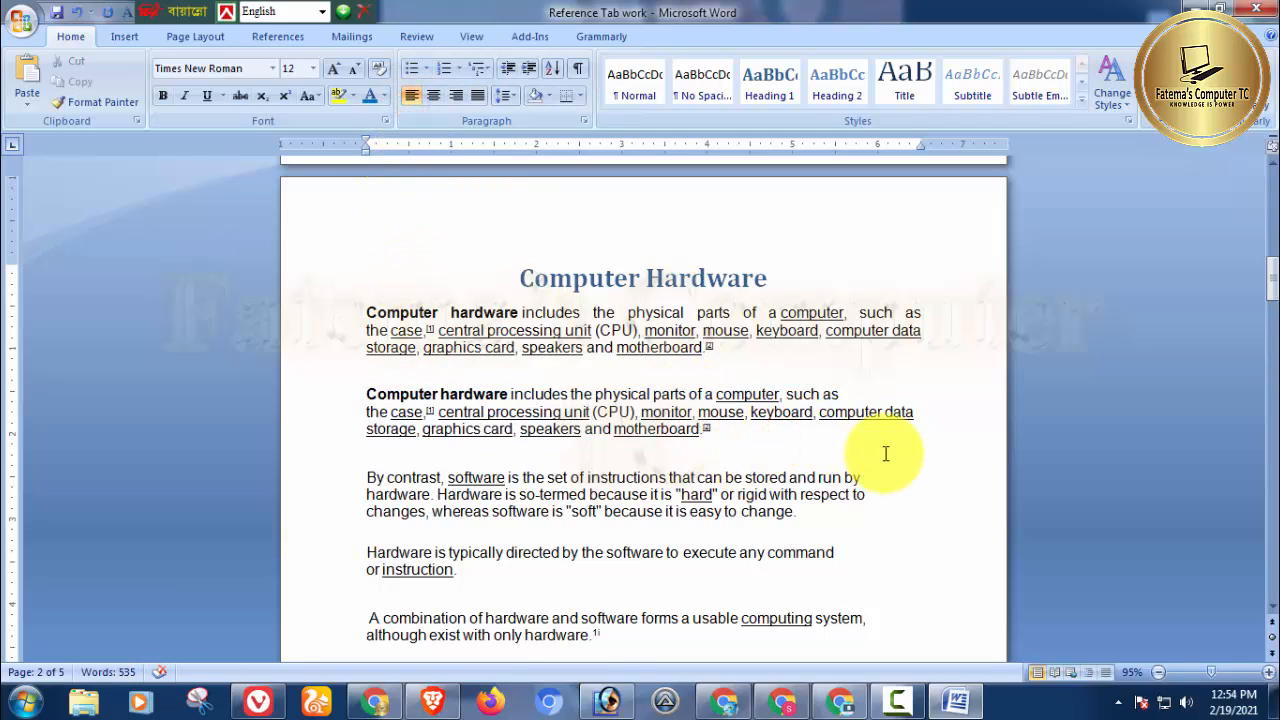
# Highlight the justified first paragraph and the left-aligned second paragraph to compare their line edges.
pyautogui.click(381, 316)
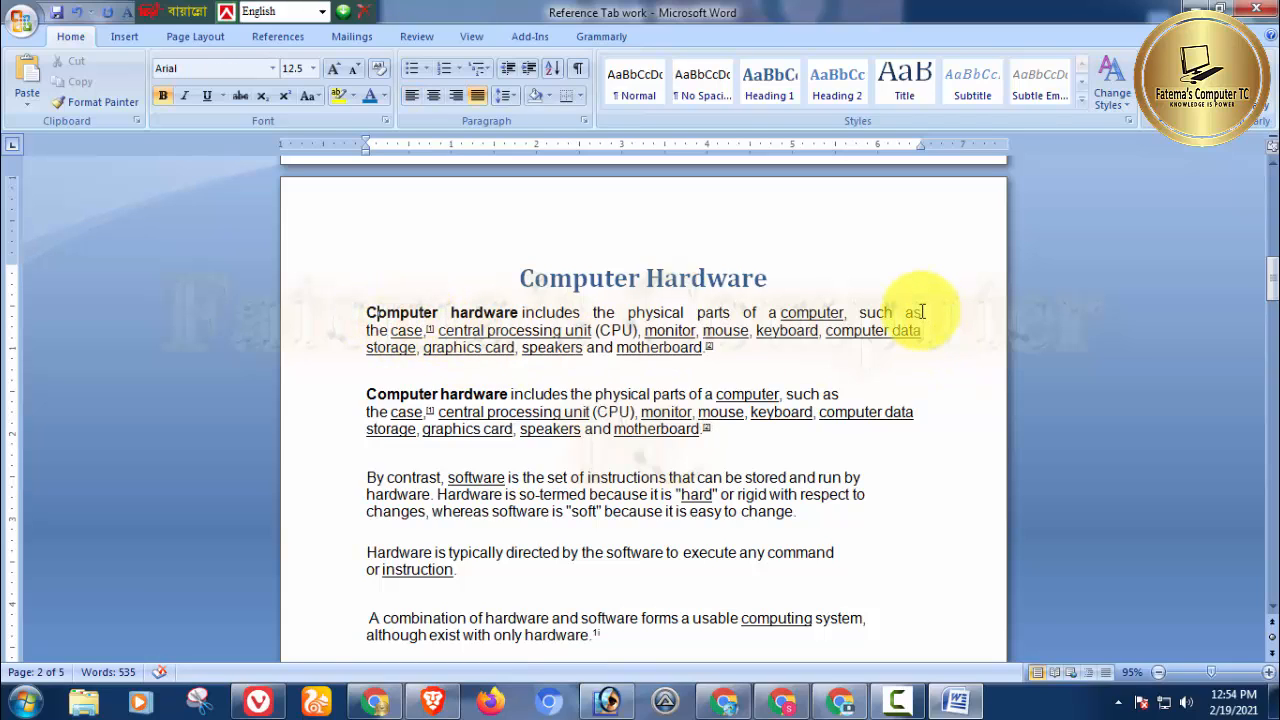
pyautogui.moveTo(843, 354); pyautogui.dragTo(370, 315)
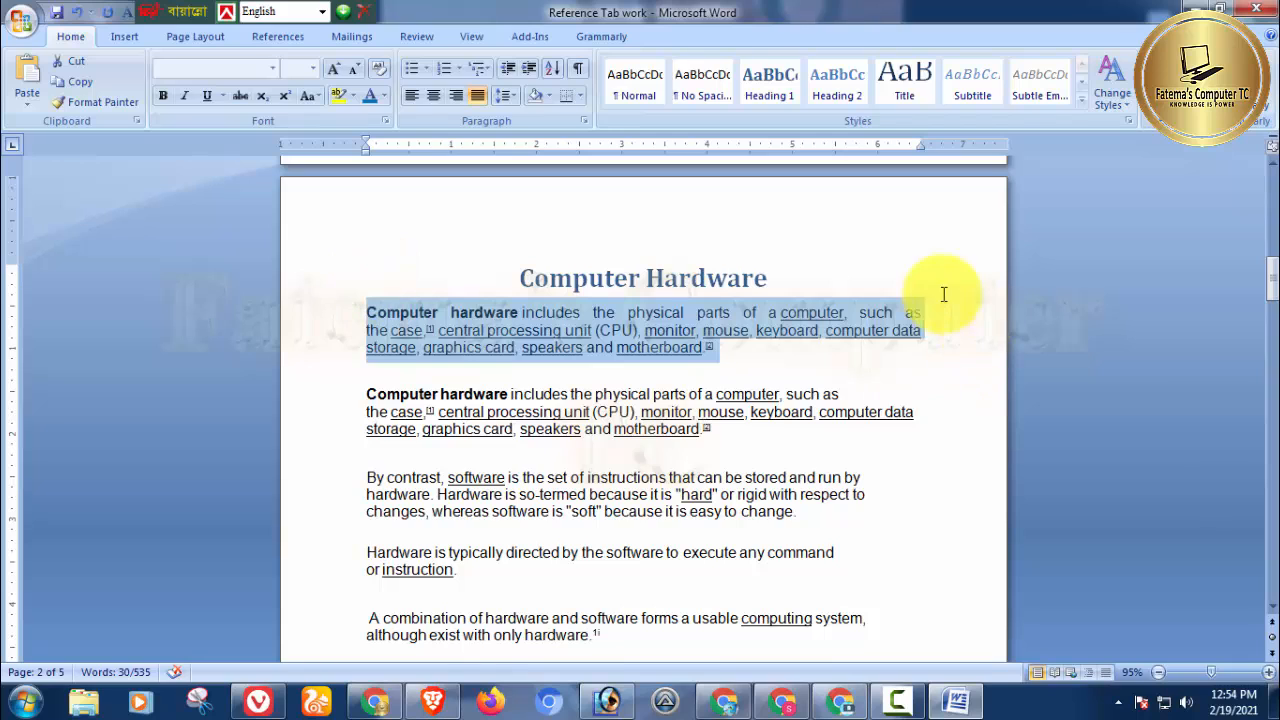
pyautogui.moveTo(777, 434); pyautogui.dragTo(366, 394)
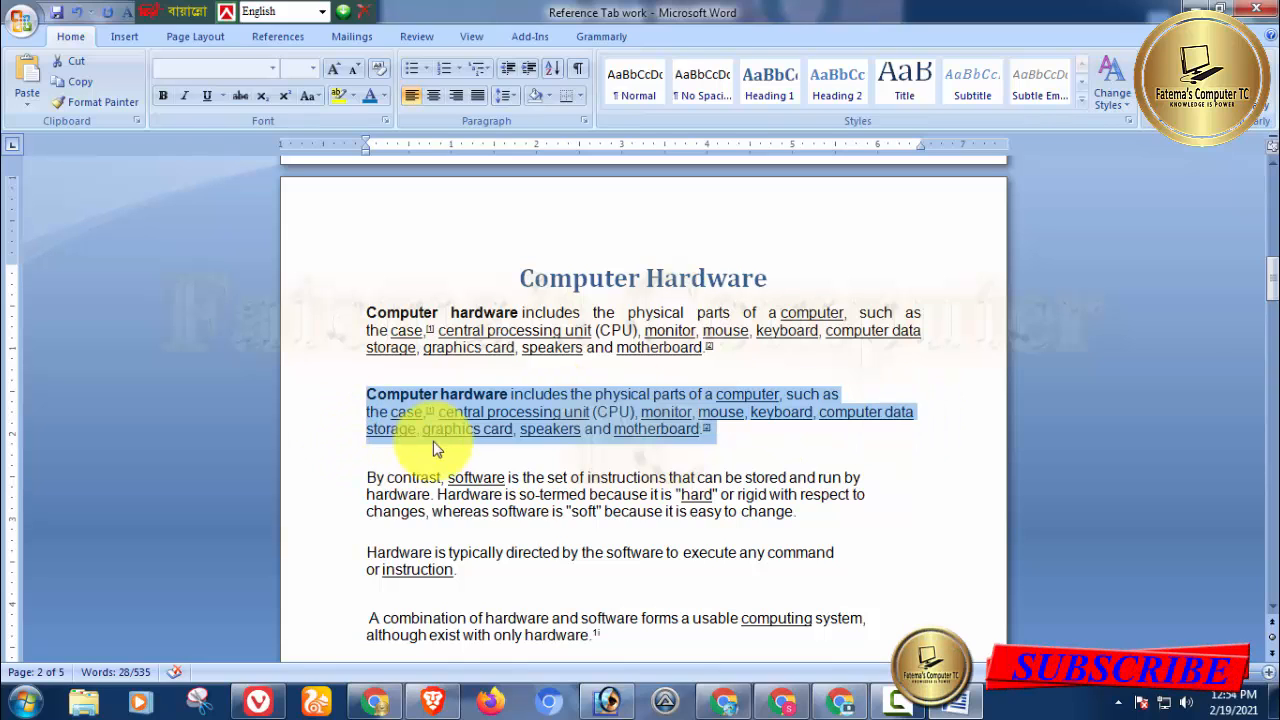
pyautogui.click(739, 453)
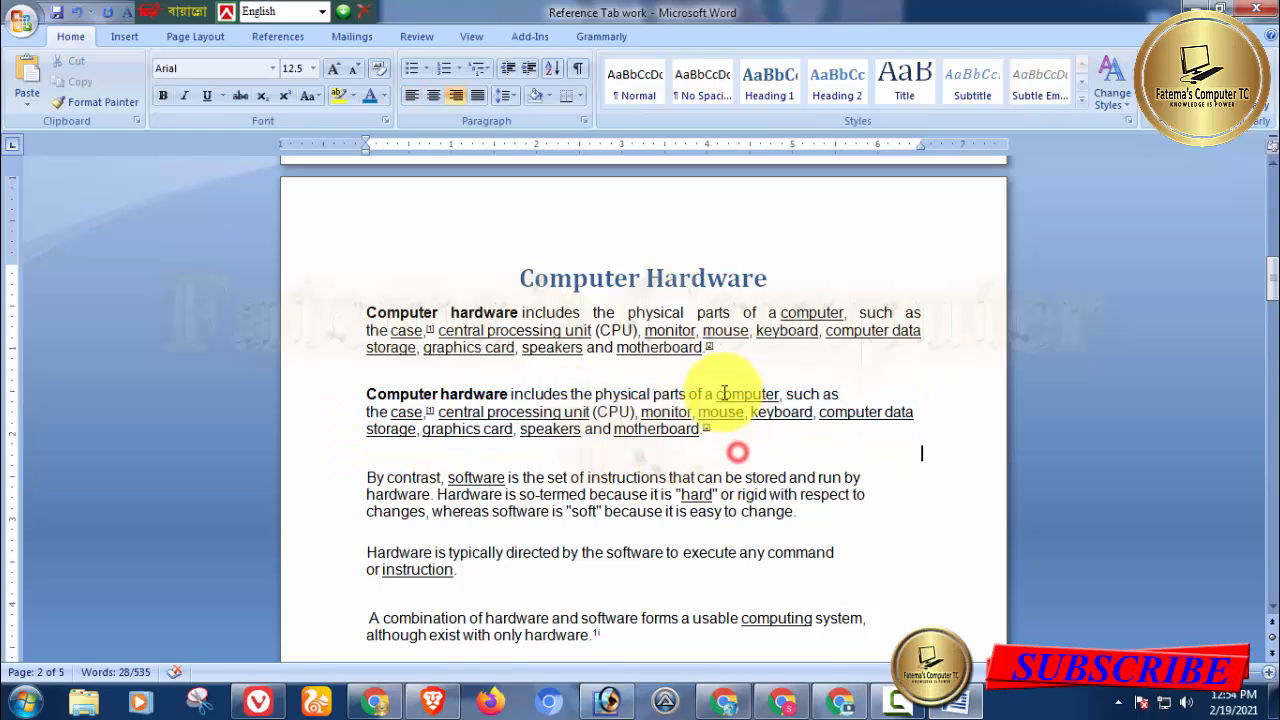
pyautogui.click(724, 330)
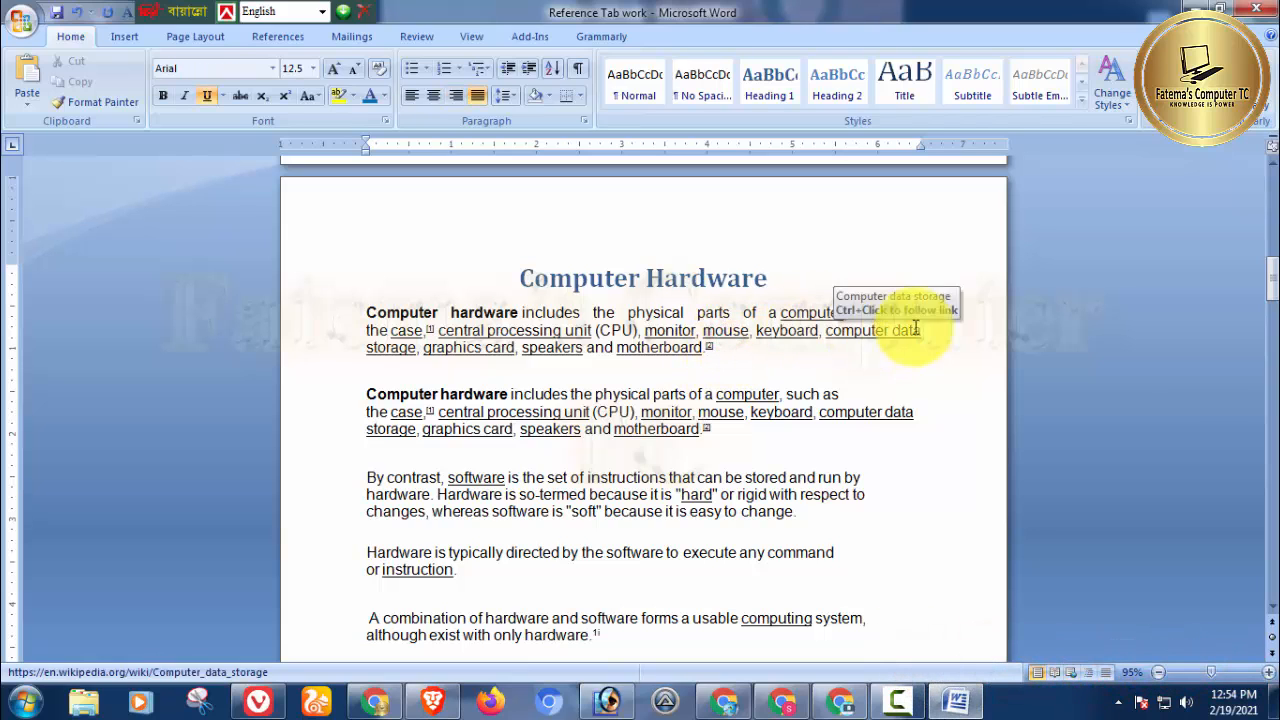
pyautogui.moveTo(931, 322); pyautogui.dragTo(909, 337)
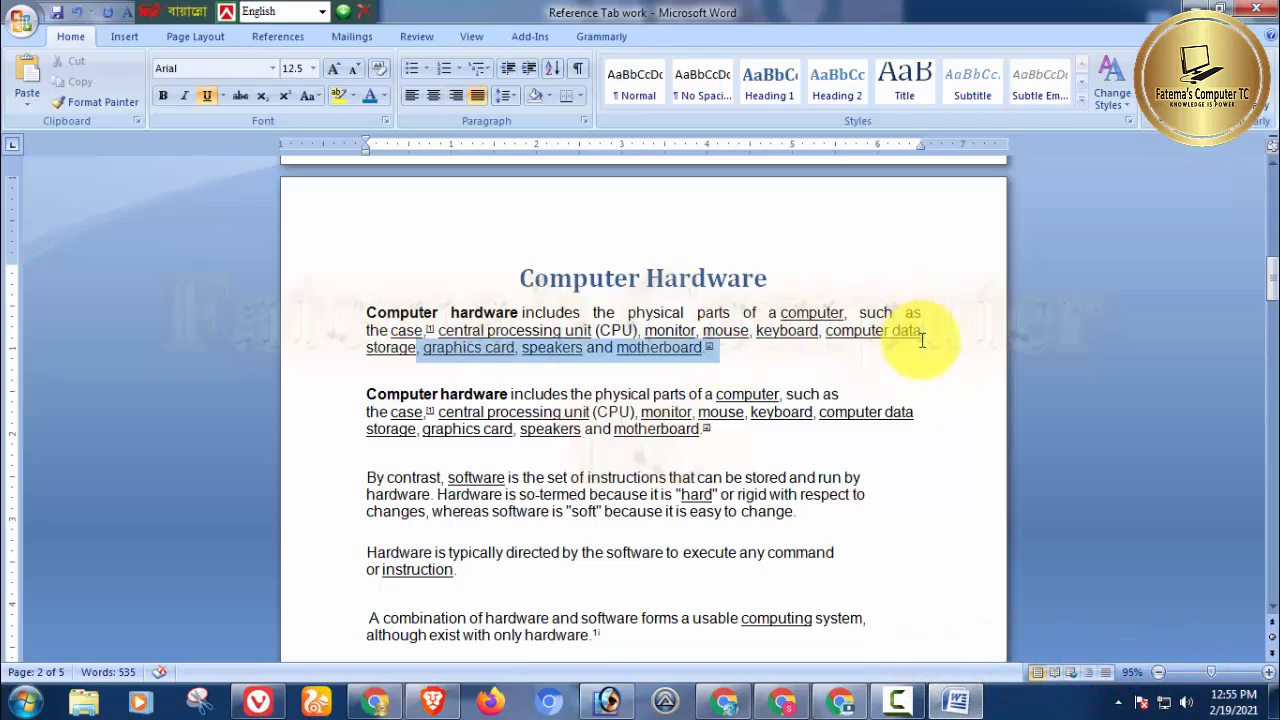
pyautogui.click(852, 380)
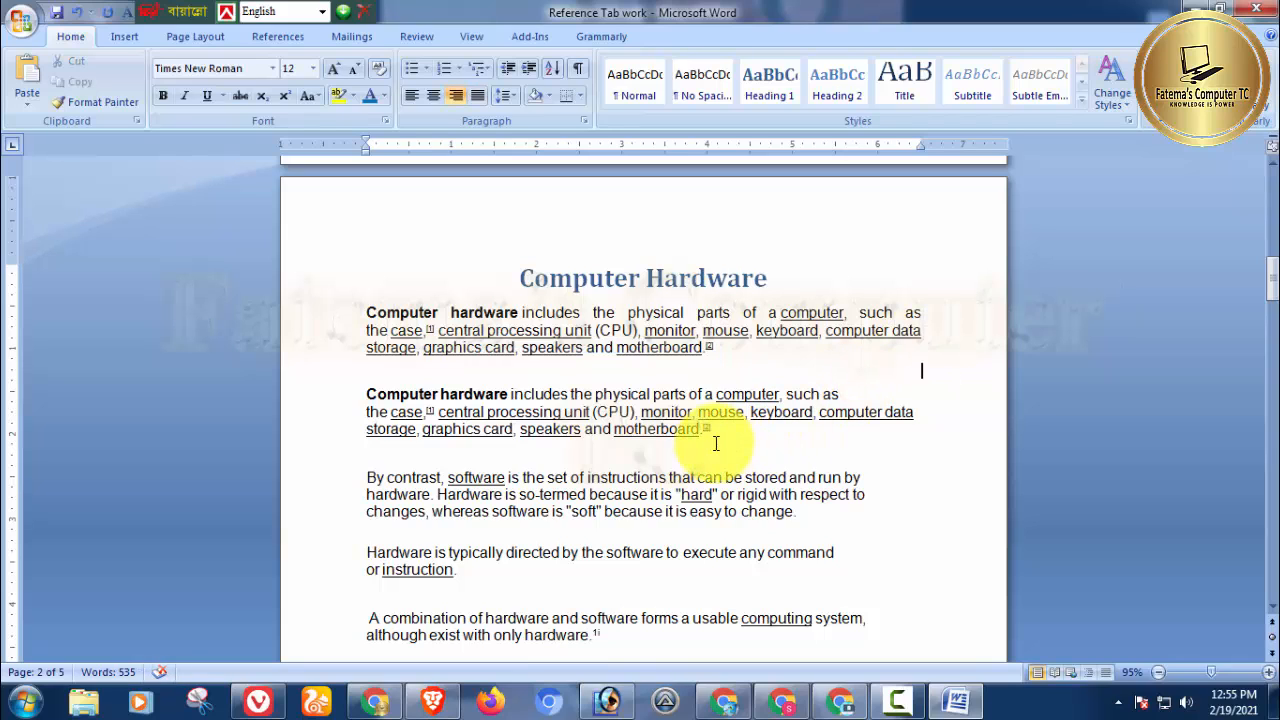
# Justify the second "Computer hardware includes" paragraph, including the blank line above it.
pyautogui.moveTo(729, 432); pyautogui.dragTo(367, 394)
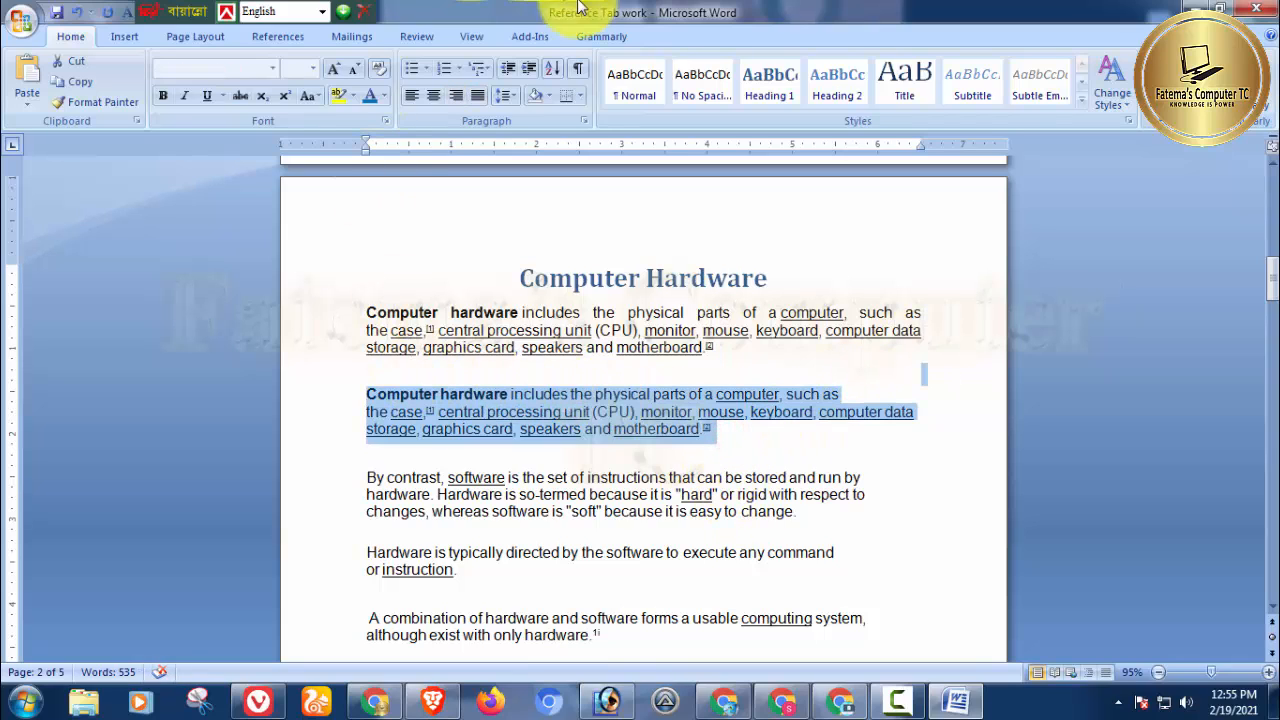
pyautogui.click(481, 97)
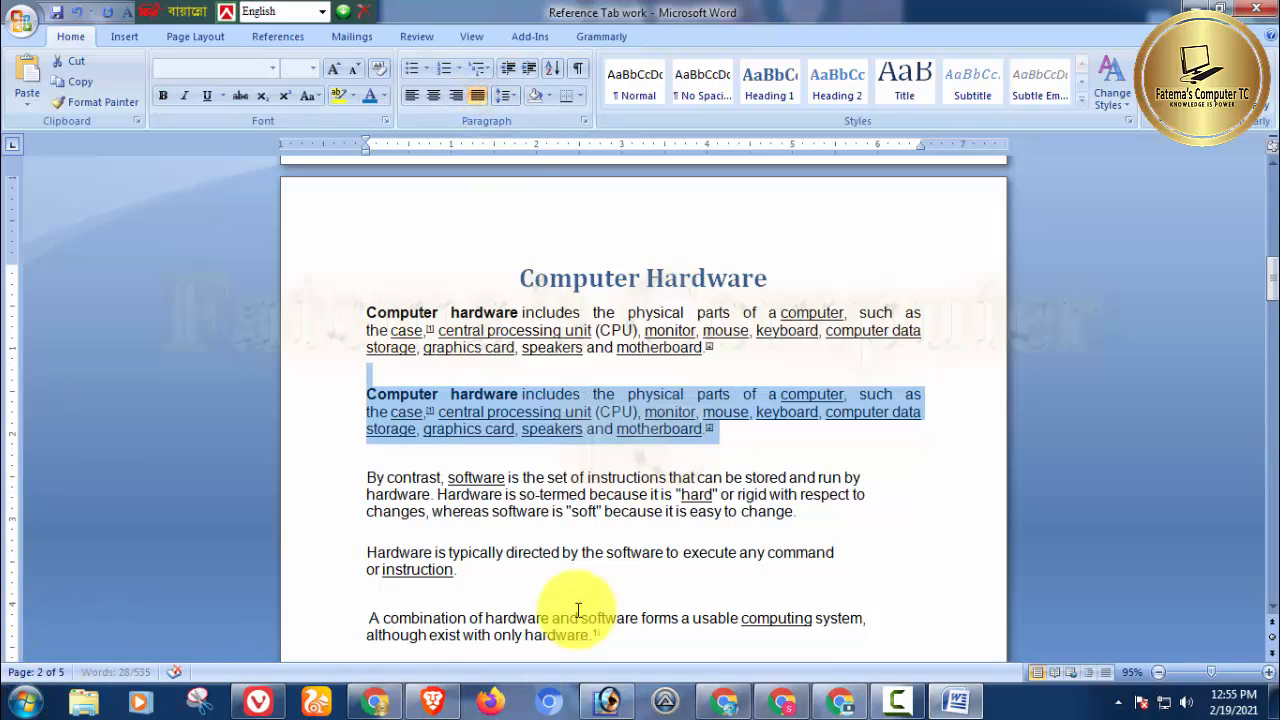
pyautogui.click(757, 443)
# Justify the three remaining paragraphs from "By contrast" through "although exist with only hardware".
pyautogui.scroll(-2, 634, 523)
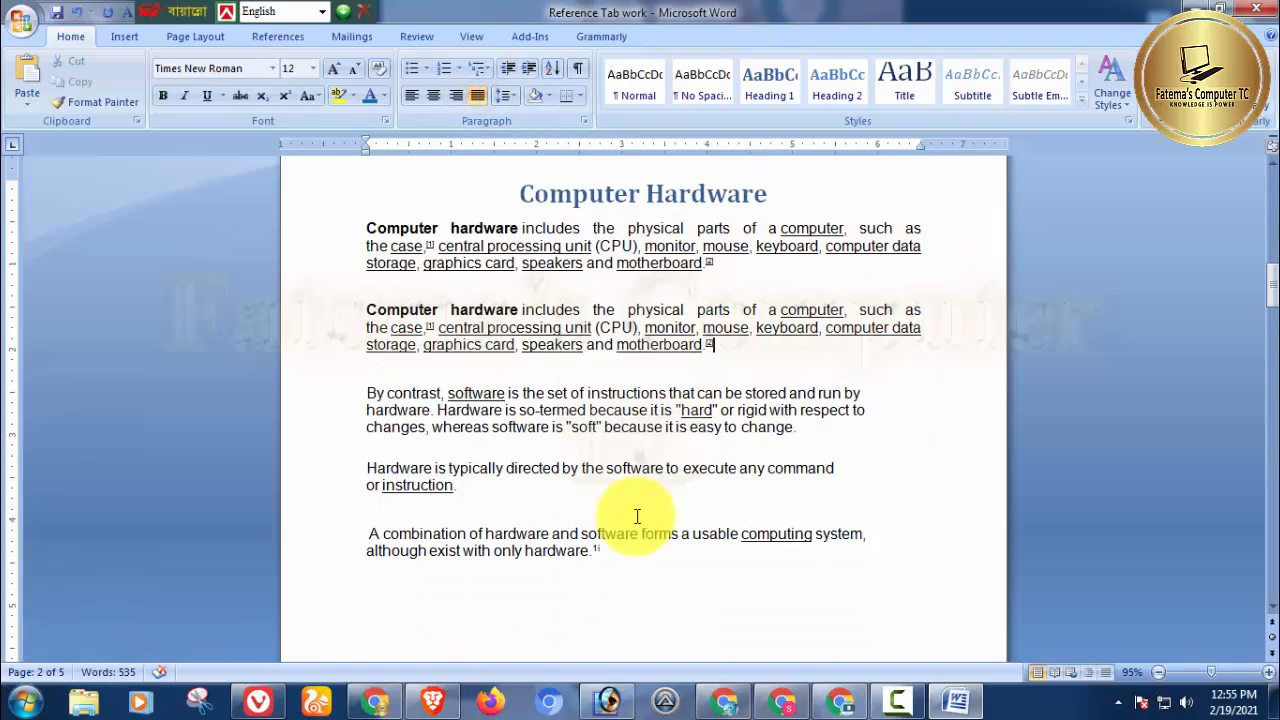
pyautogui.moveTo(608, 553); pyautogui.dragTo(367, 393)
pyautogui.click(477, 95)
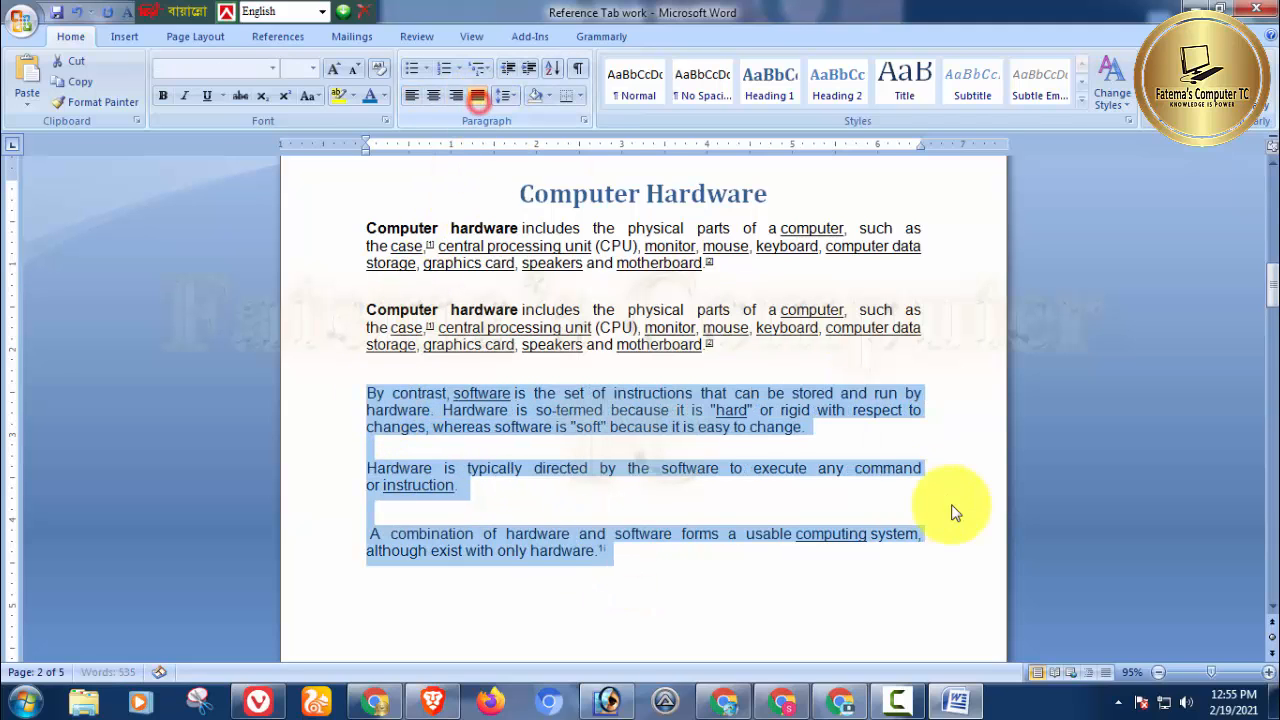
pyautogui.click(783, 410)
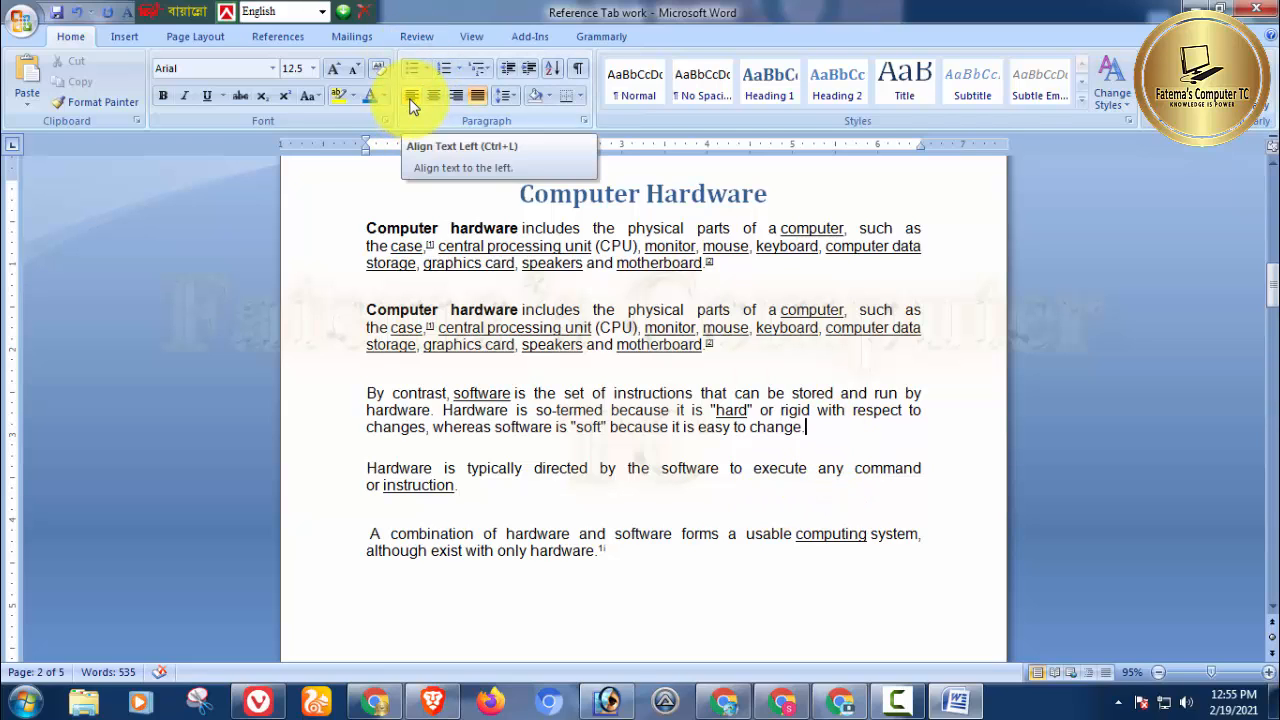
# Examine the right edge of the justified paragraphs against the margin and view the second paragraph's Paragraph settings without changing them.
pyautogui.click(860, 432)
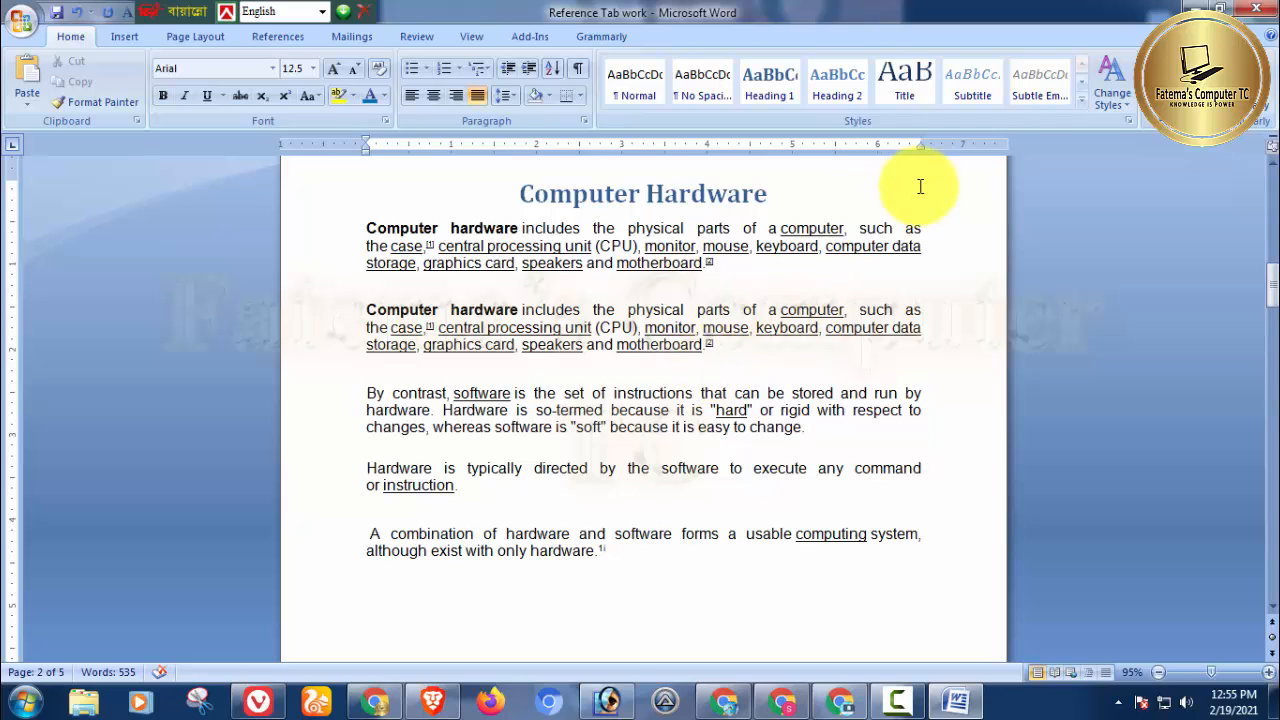
pyautogui.moveTo(931, 215); pyautogui.dragTo(929, 491)
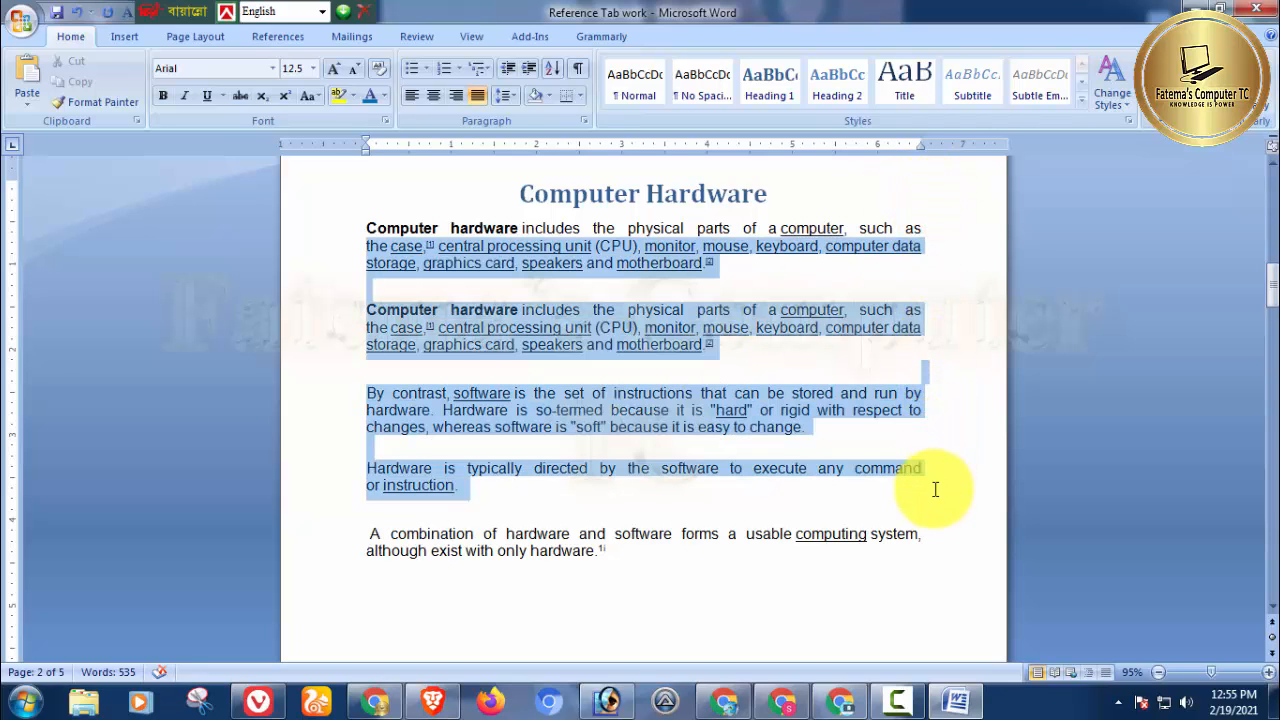
pyautogui.click(944, 310)
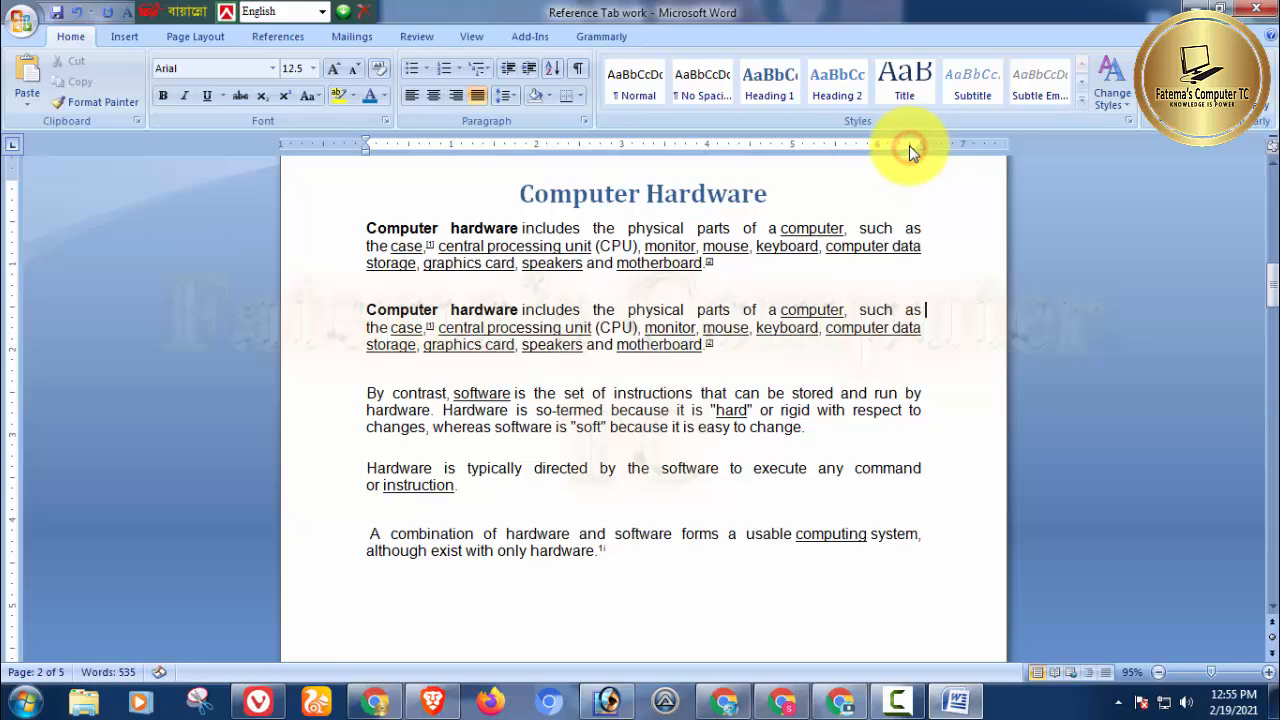
pyautogui.moveTo(915, 144); pyautogui.dragTo(921, 143)
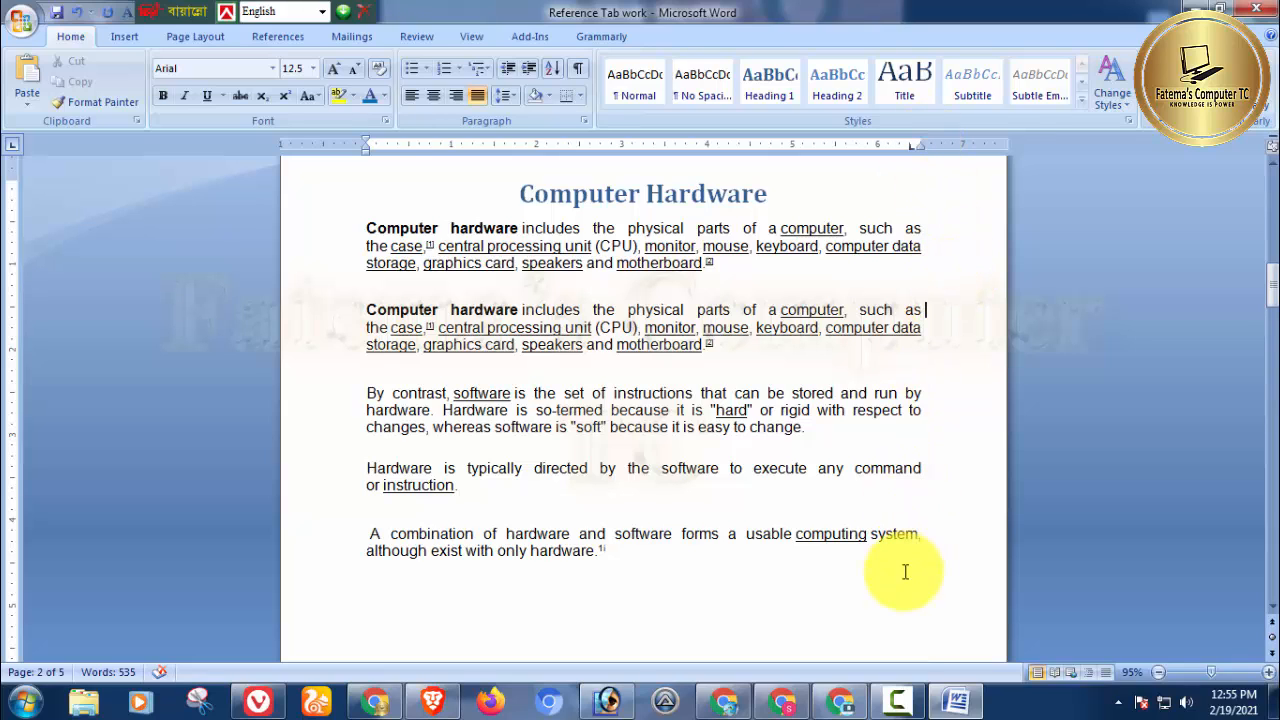
pyautogui.doubleClick(365, 144)
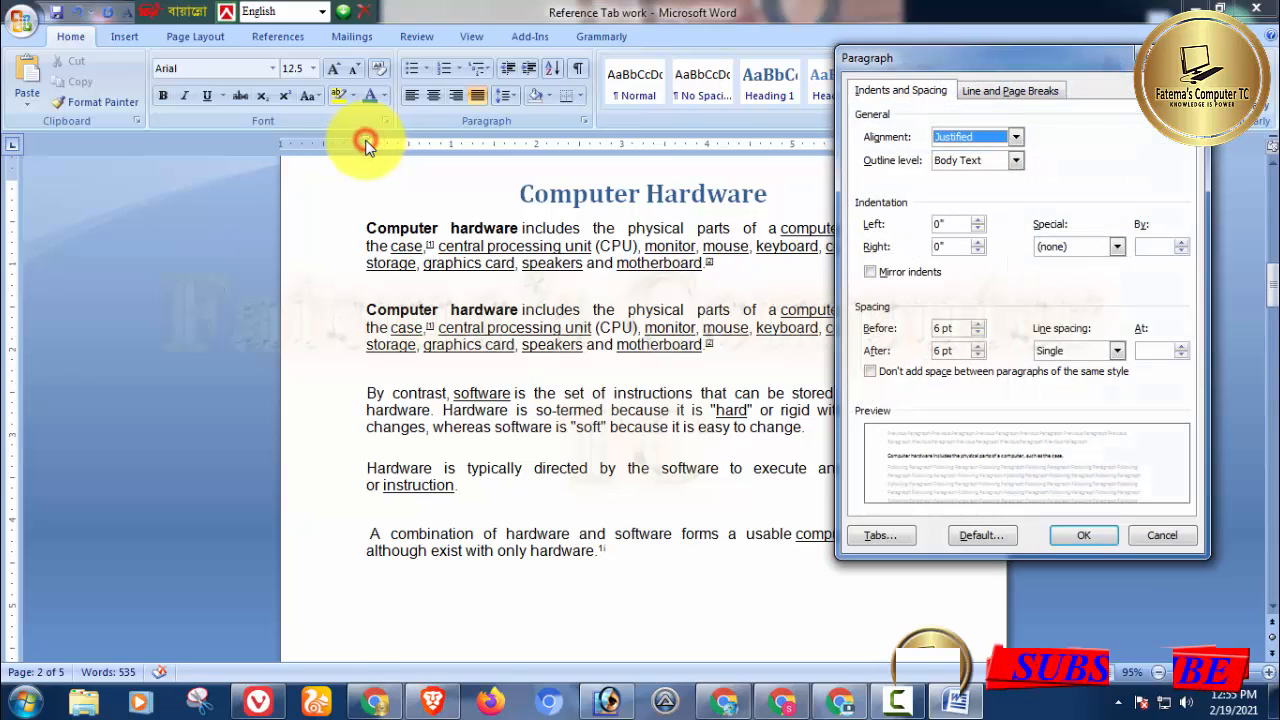
pyautogui.click(1160, 535)
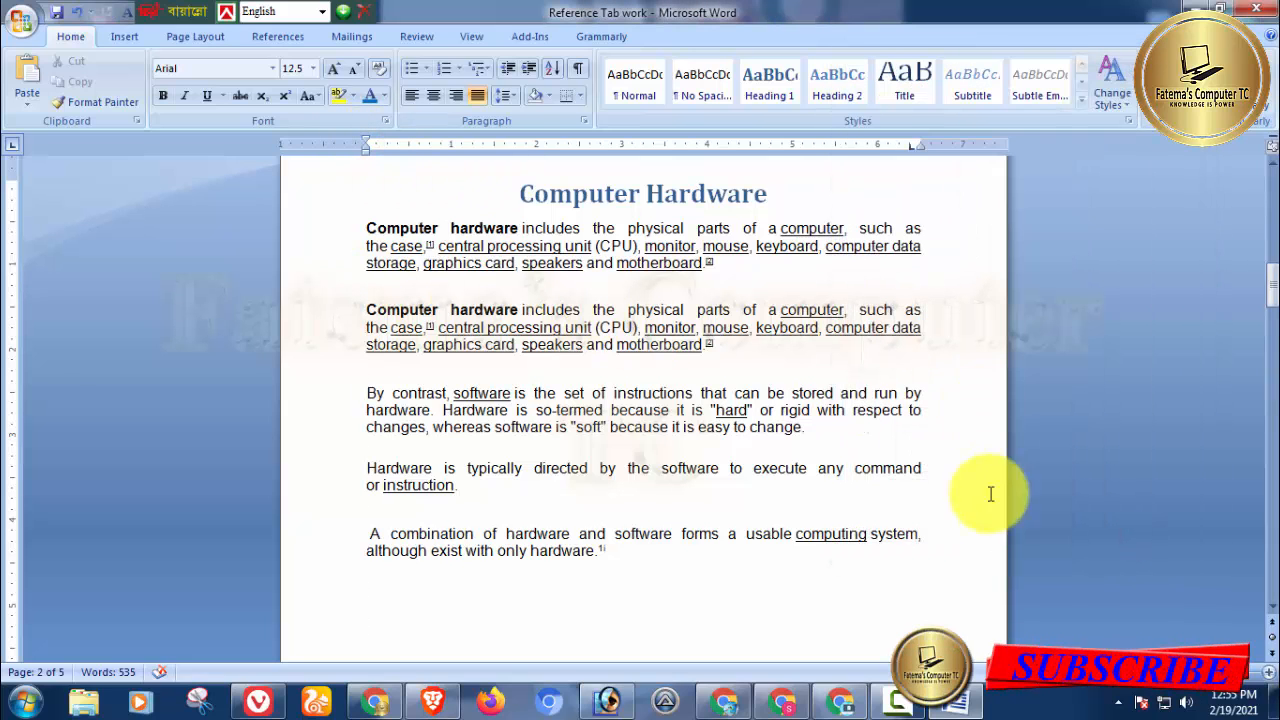
pyautogui.click(850, 347)
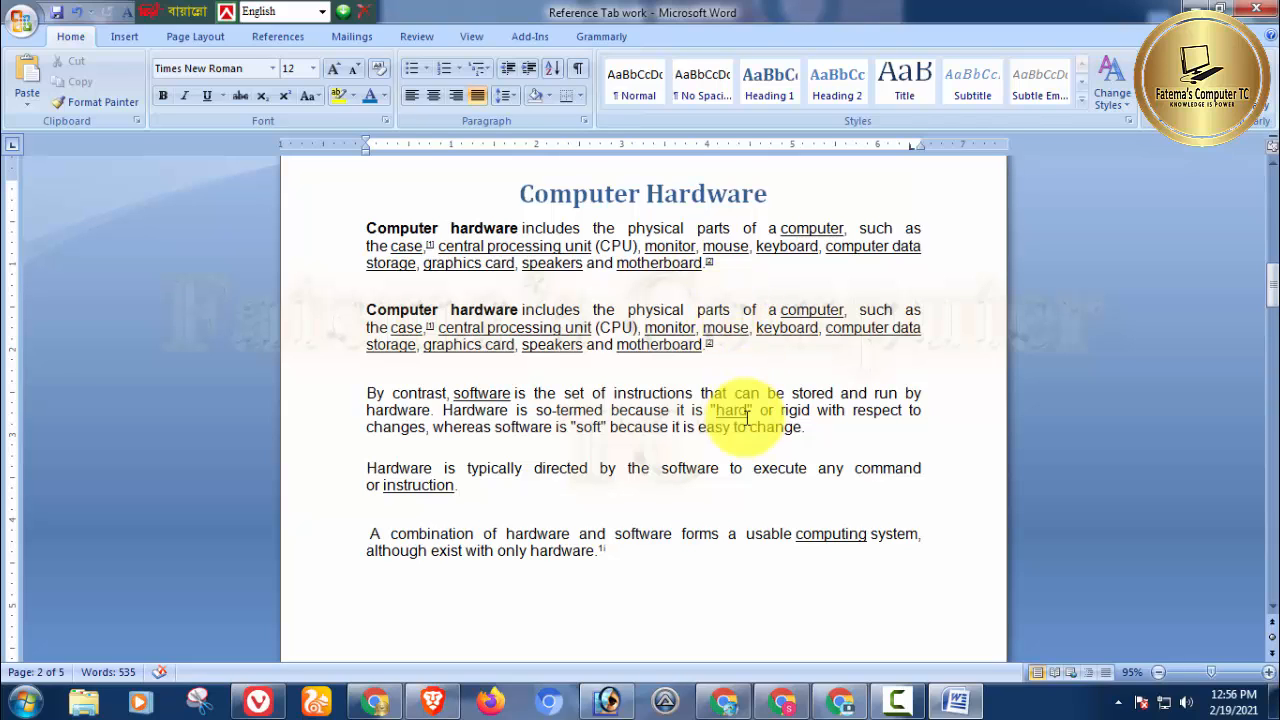
# Highlight the first and second lines of the "By contrast" paragraph in turn to examine their justified edges.
pyautogui.scroll(-1, 780, 400)
pyautogui.moveTo(930, 347); pyautogui.dragTo(266, 354)
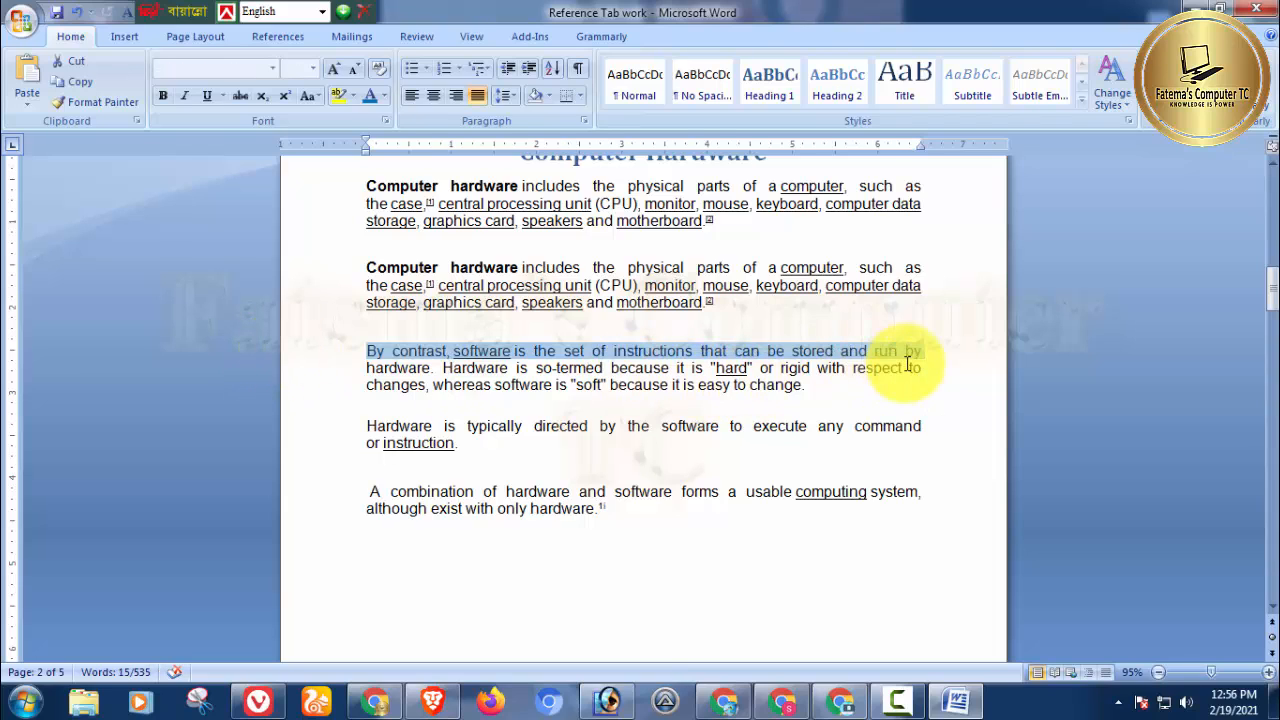
pyautogui.moveTo(922, 368); pyautogui.dragTo(366, 370)
pyautogui.click(800, 385)
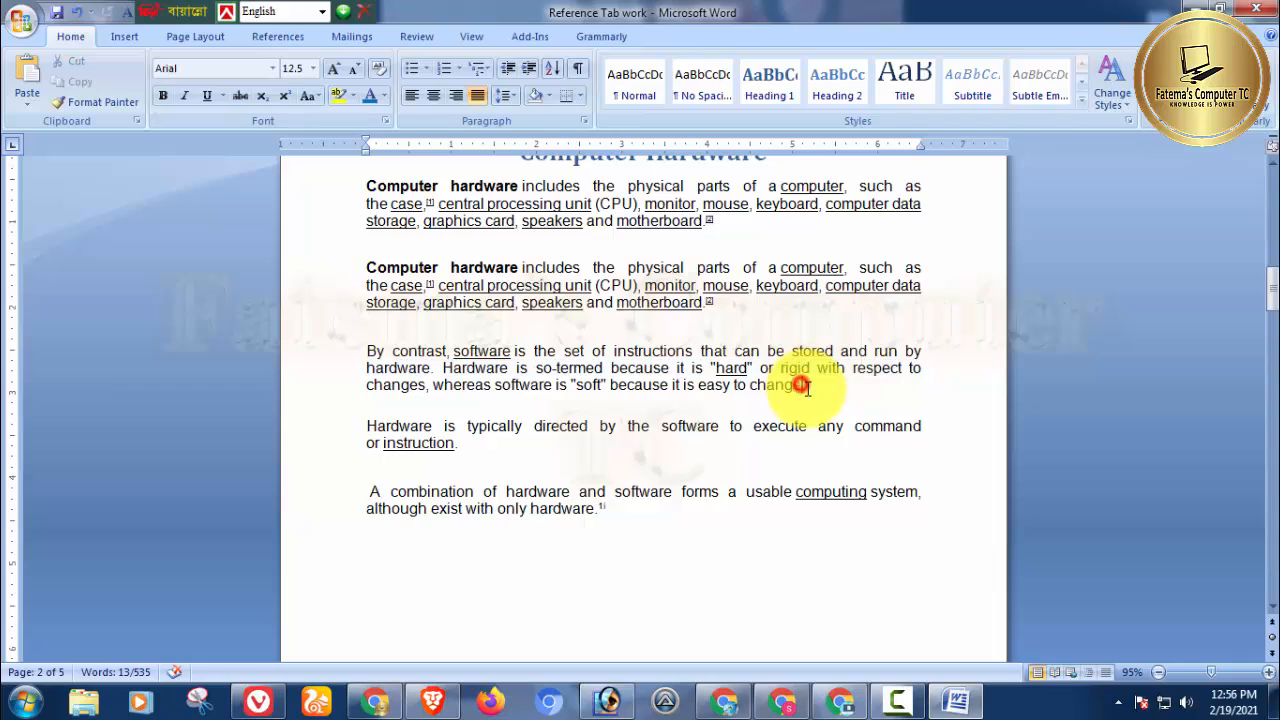
# Examine the line gaps in the "By contrast" paragraph and view the available line spacing values without changing them.
pyautogui.click(931, 345)
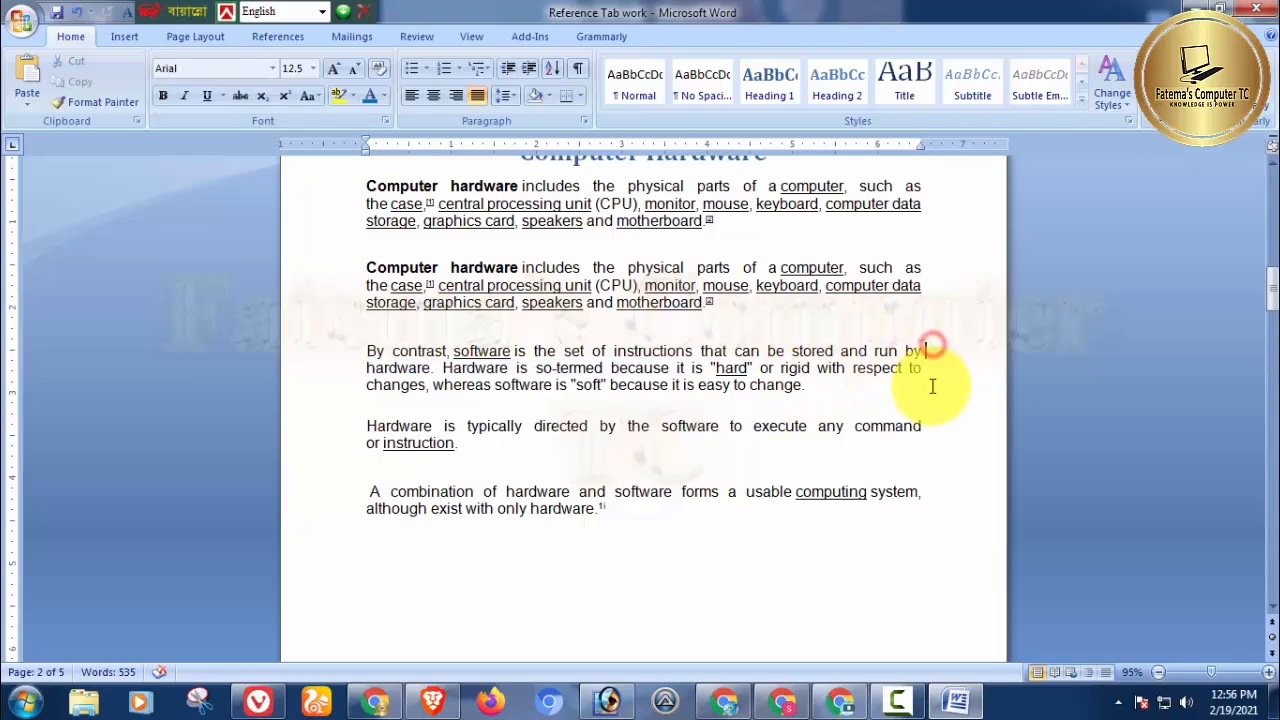
pyautogui.click(931, 380)
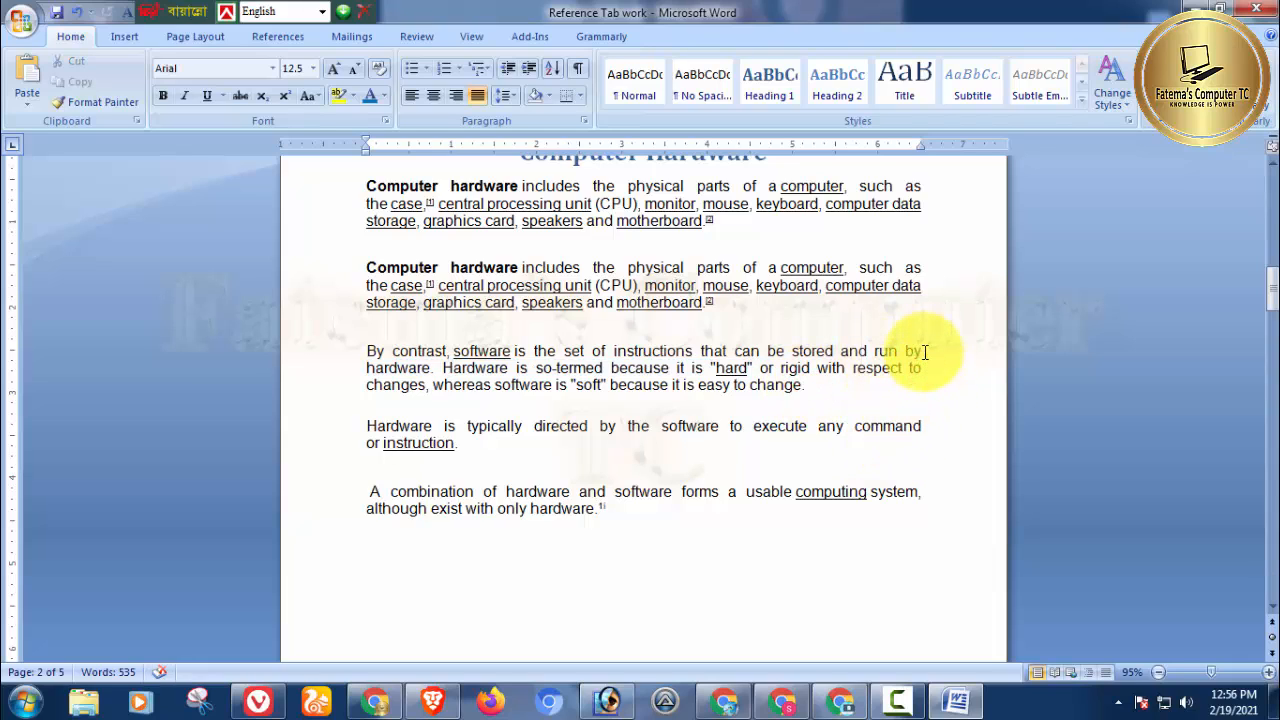
pyautogui.click(924, 351)
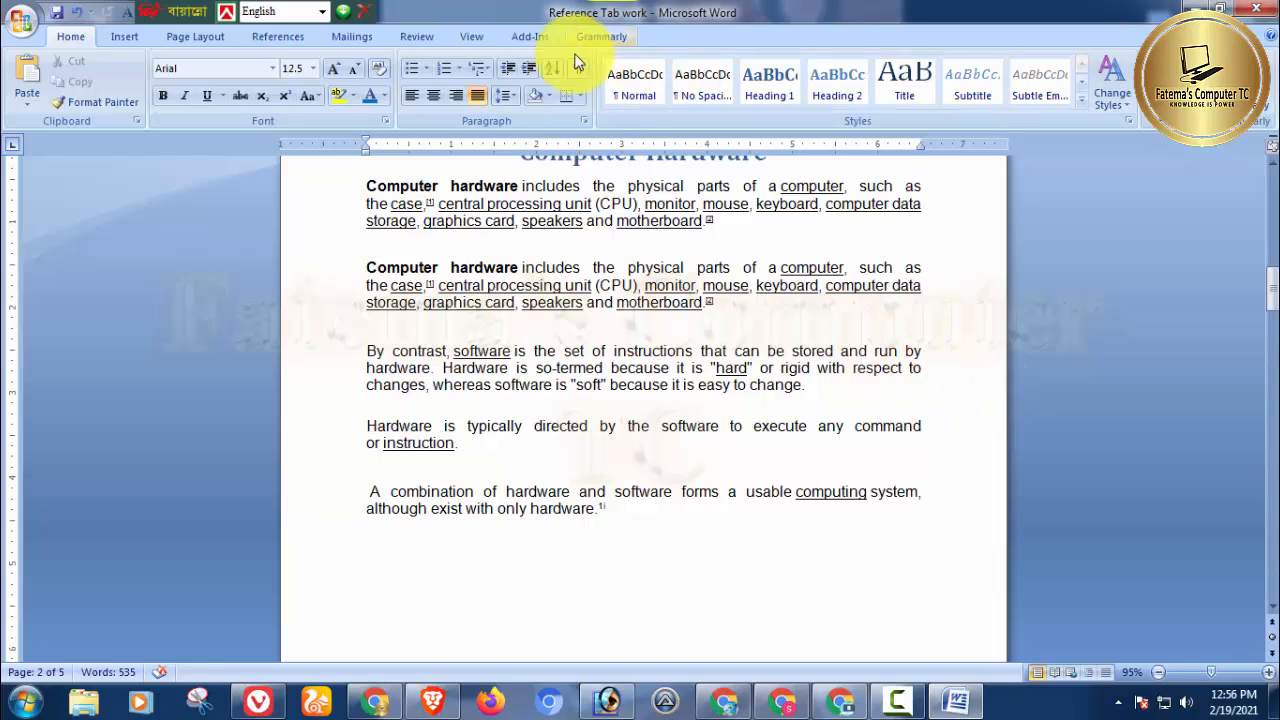
pyautogui.click(503, 96)
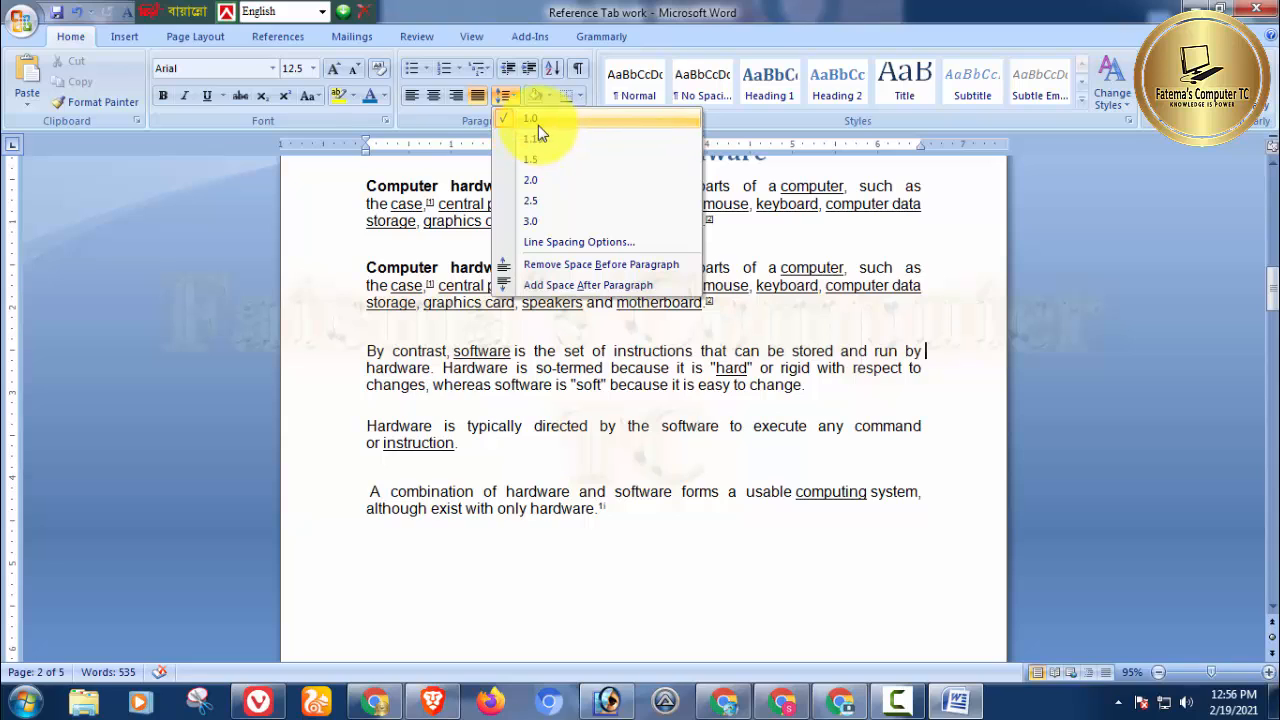
pyautogui.click(820, 383)
pyautogui.moveTo(819, 384); pyautogui.dragTo(683, 380)
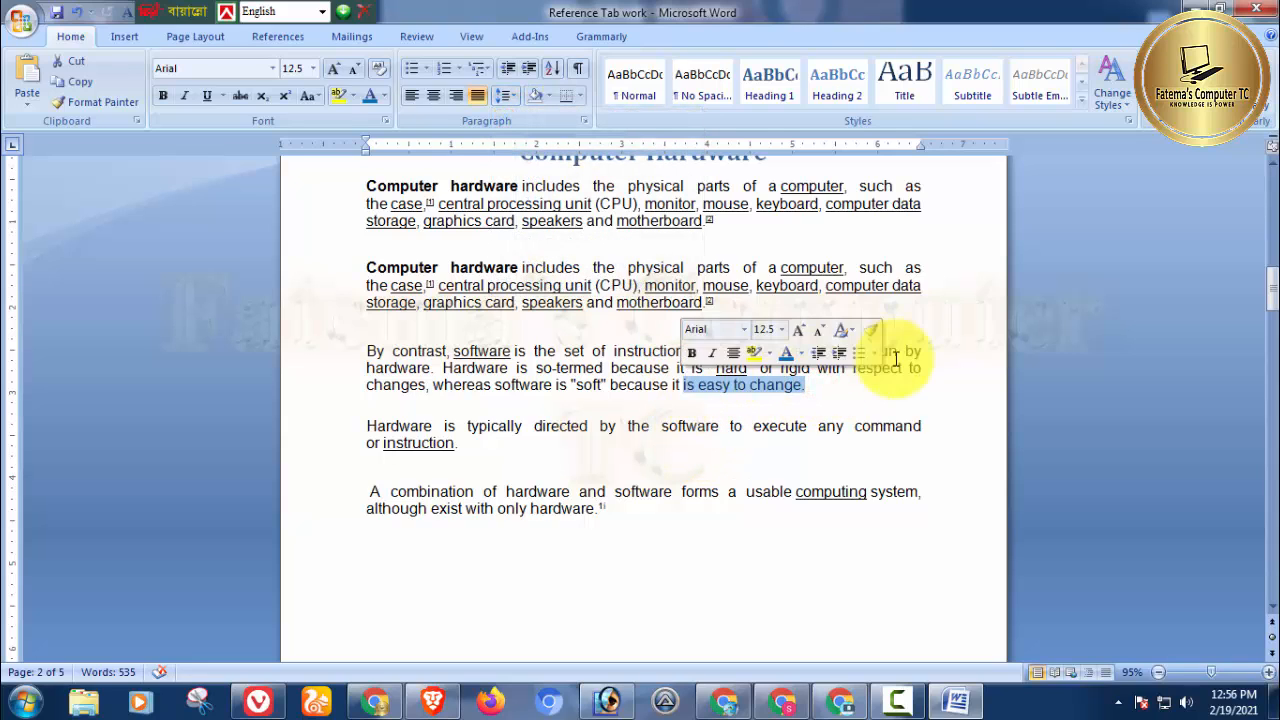
# Try line spacings of 1.15 and 2.5 on the "By contrast" paragraph.
pyautogui.click(926, 354)
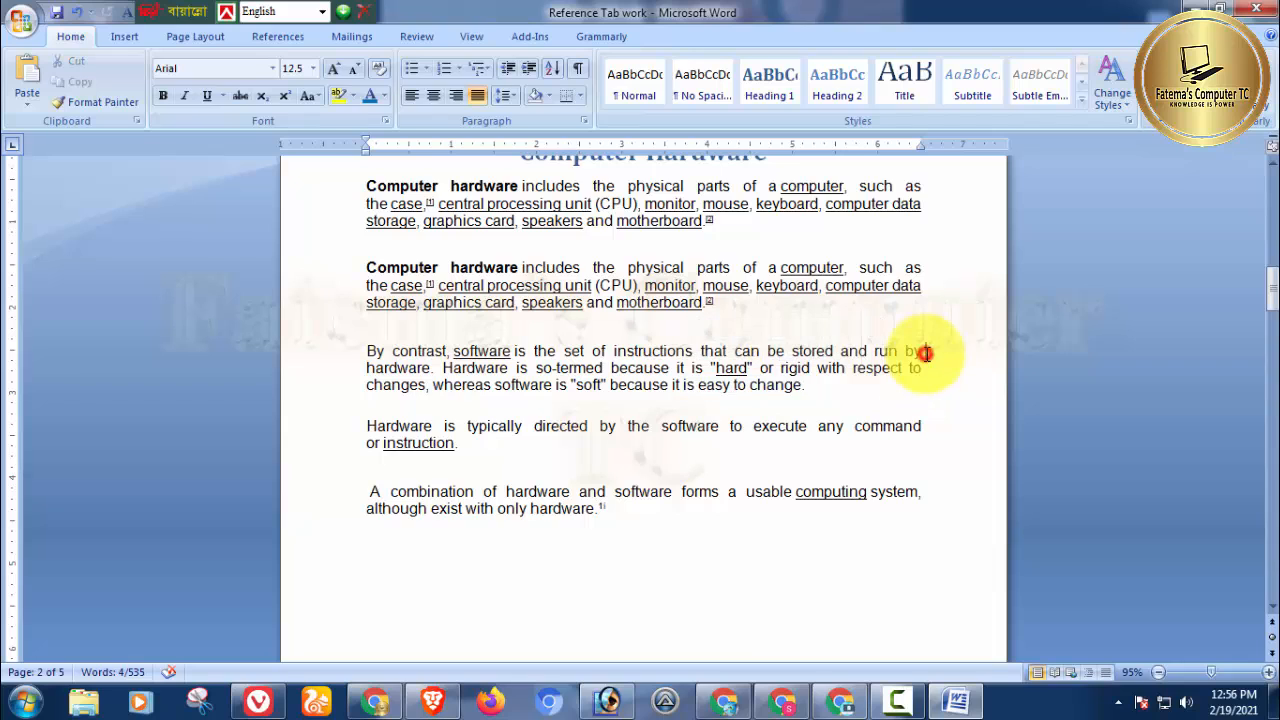
pyautogui.click(505, 95)
pyautogui.click(565, 146)
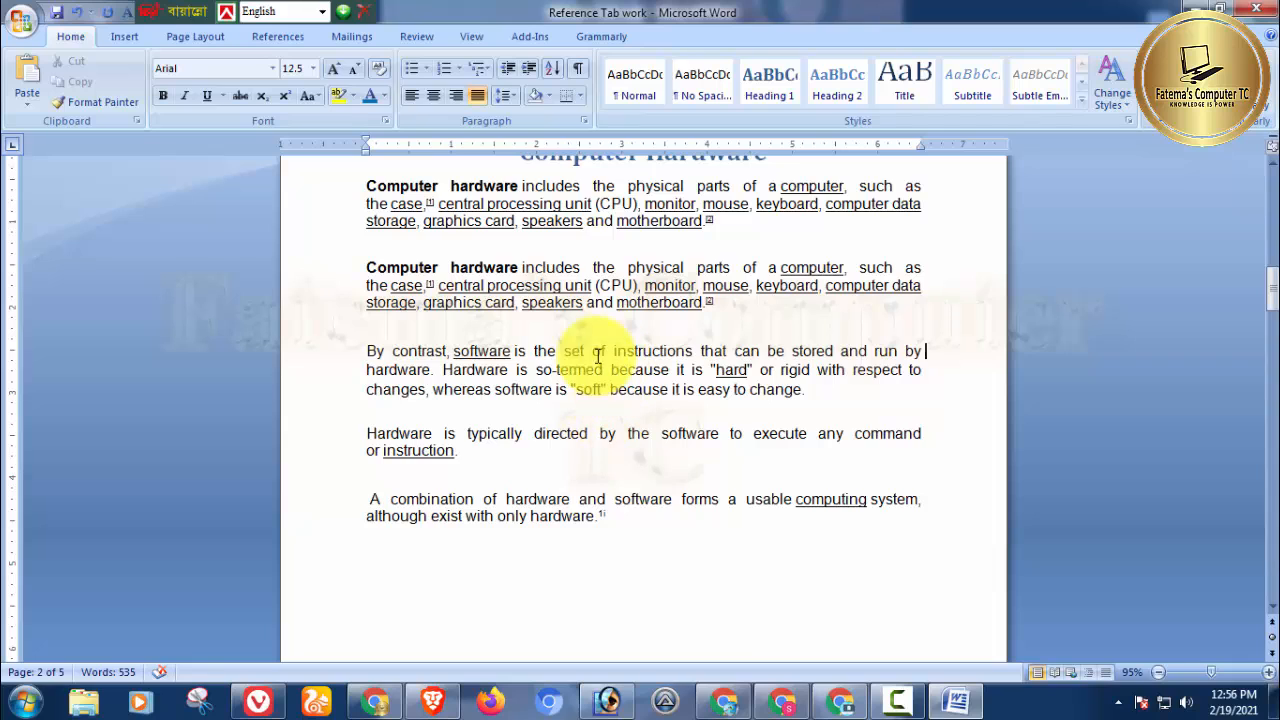
pyautogui.click(503, 95)
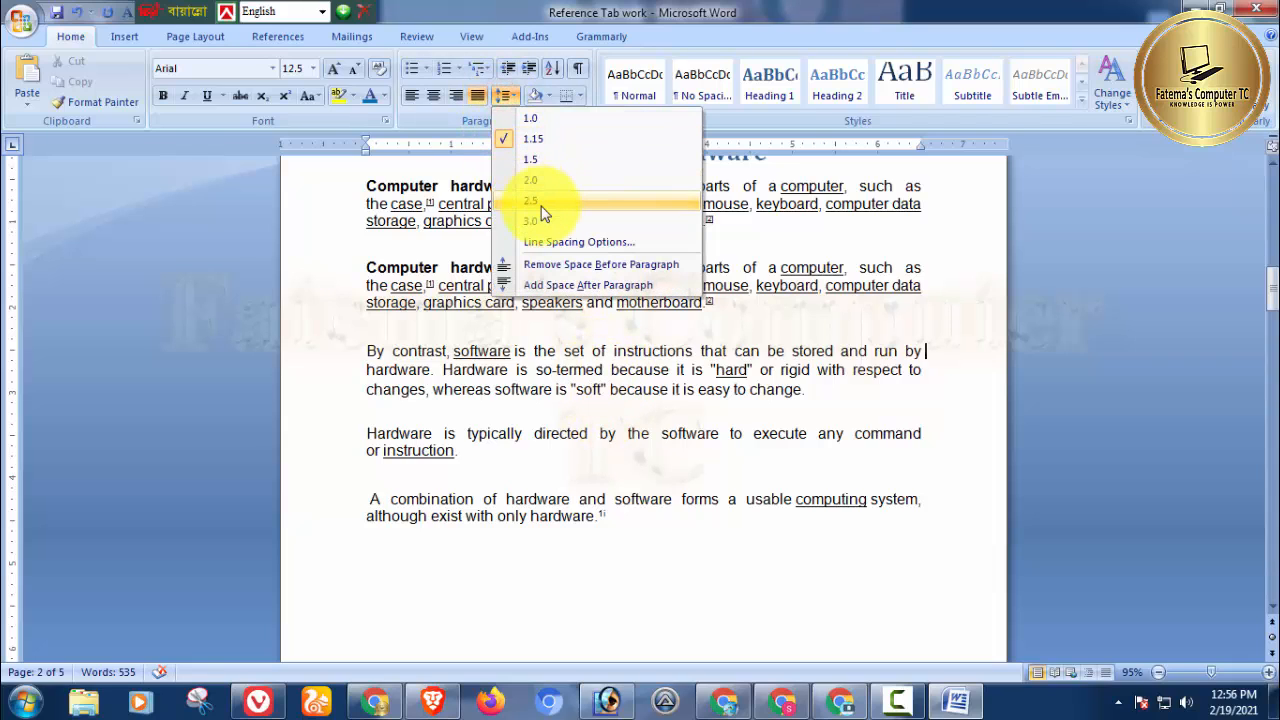
pyautogui.click(543, 206)
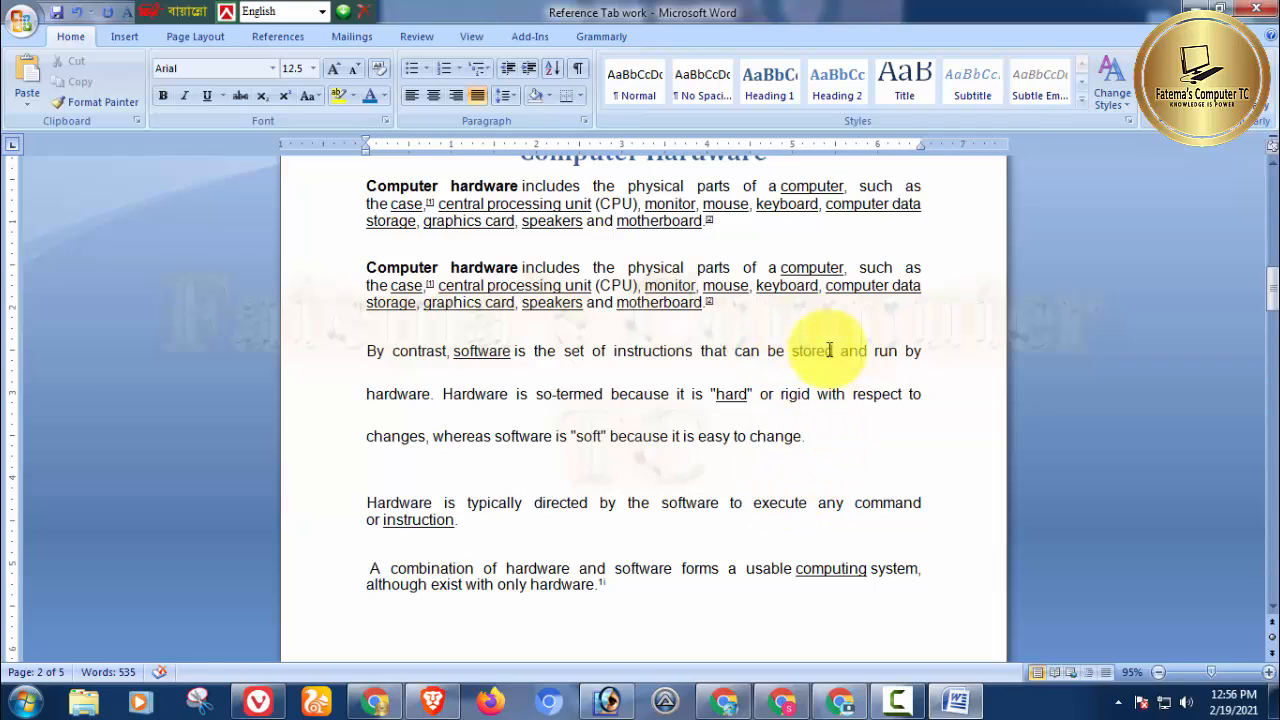
# Check the gaps between the lines of the "By contrast" paragraph and set its line spacing to 1.0.
pyautogui.click(927, 375)
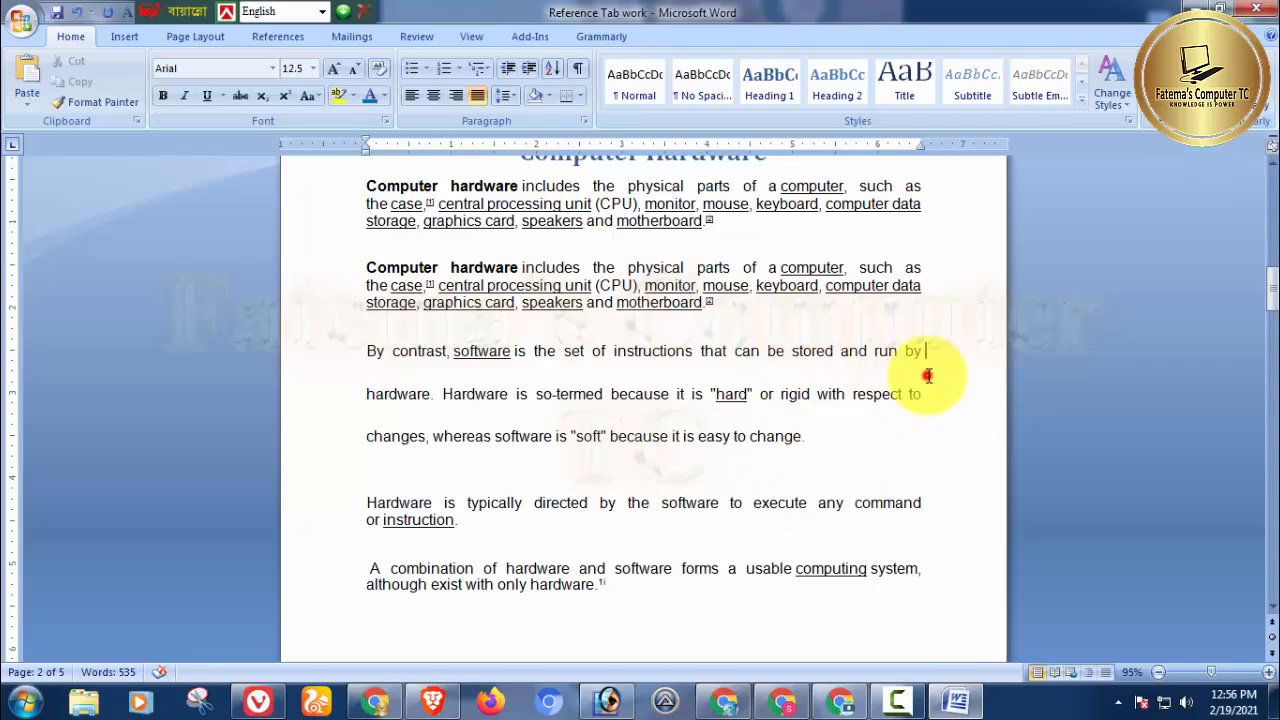
pyautogui.click(929, 406)
pyautogui.click(927, 374)
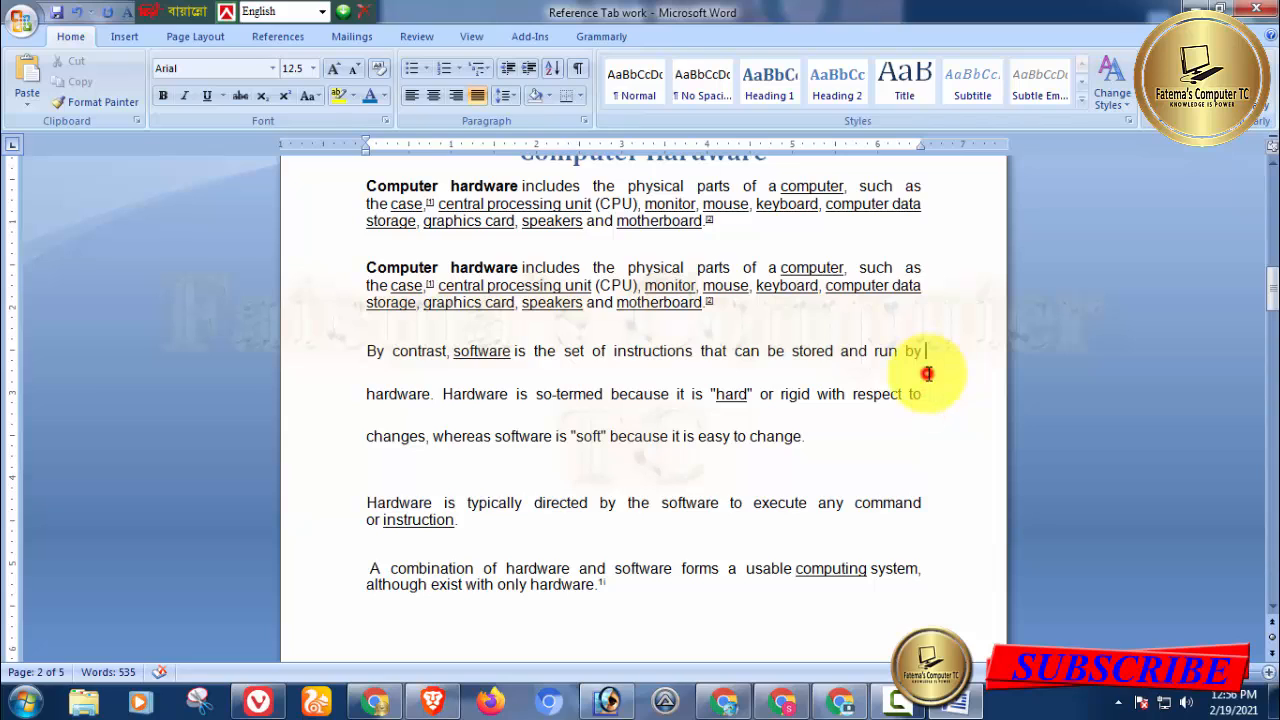
pyautogui.click(916, 381)
pyautogui.click(940, 357)
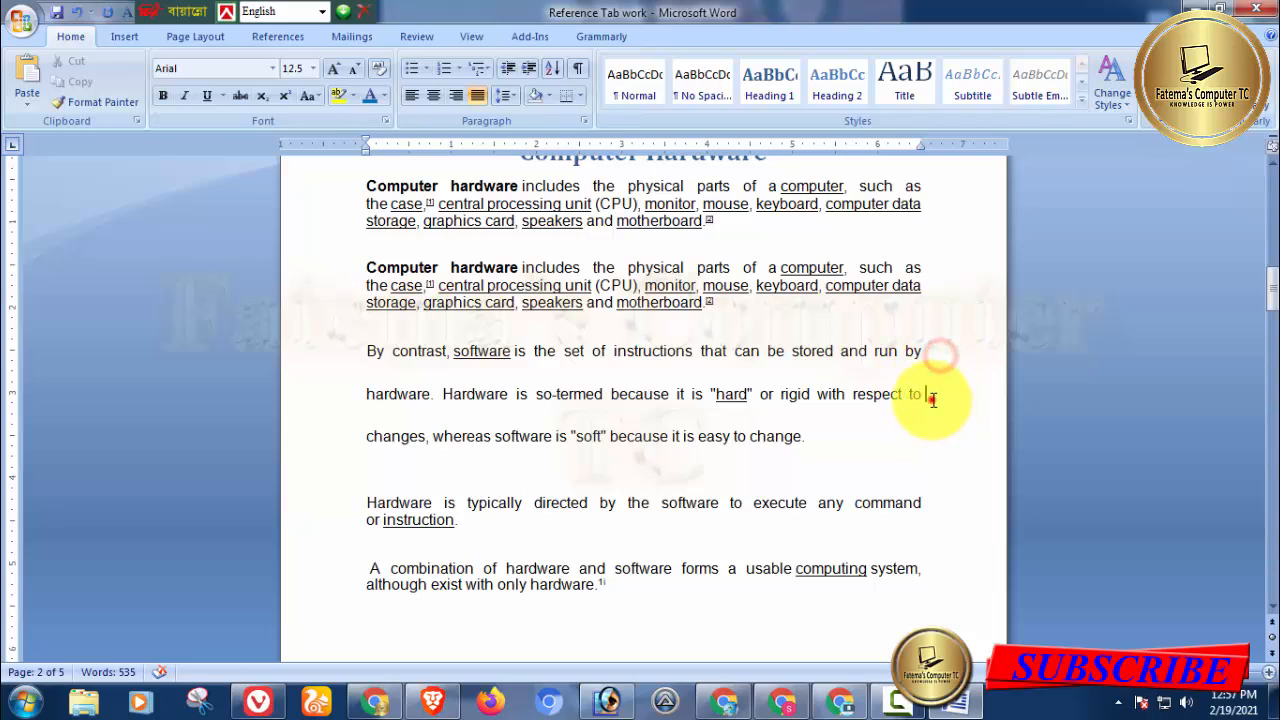
pyautogui.click(929, 396)
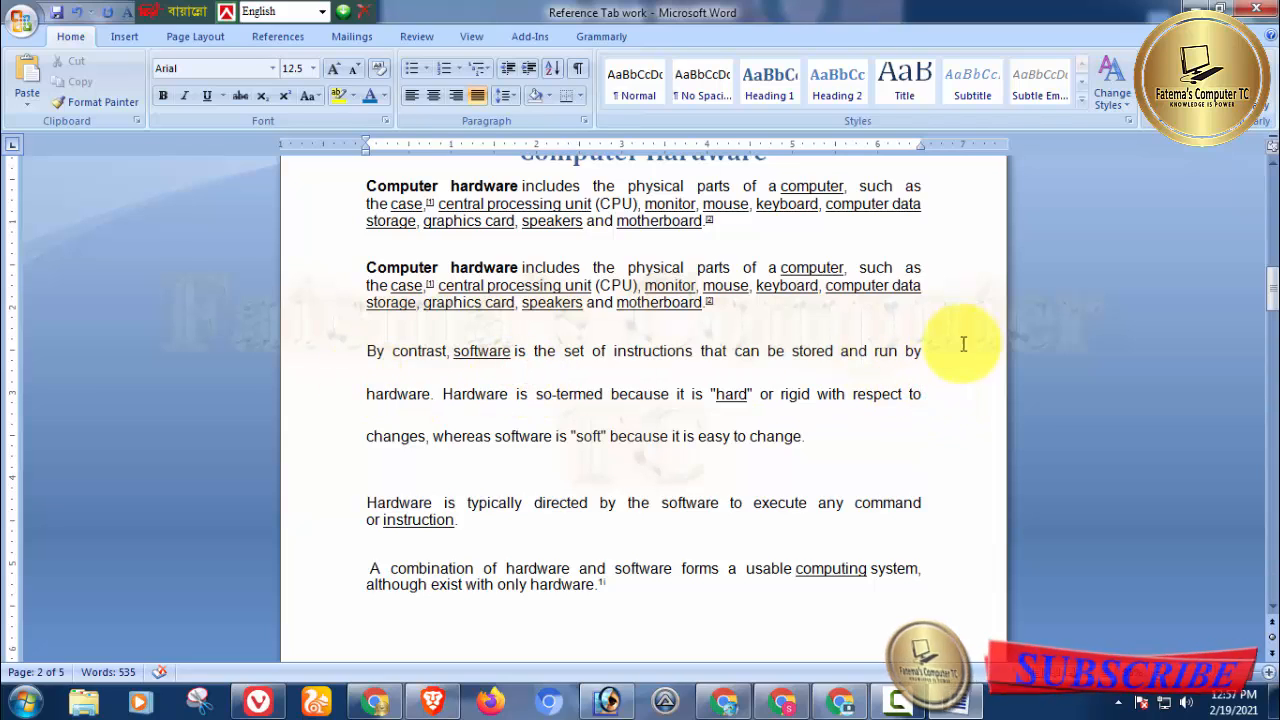
pyautogui.click(930, 355)
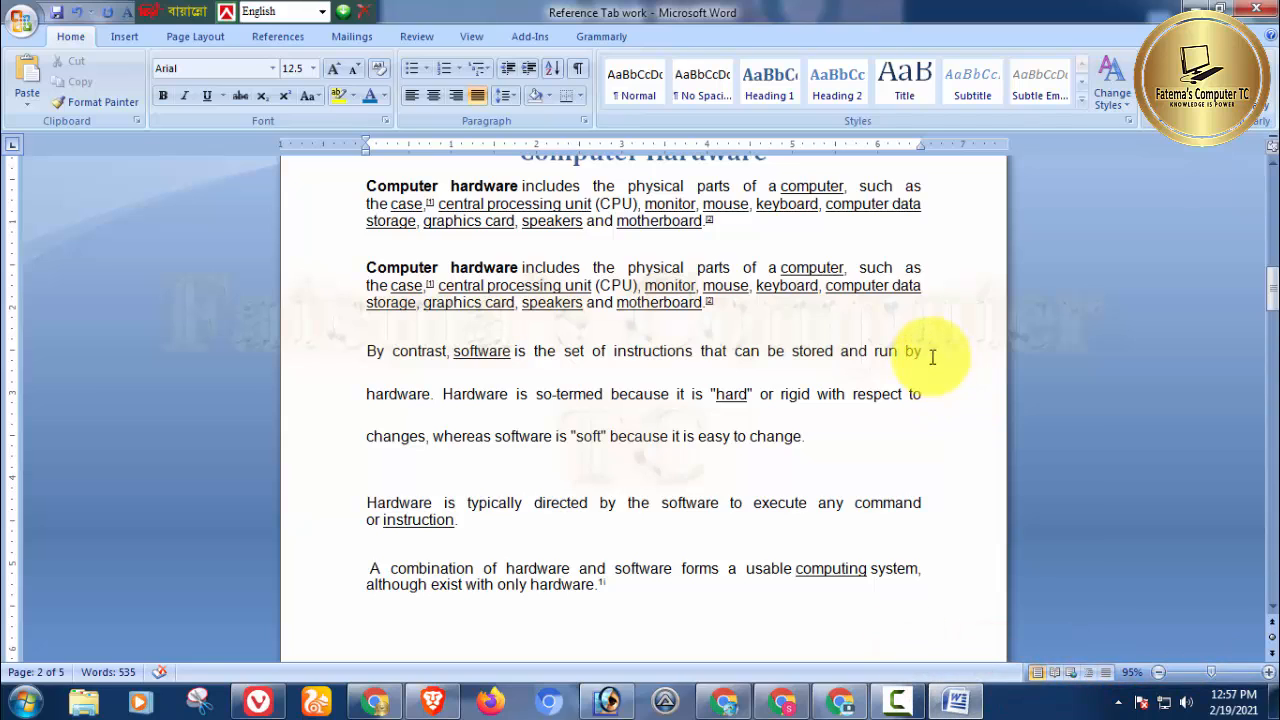
pyautogui.click(504, 95)
pyautogui.click(512, 124)
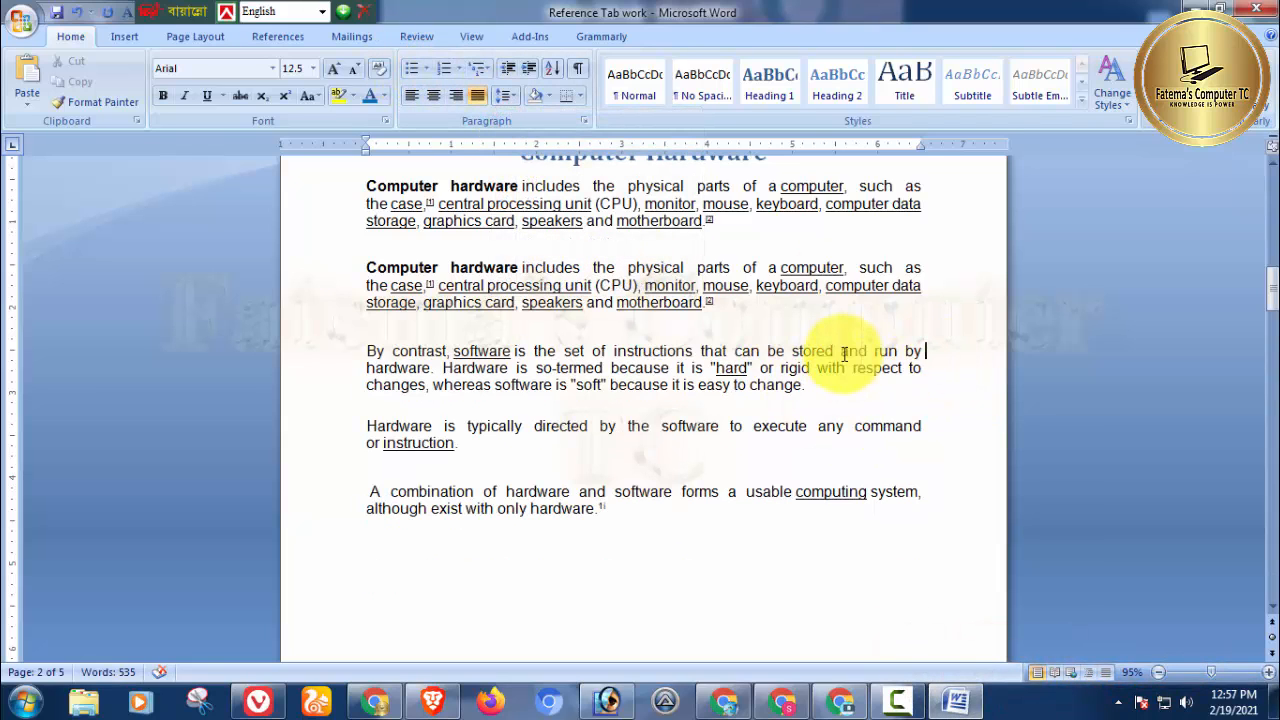
# Set the line spacing of all the paragraphs under the "Computer Hardware" heading to 1.5.
pyautogui.scroll(2, 800, 453)
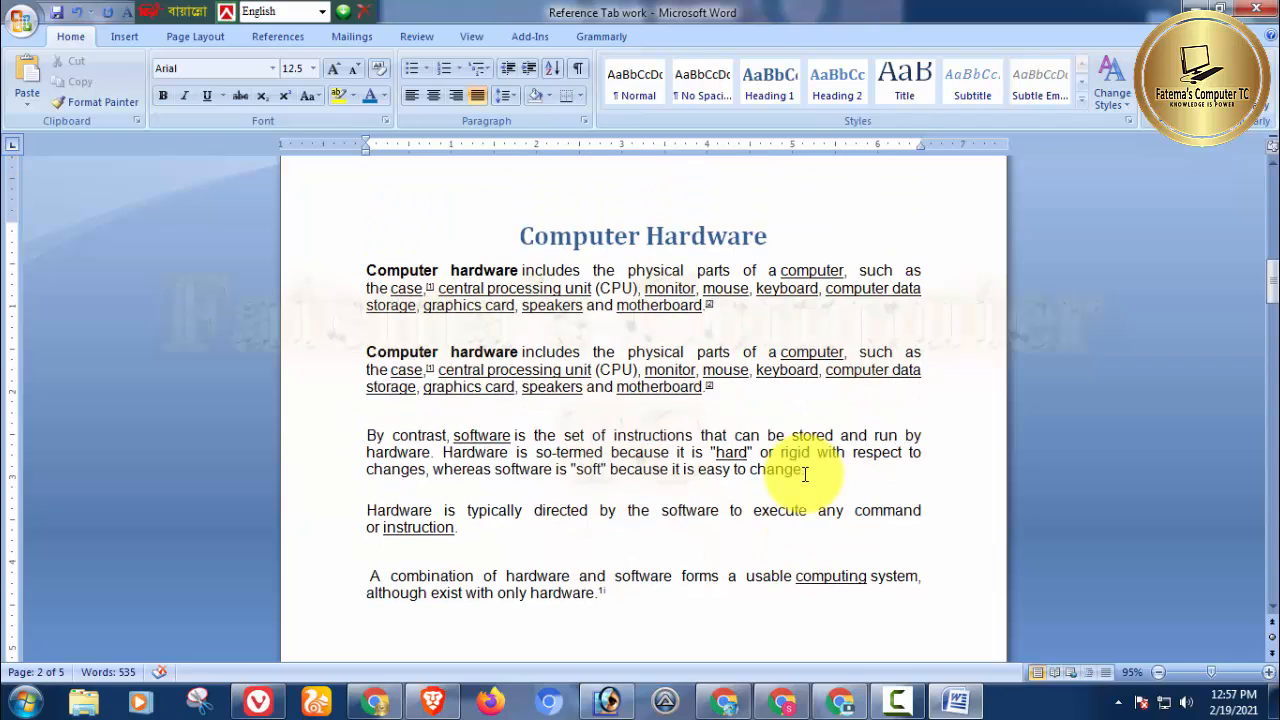
pyautogui.moveTo(358, 273); pyautogui.dragTo(612, 594)
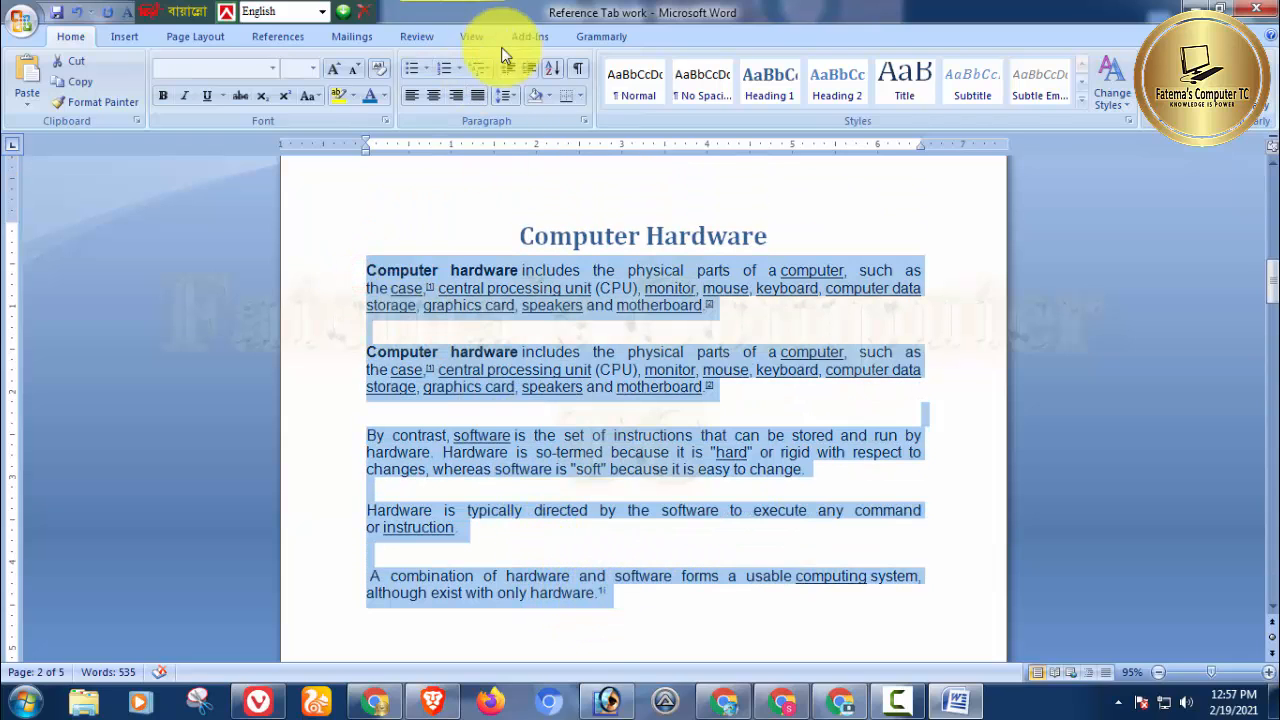
pyautogui.click(506, 95)
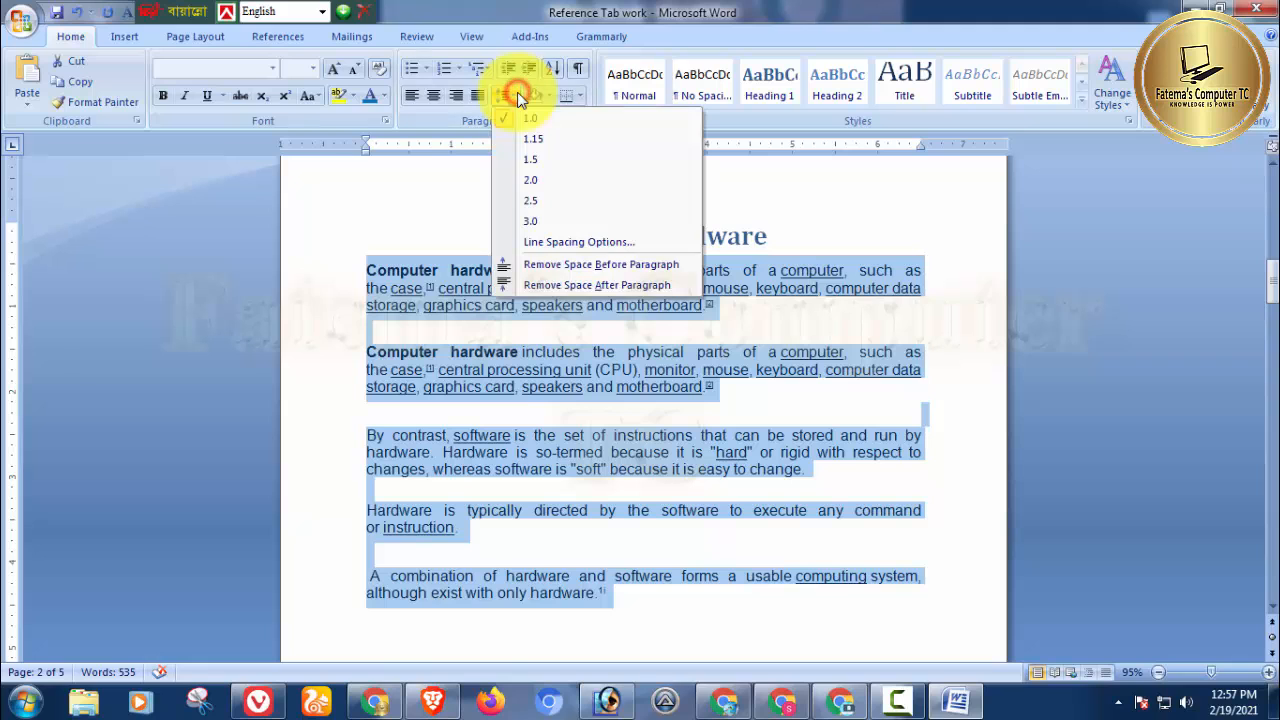
pyautogui.click(537, 159)
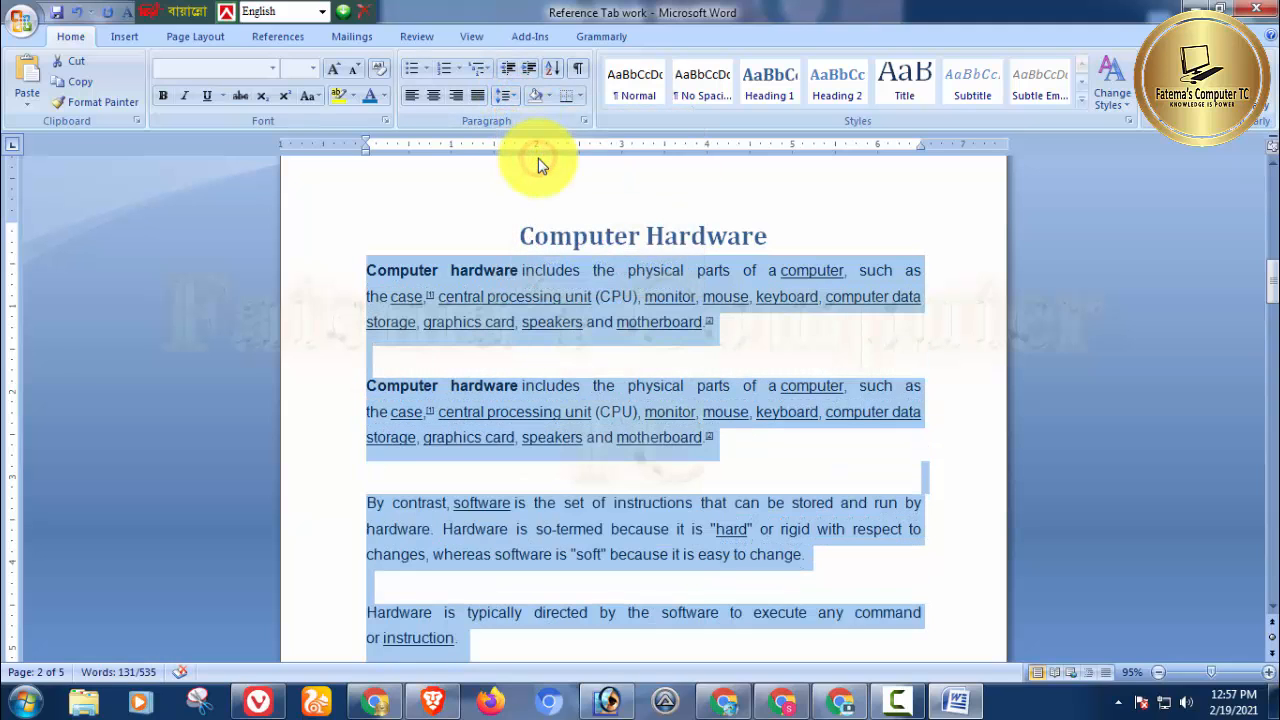
pyautogui.scroll(-1, 608, 286)
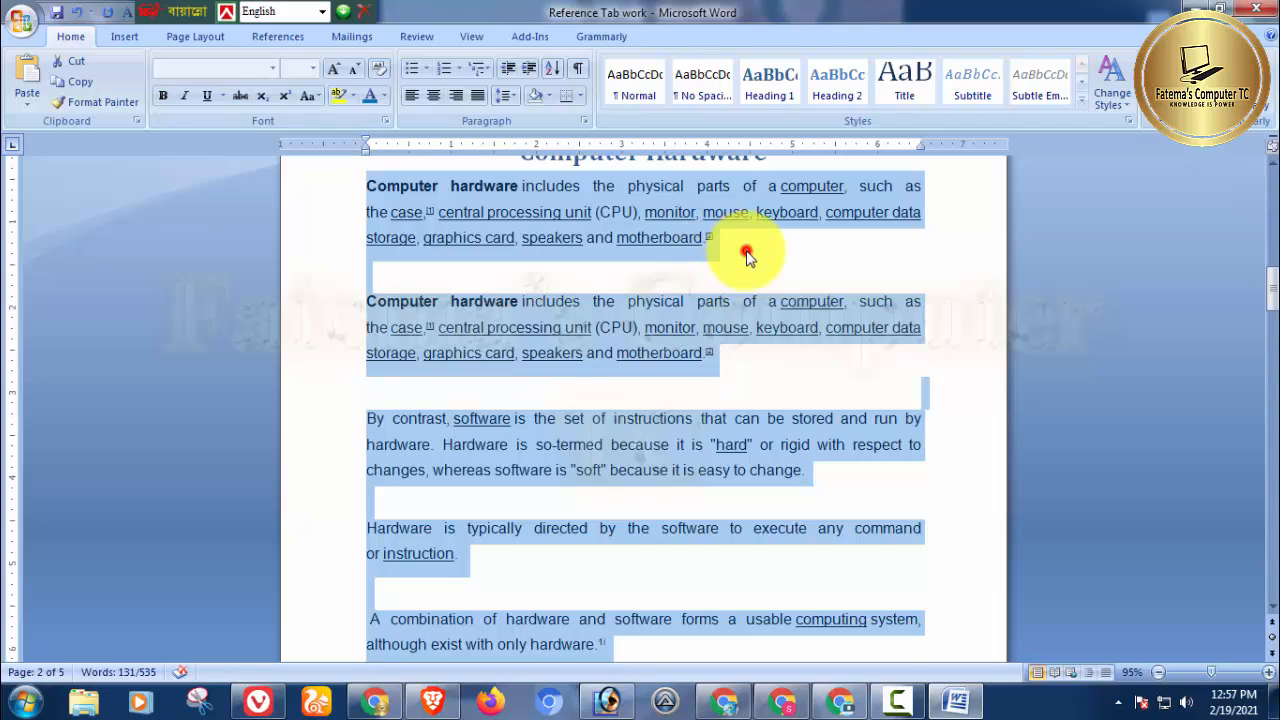
pyautogui.click(747, 256)
# Delete the blank line between the two "Computer hardware includes" paragraphs.
pyautogui.click(643, 268)
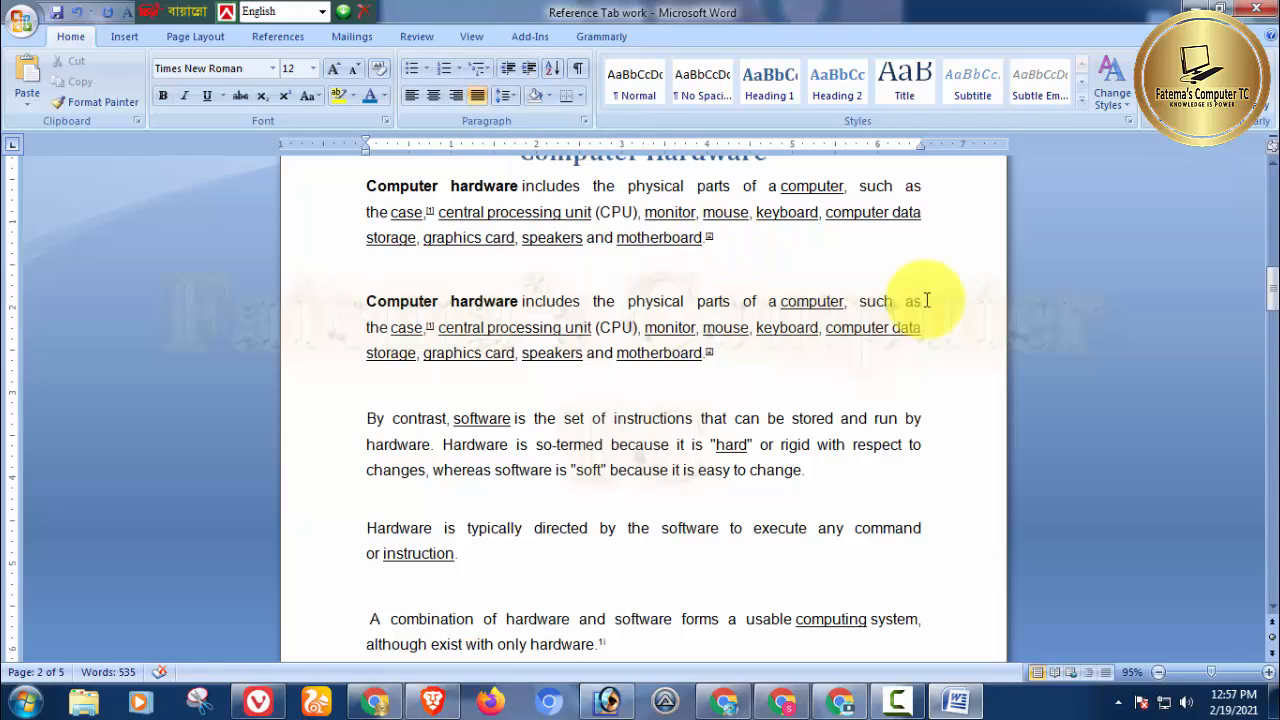
pyautogui.press('BackSpace')
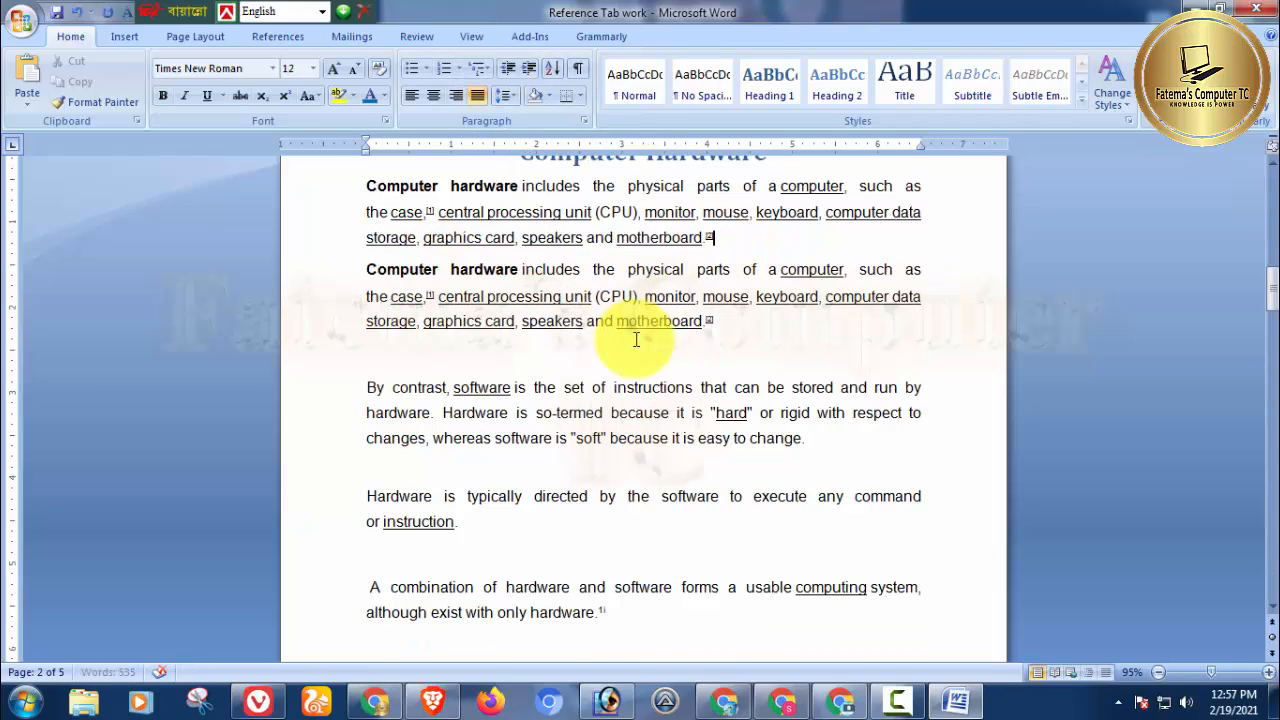
pyautogui.click(930, 276)
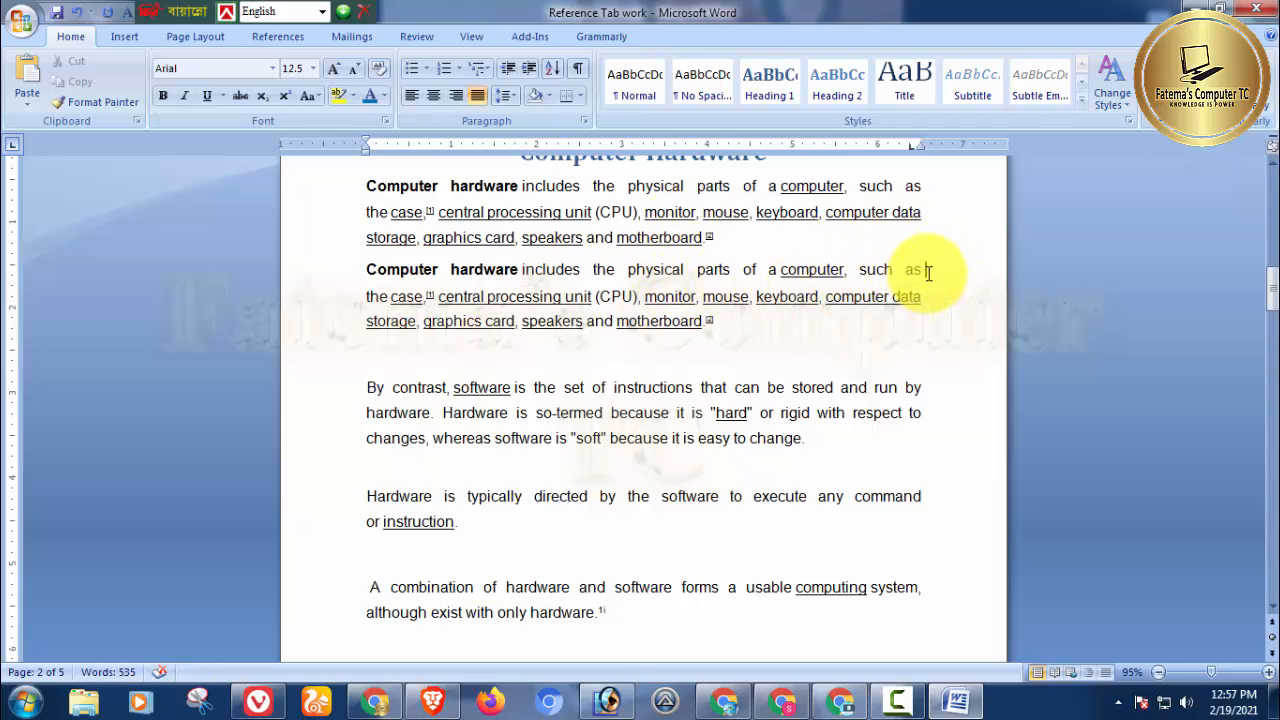
# Set the first "Computer hardware includes" paragraph's line spacing to 1.0 and remove the space after it.
pyautogui.click(716, 236)
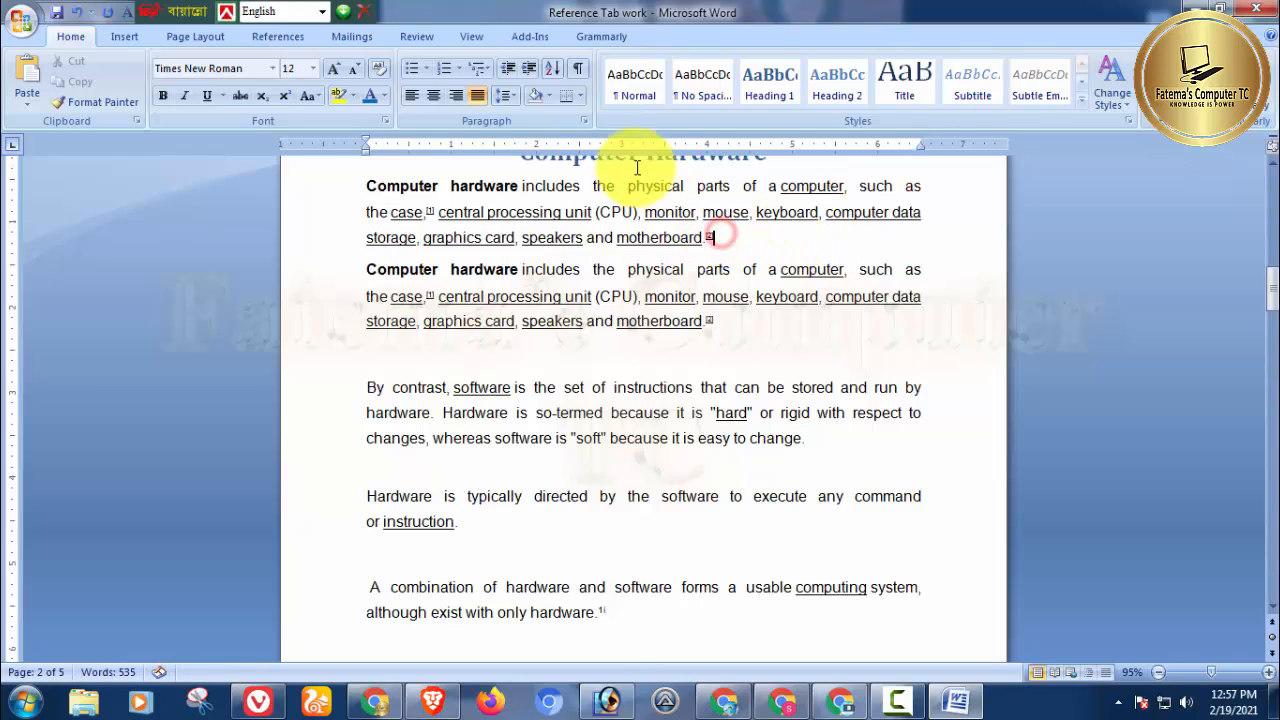
pyautogui.click(510, 97)
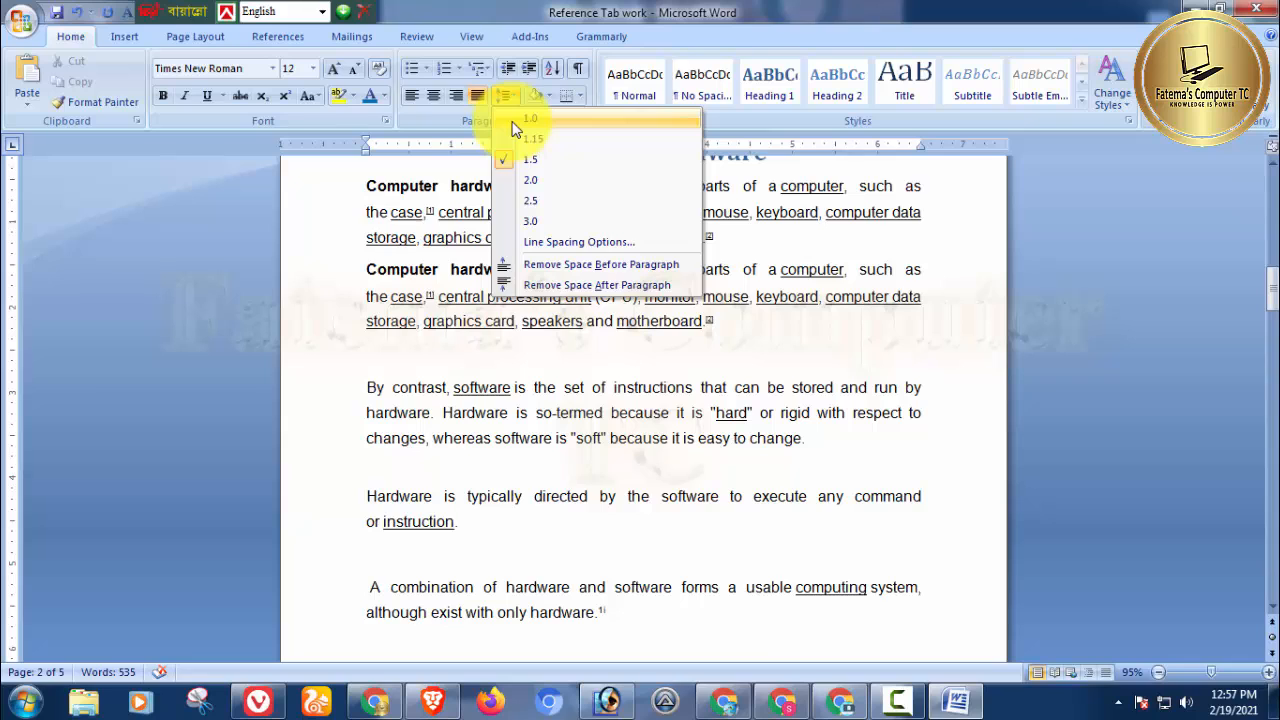
pyautogui.click(512, 122)
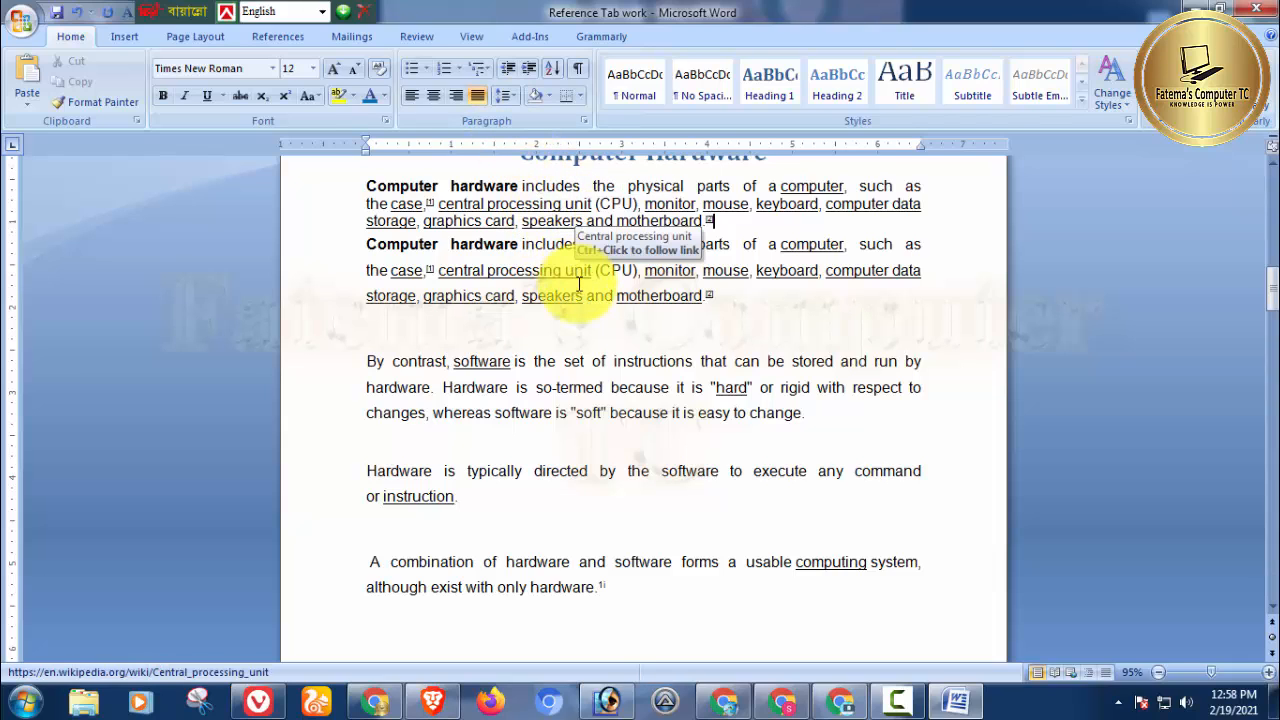
pyautogui.click(510, 95)
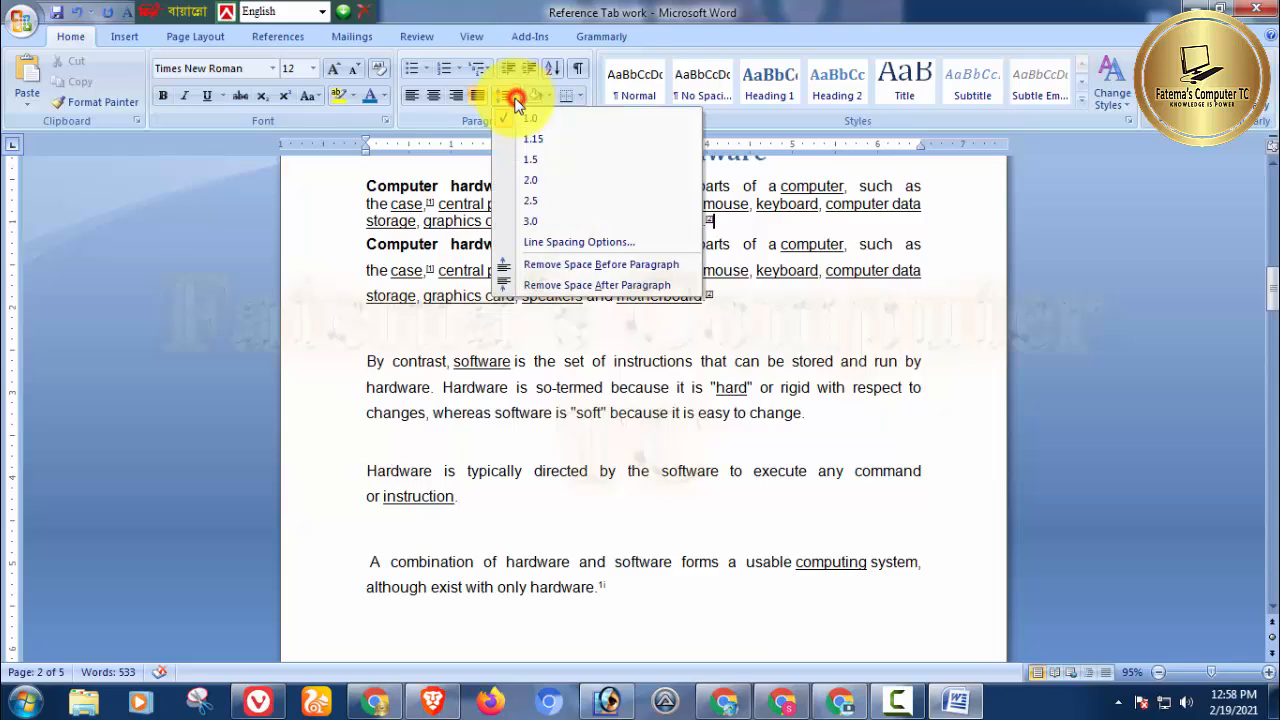
pyautogui.click(580, 285)
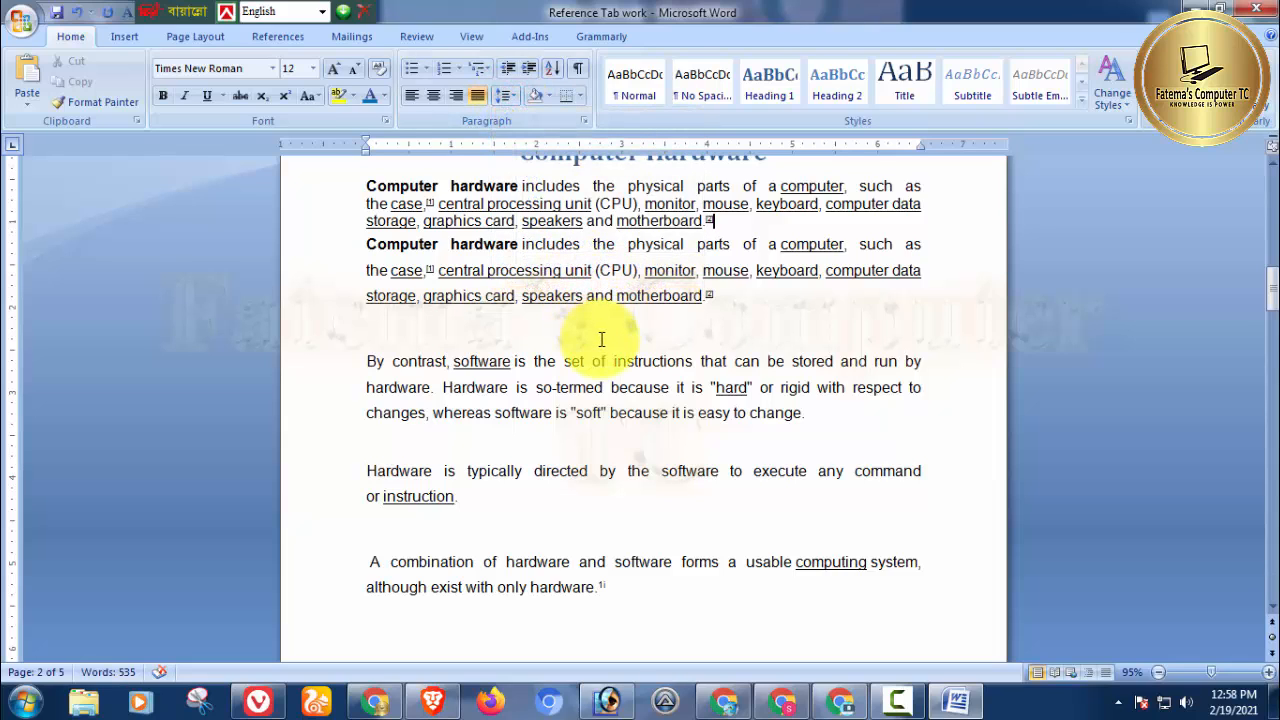
# Set the second "Computer hardware includes" paragraph's line spacing to 1.0 and remove the space before it.
pyautogui.click(925, 245)
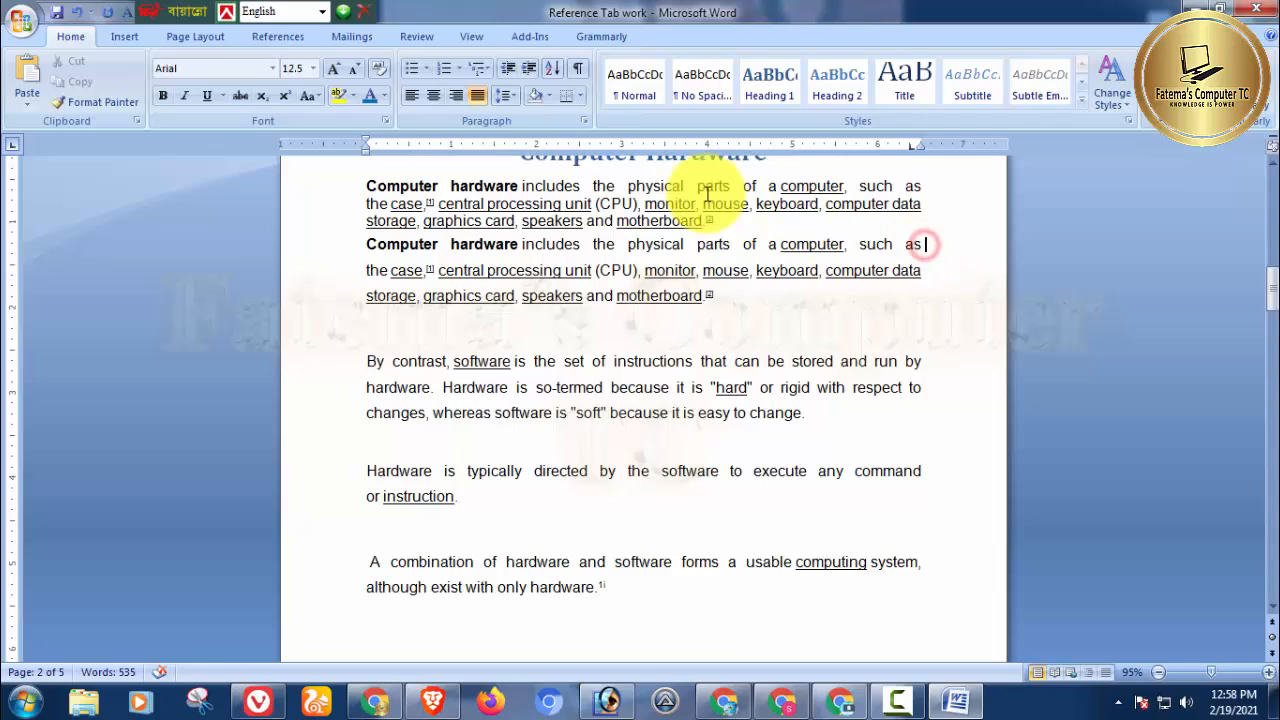
pyautogui.click(504, 98)
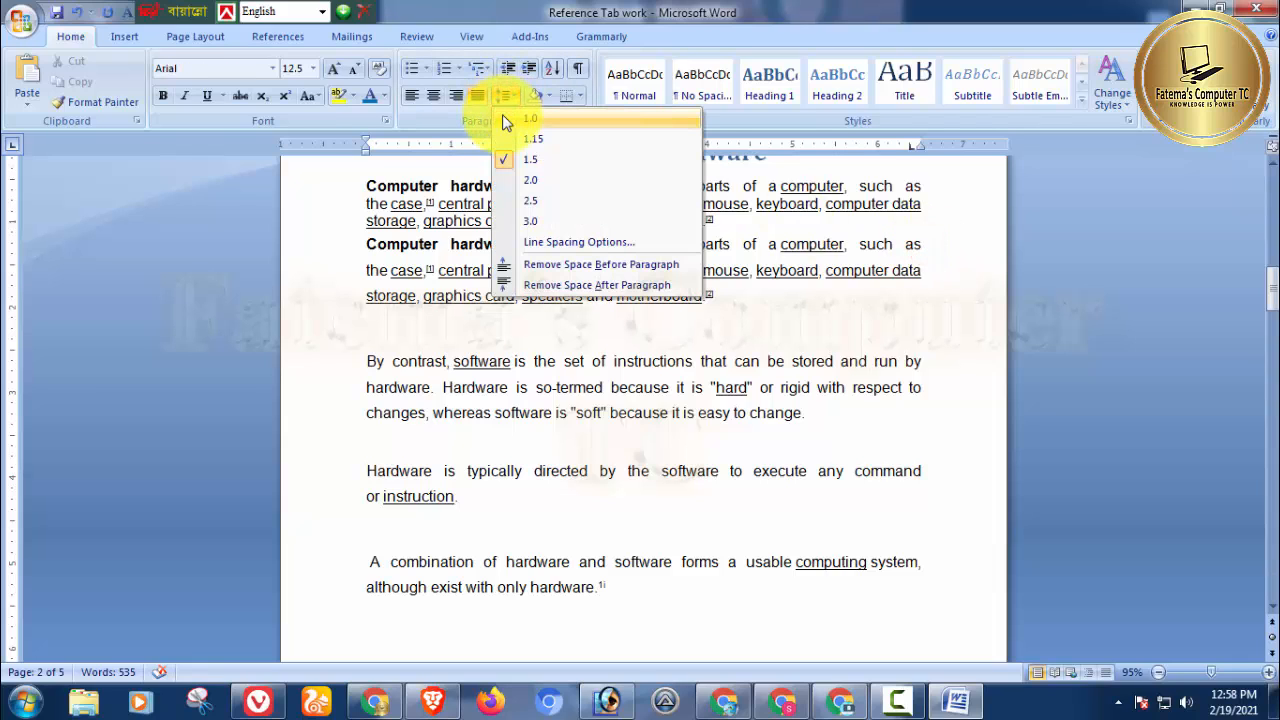
pyautogui.click(504, 120)
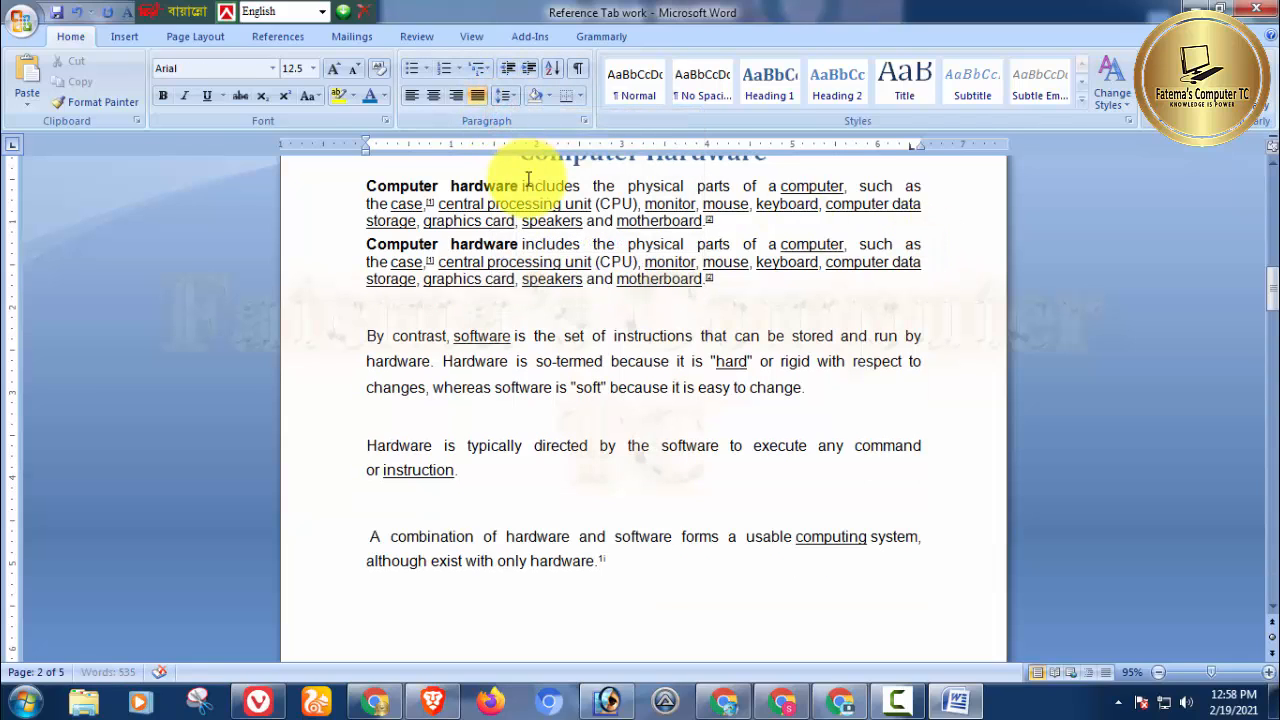
pyautogui.click(510, 100)
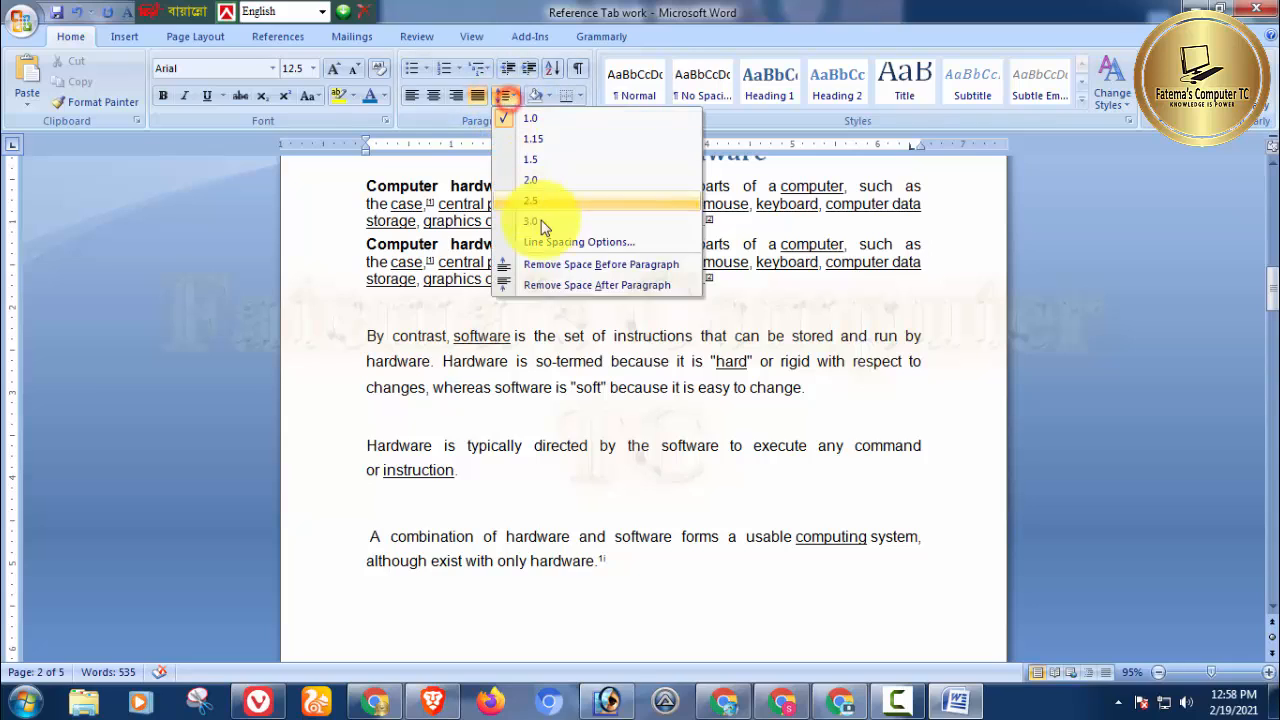
pyautogui.click(613, 268)
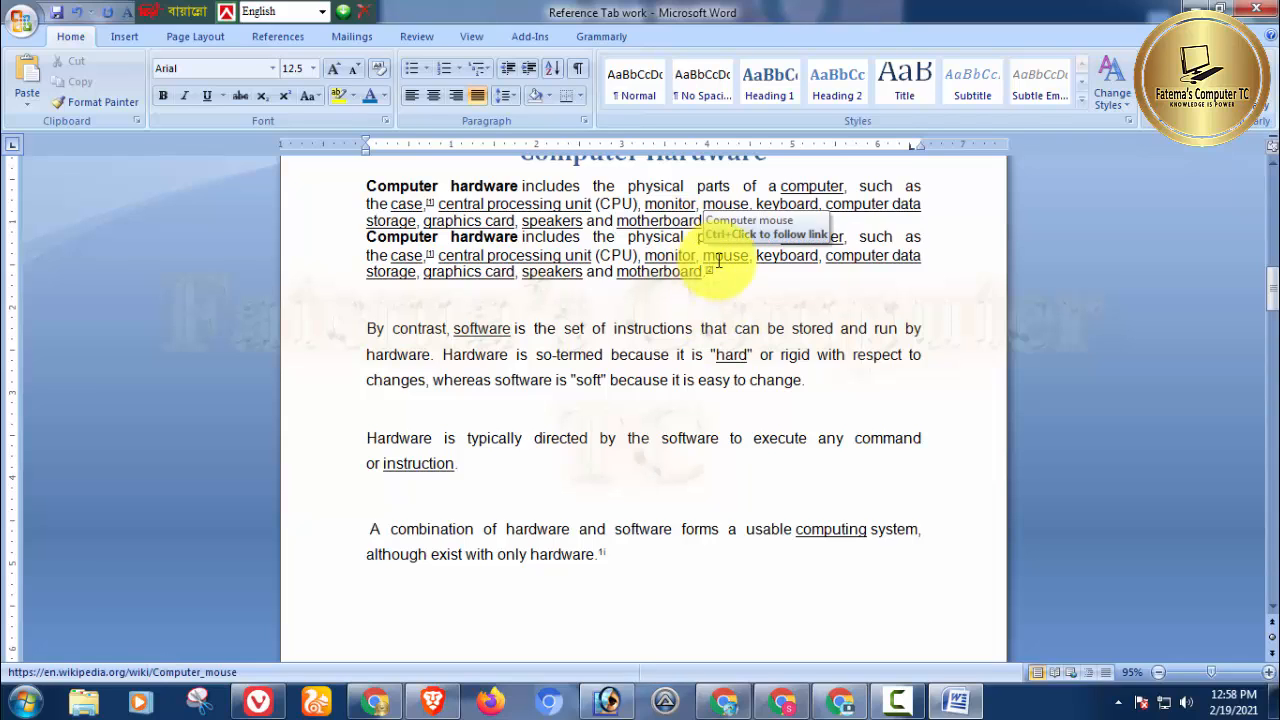
pyautogui.click(930, 249)
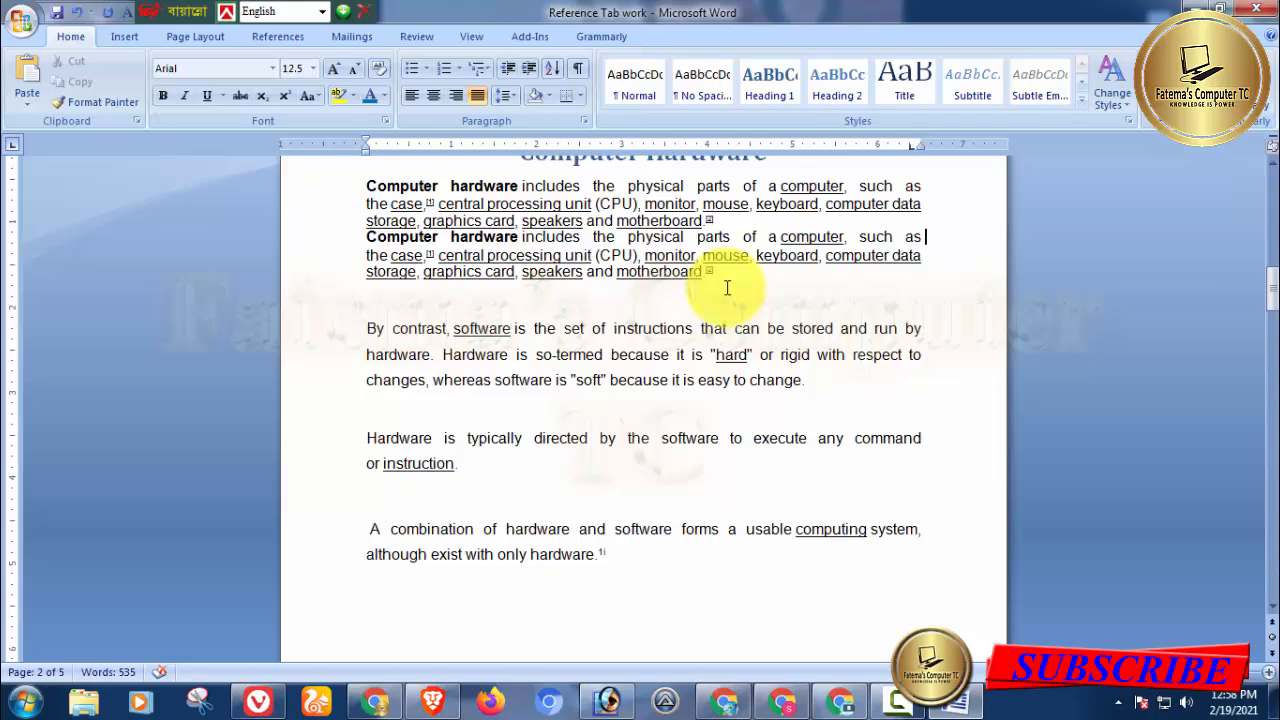
# Minimize the document window to show the desktop.
pyautogui.click(955, 700)
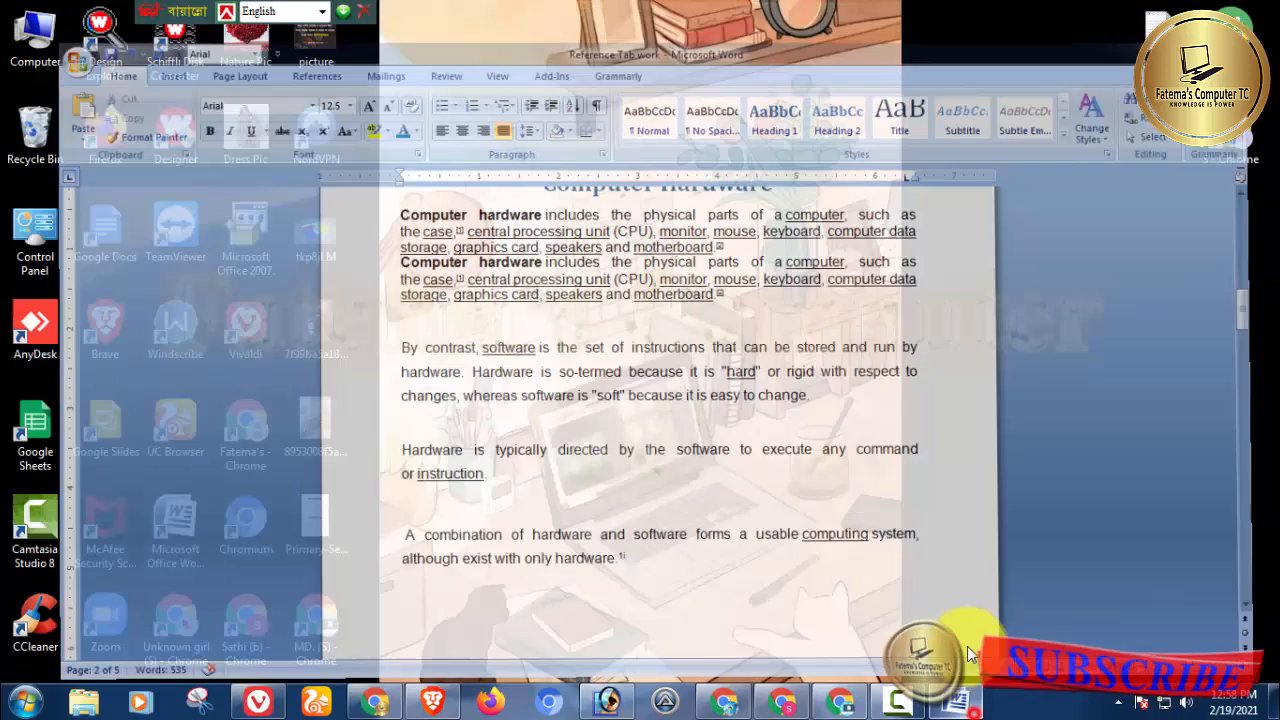